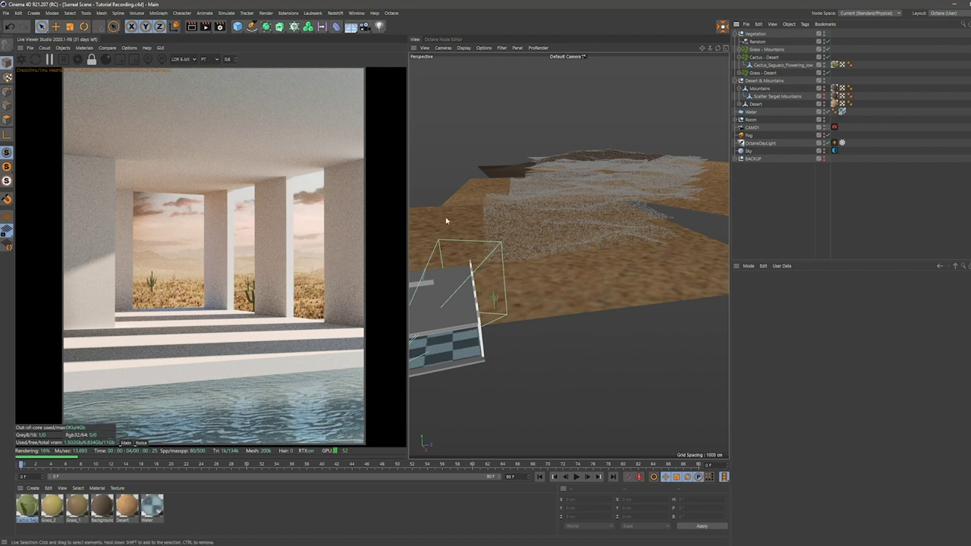
# Switch to the Assets.c4d project and copy the bed group.
pyautogui.click(355, 13)
pyautogui.click(390, 232)
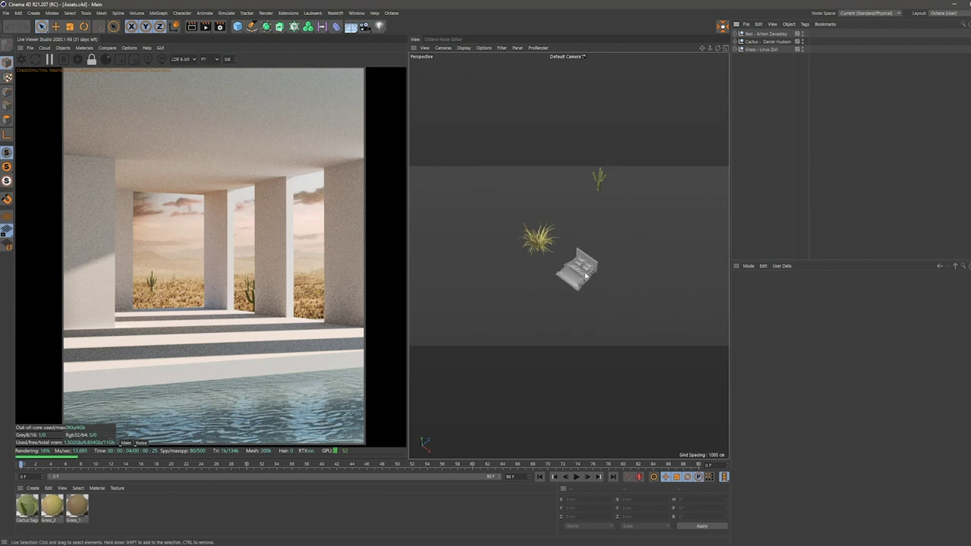
pyautogui.scroll(7, 585, 276)
pyautogui.keyDown('alt'); pyautogui.moveTo(584, 274); pyautogui.dragTo(680, 145); pyautogui.keyUp('alt')
pyautogui.scroll(3, 596, 249)
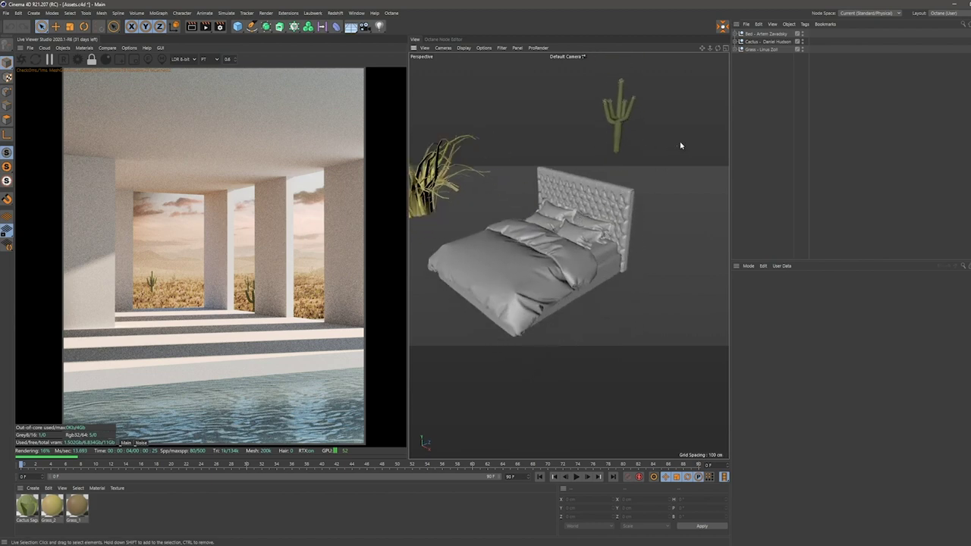
pyautogui.click(762, 34)
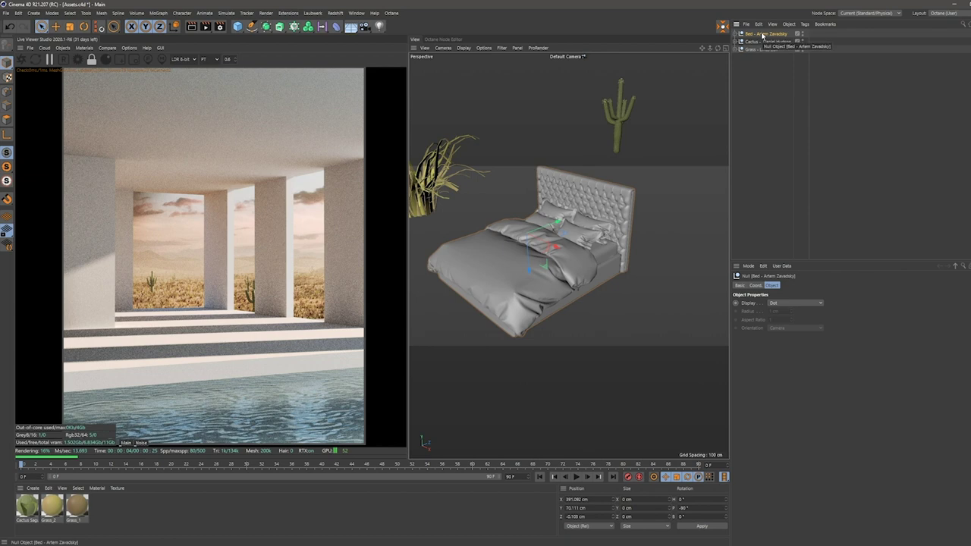
# Return to the Surreal Scene - Tutorial Recording.c4d project and paste the bed group into the room scene.
pyautogui.click(357, 12)
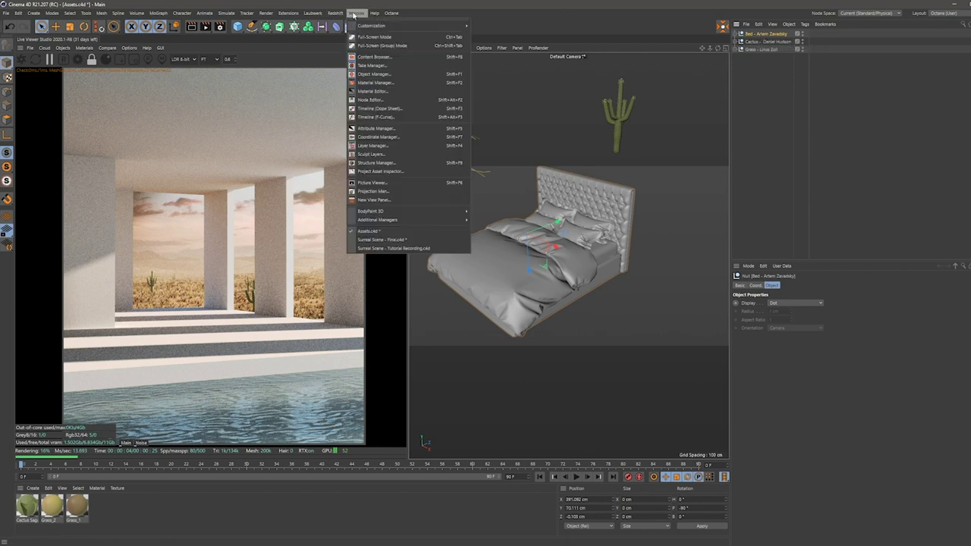
pyautogui.click(419, 250)
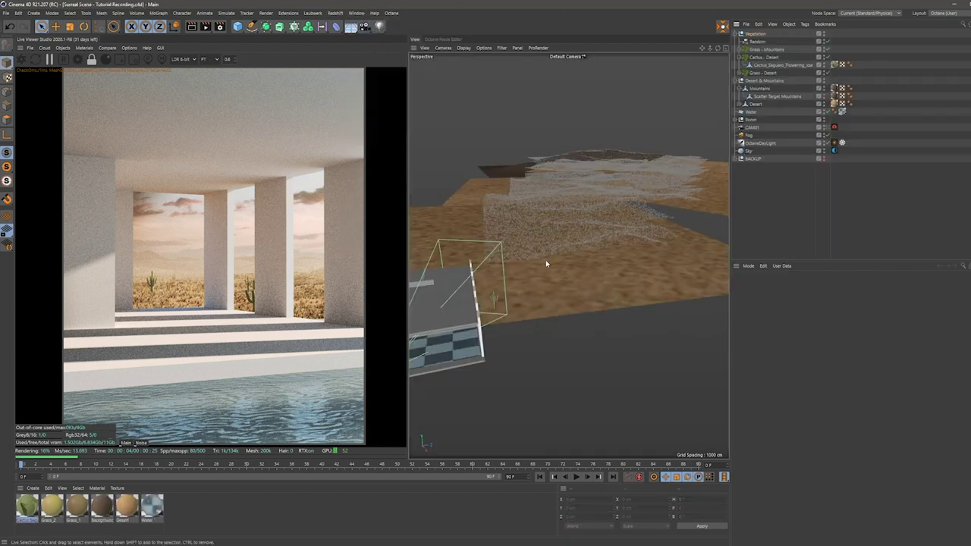
pyautogui.keyDown('alt'); pyautogui.moveTo(465, 320); pyautogui.dragTo(581, 244, button='middle'); pyautogui.keyUp('alt')
pyautogui.scroll(4, 489, 293)
pyautogui.scroll(5, 491, 293)
pyautogui.keyDown('alt'); pyautogui.moveTo(494, 291); pyautogui.dragTo(591, 258); pyautogui.keyUp('alt')
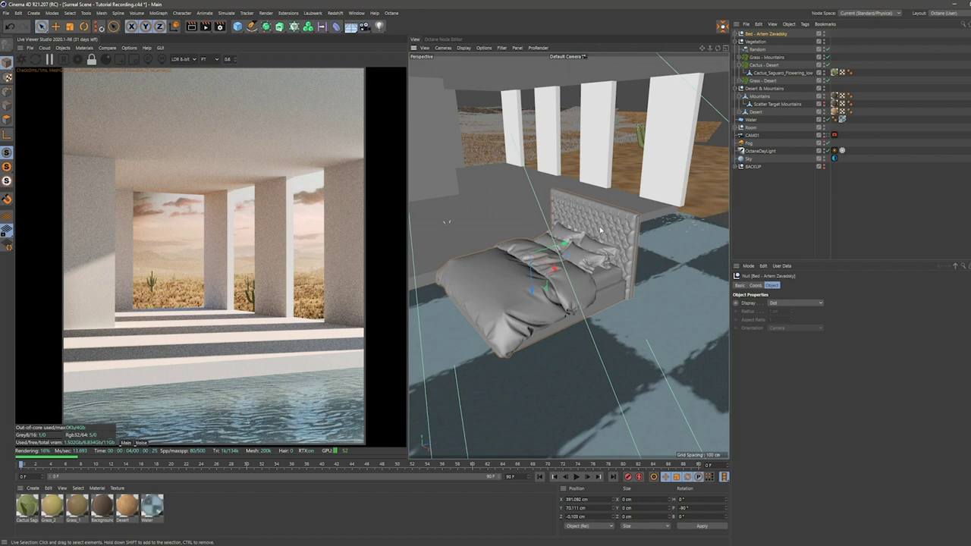
# Delete the tufted headboard panel and its surrounding frame from the bed.
pyautogui.click(598, 227)
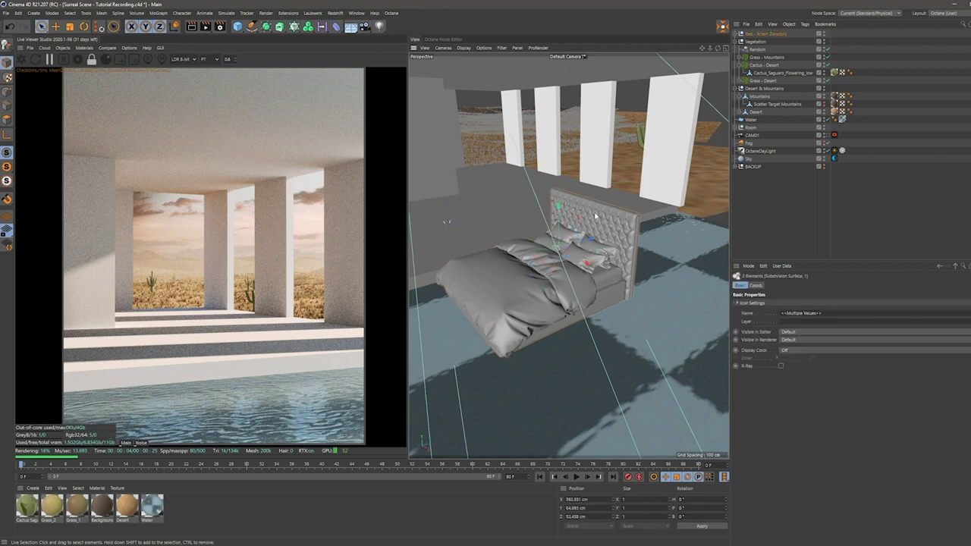
pyautogui.press('Delete')
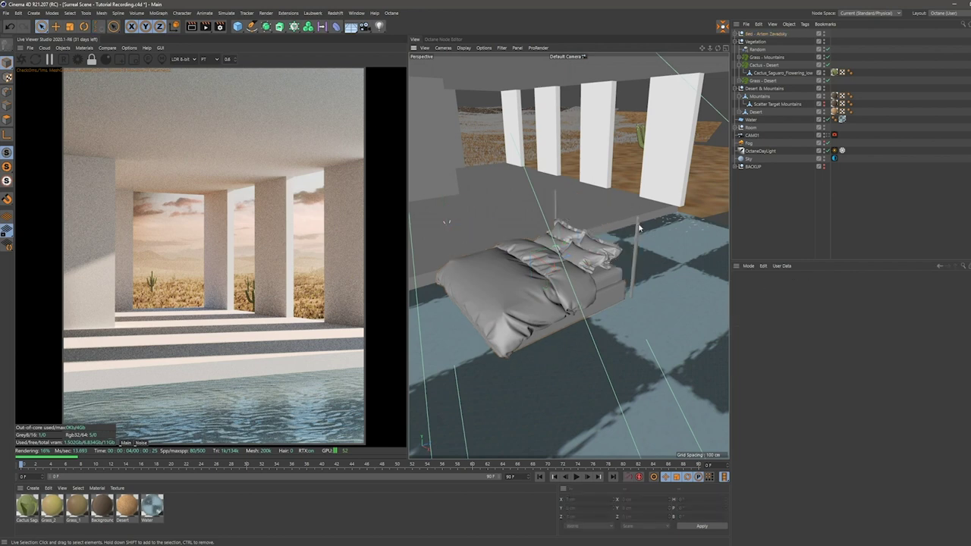
pyautogui.scroll(3, 639, 227)
pyautogui.click(637, 222)
pyautogui.press('Delete')
# Look through CAM01 in the viewport and restart the live render with the updated scene.
pyautogui.keyDown('alt'); pyautogui.moveTo(522, 241); pyautogui.dragTo(759, 198); pyautogui.keyUp('alt')
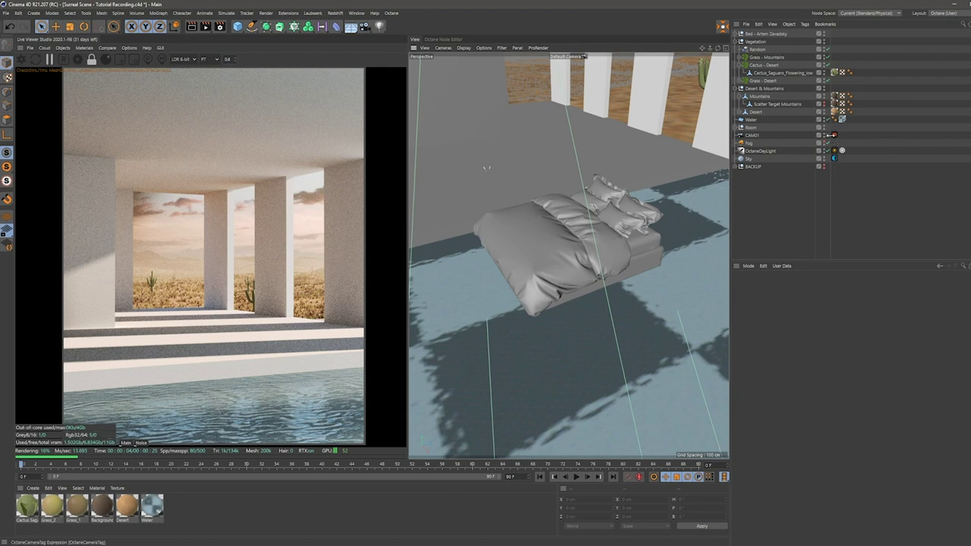
pyautogui.click(831, 135)
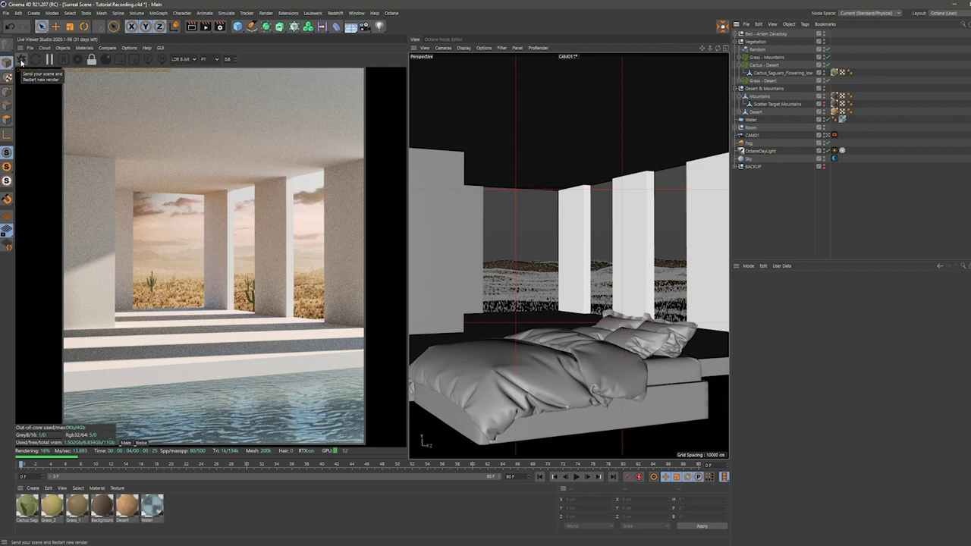
pyautogui.click(21, 62)
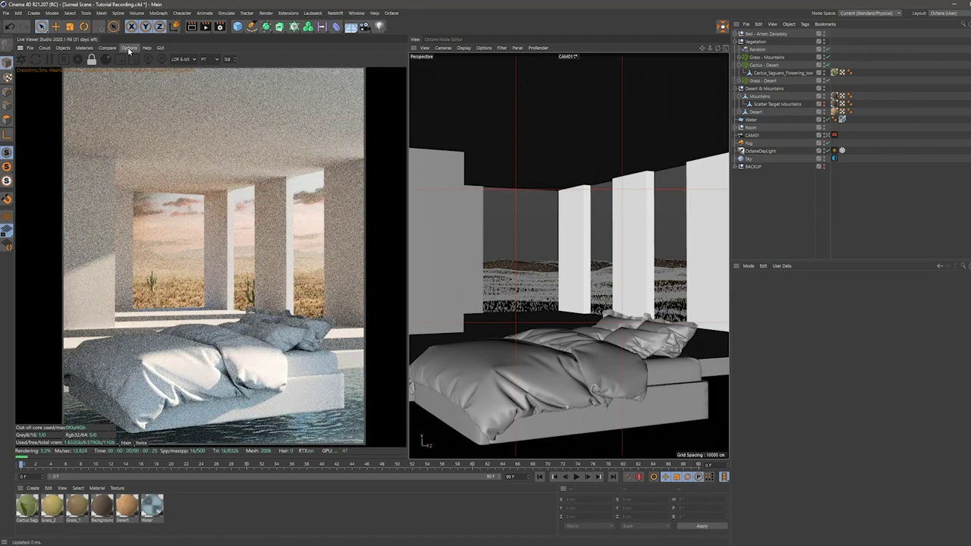
# Set the live render preview's zoom to 0.58 and return the viewport to the default camera.
pyautogui.click(235, 63)
pyautogui.click(236, 62)
pyautogui.moveTo(240, 114); pyautogui.dragTo(247, 113)
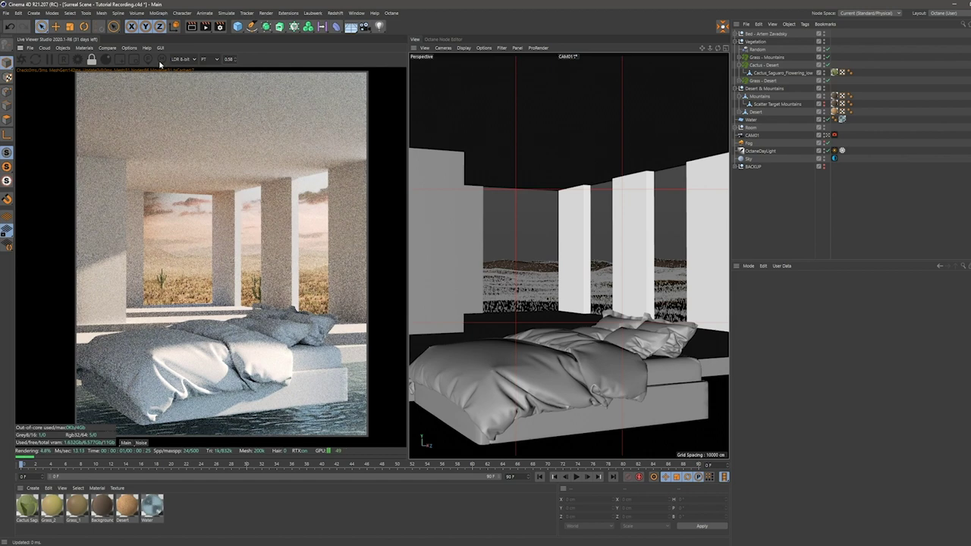
pyautogui.click(128, 48)
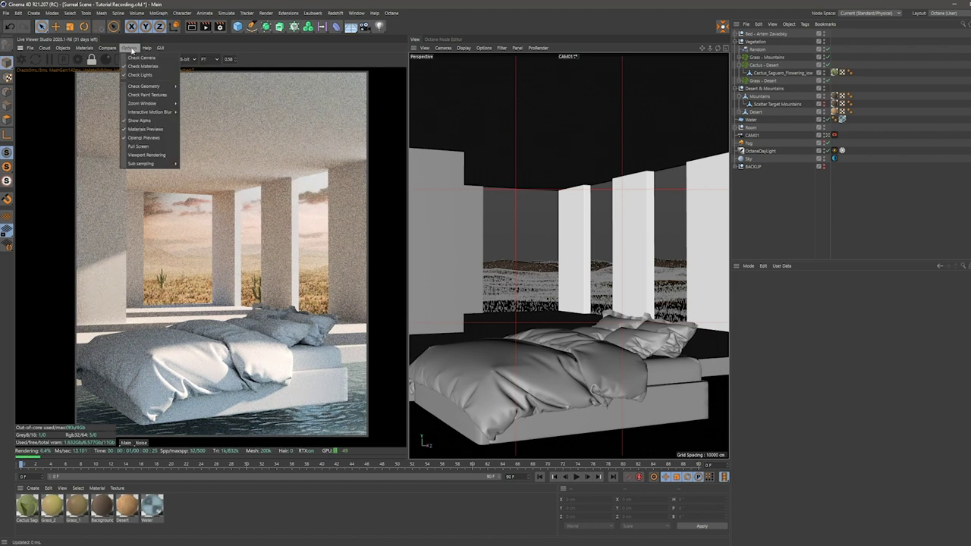
pyautogui.click(132, 51)
pyautogui.click(826, 136)
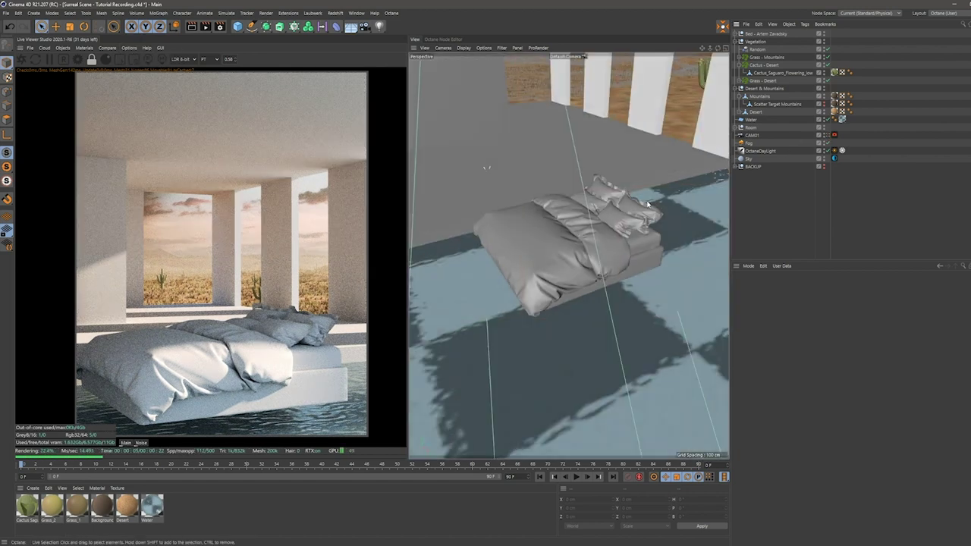
# Try rotating the bed group about 13° around its vertical axis.
pyautogui.click(774, 35)
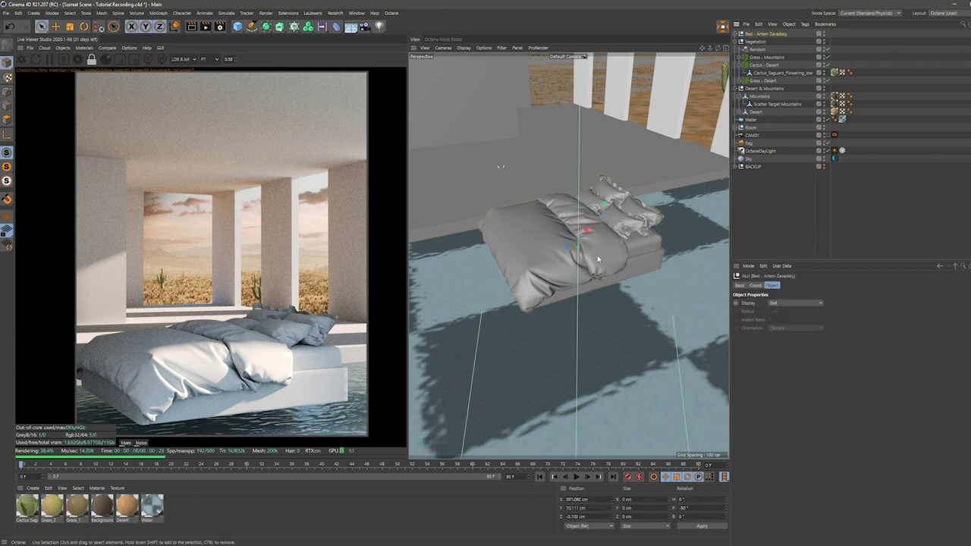
pyautogui.press('r')
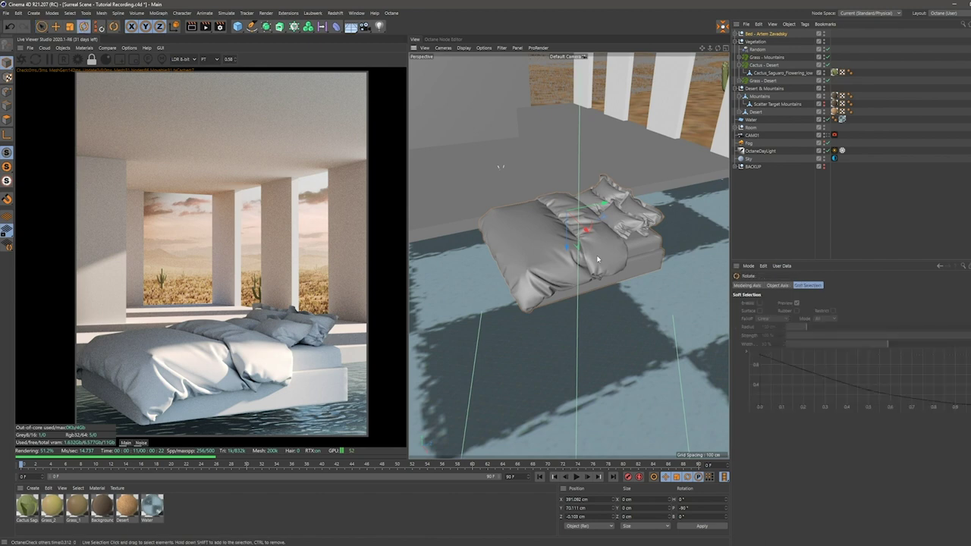
pyautogui.moveTo(575, 220); pyautogui.dragTo(571, 228)
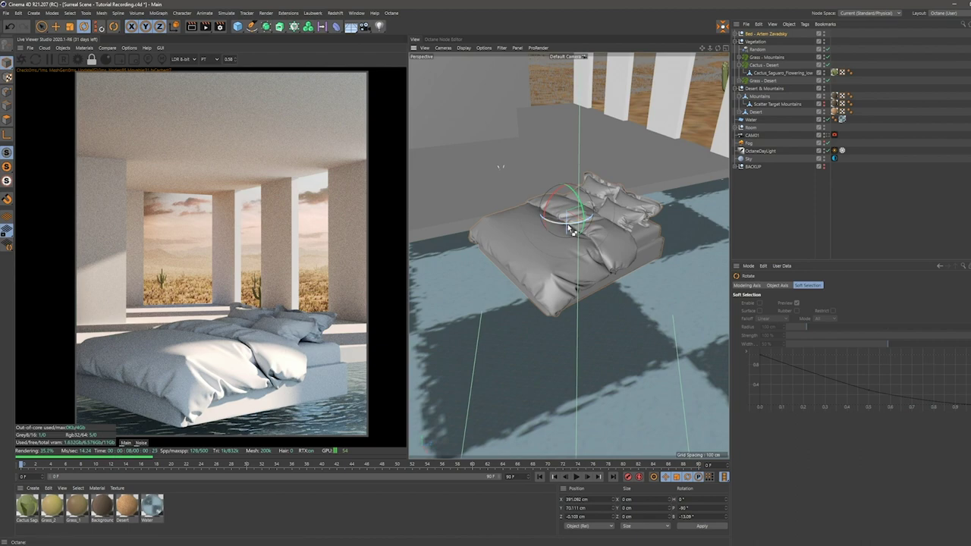
pyautogui.moveTo(572, 230); pyautogui.dragTo(558, 227)
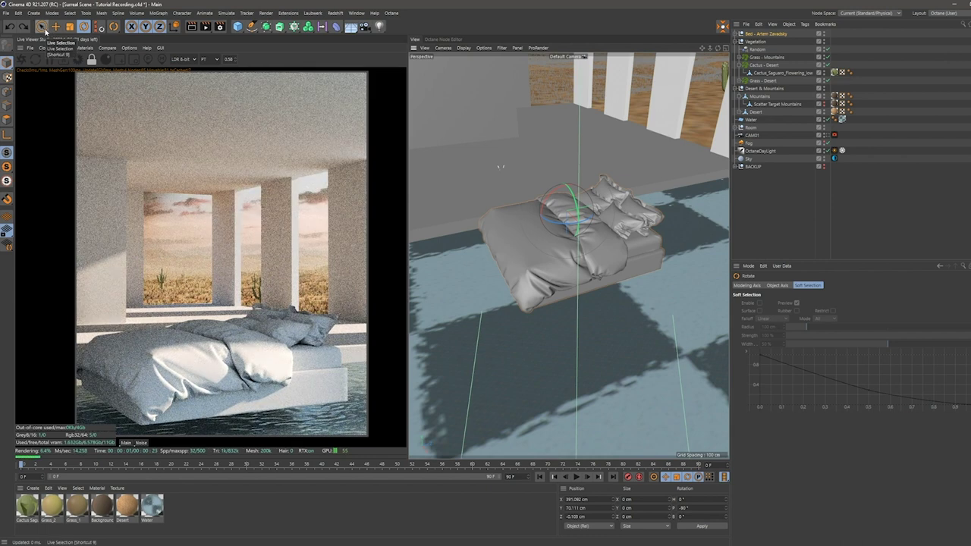
pyautogui.click(44, 29)
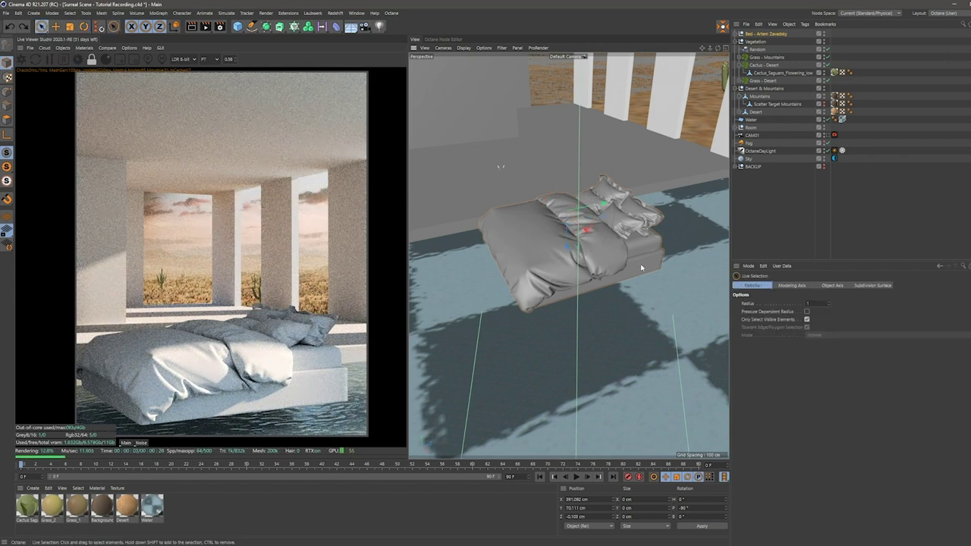
# Expand the bed group and toggle the bed base's Subdivision Surface visibility to compare the bed with and without it.
pyautogui.click(641, 268)
pyautogui.scroll(3, 641, 254)
pyautogui.click(735, 34)
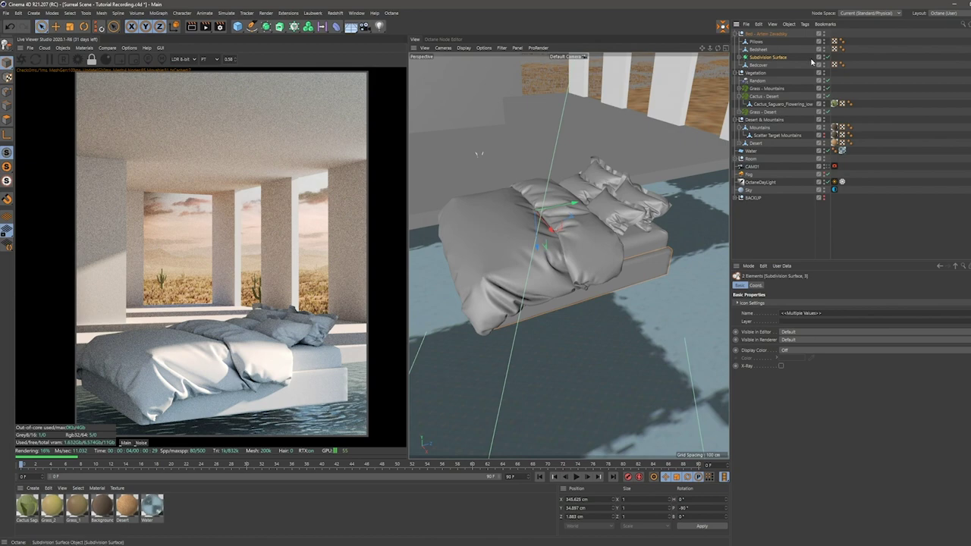
pyautogui.keyDown('alt'); pyautogui.click(823, 58); pyautogui.keyUp('alt')
pyautogui.keyDown('alt'); pyautogui.click(823, 58); pyautogui.keyUp('alt')
pyautogui.keyDown('alt'); pyautogui.moveTo(609, 247); pyautogui.dragTo(587, 209); pyautogui.keyUp('alt')
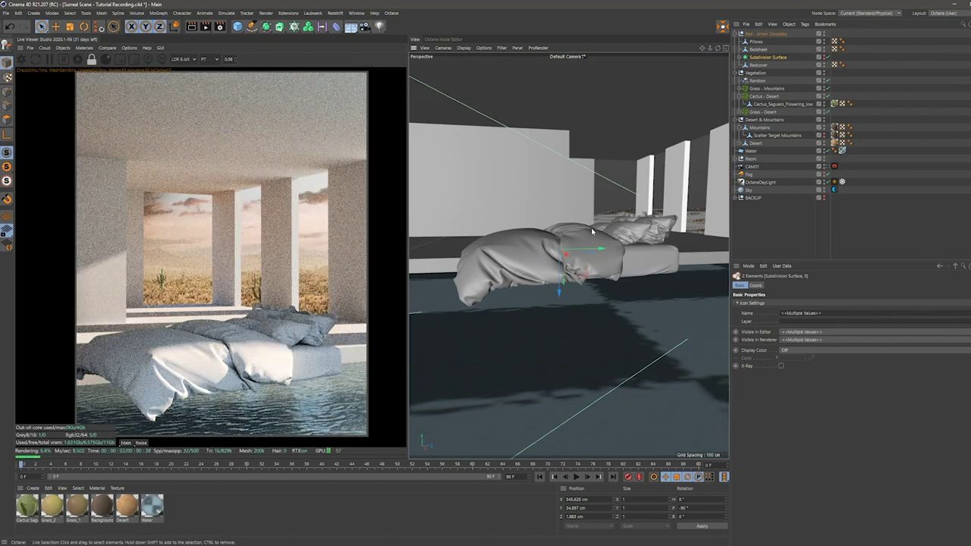
pyautogui.keyDown('alt'); pyautogui.moveTo(610, 247); pyautogui.dragTo(561, 228); pyautogui.keyUp('alt')
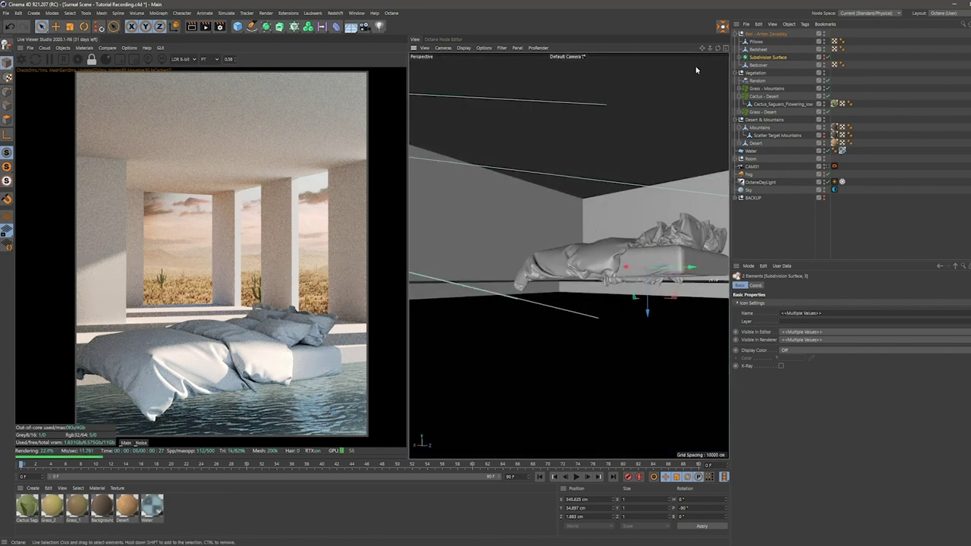
pyautogui.keyDown('alt'); pyautogui.click(824, 57); pyautogui.keyUp('alt')
# Center the axis of the bed base's polygon object on all its points with Axis Center.
pyautogui.keyDown('alt'); pyautogui.moveTo(671, 275); pyautogui.dragTo(599, 300, button='middle'); pyautogui.keyUp('alt')
pyautogui.scroll(4, 600, 300)
pyautogui.moveTo(598, 301)
pyautogui.keyDown('alt'); pyautogui.mouseDown()
pyautogui.moveTo(683, 307)
pyautogui.moveTo(583, 301)
pyautogui.mouseUp(); pyautogui.keyUp('alt')
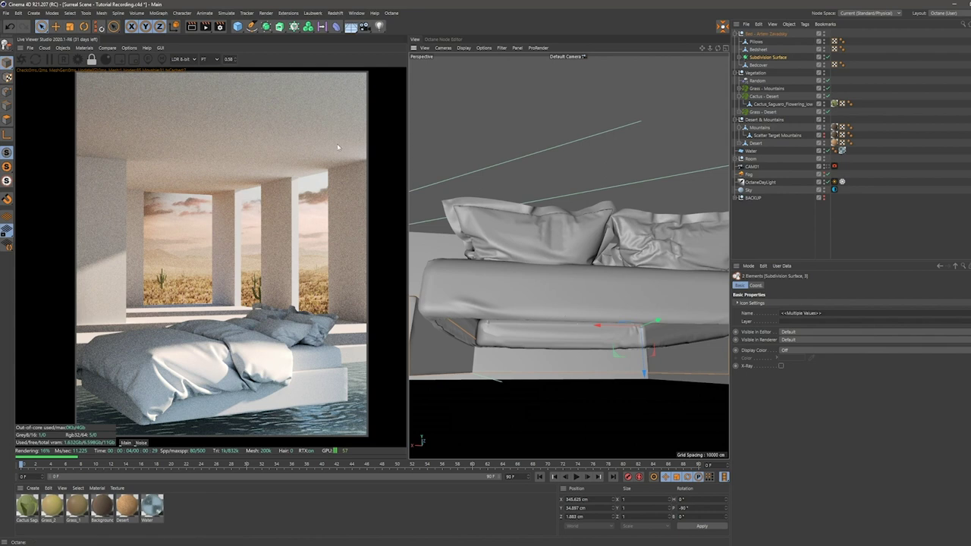
pyautogui.click(741, 57)
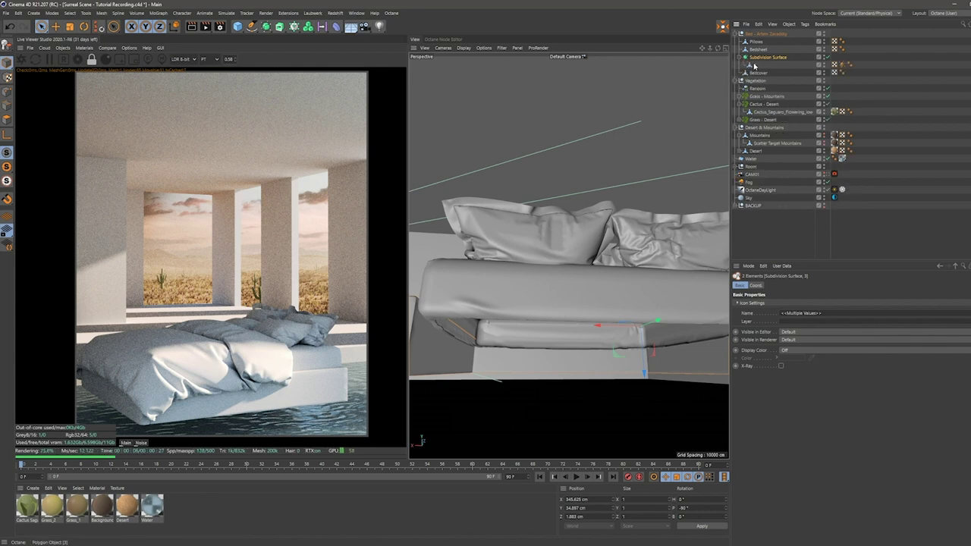
pyautogui.click(754, 65)
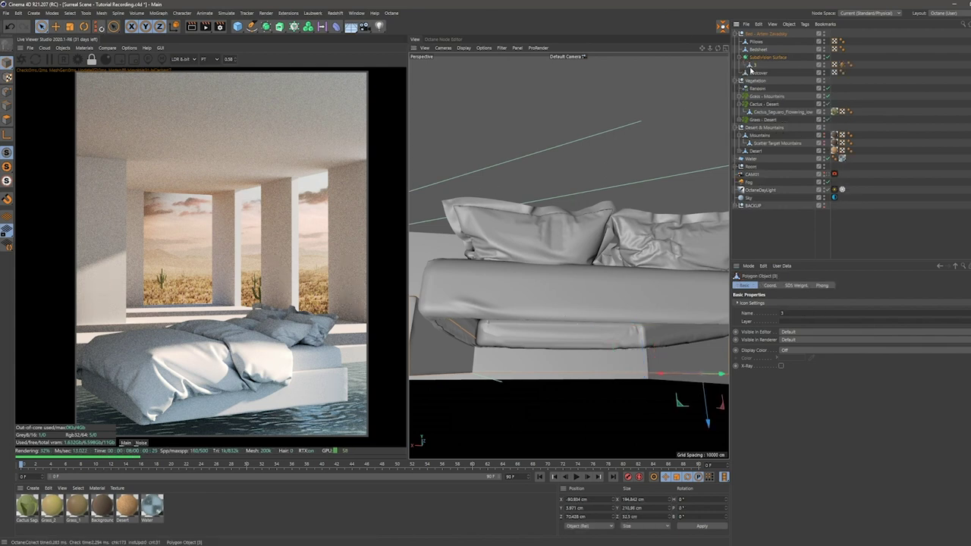
pyautogui.click(86, 13)
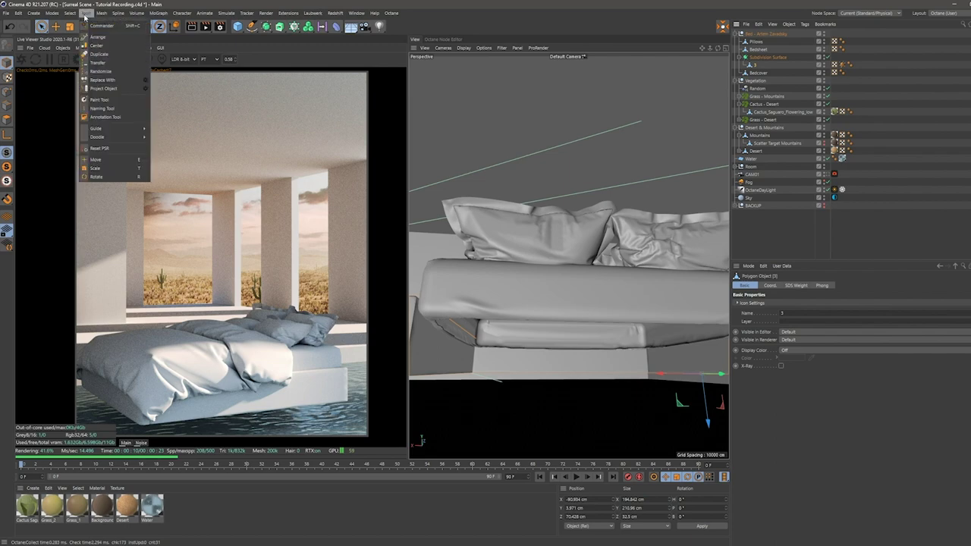
pyautogui.moveTo(170, 184)
pyautogui.click(199, 185)
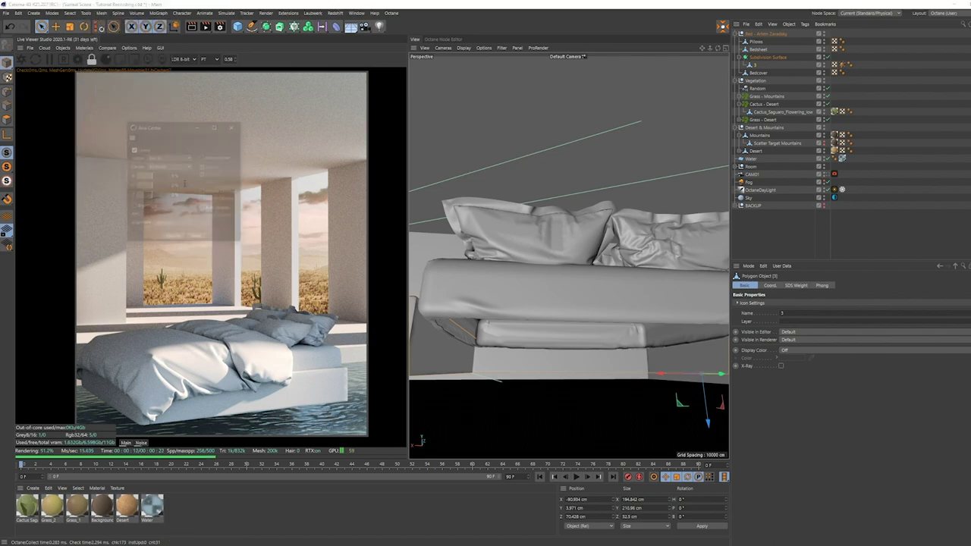
pyautogui.click(172, 239)
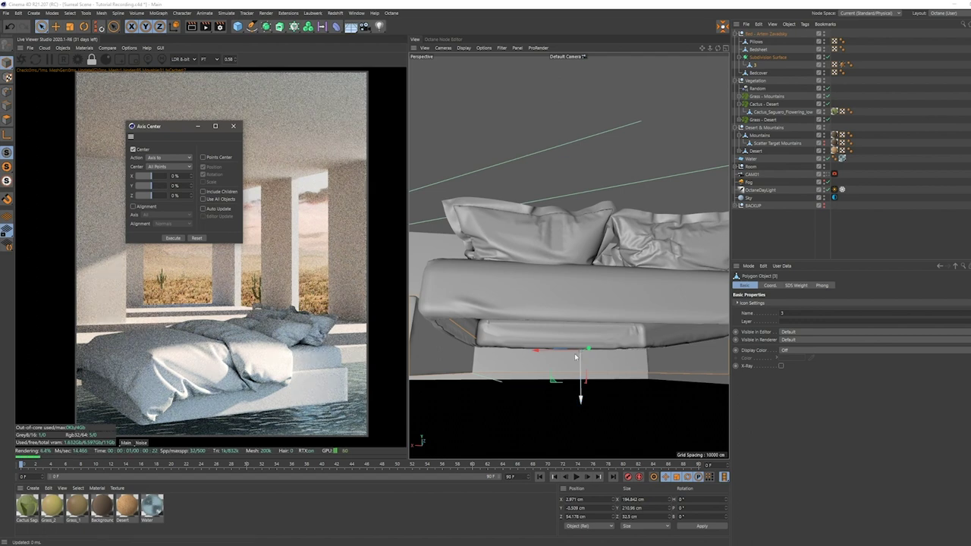
pyautogui.click(240, 126)
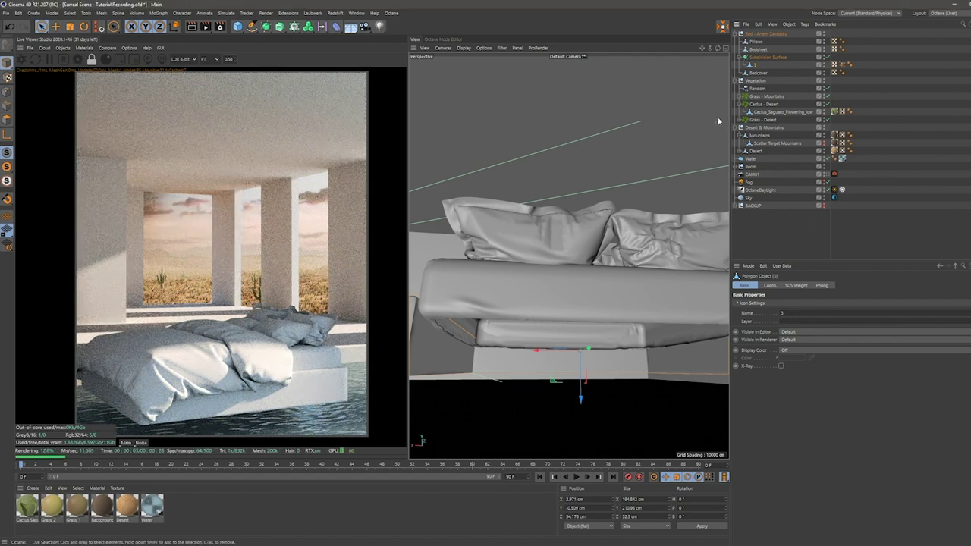
# Scale the bed base down uniformly to about 167 × 181 × 28 cm and move it to about Y -17.5, Z 45.7 cm.
pyautogui.press('t')
pyautogui.moveTo(652, 345); pyautogui.dragTo(547, 351)
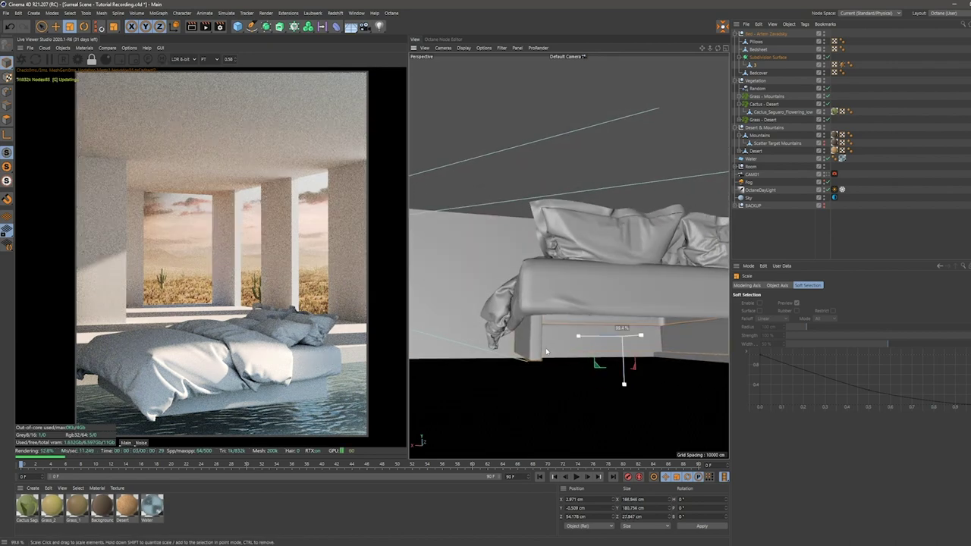
pyautogui.press('e')
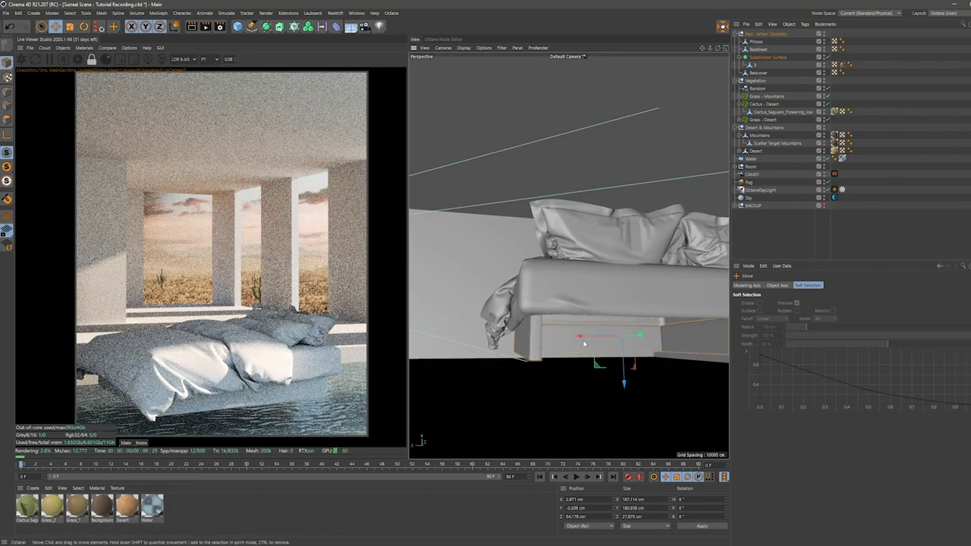
pyautogui.moveTo(623, 383); pyautogui.dragTo(546, 304)
pyautogui.scroll(3, 623, 327)
pyautogui.click(6, 120)
pyautogui.keyDown('alt'); pyautogui.moveTo(447, 318); pyautogui.dragTo(432, 301); pyautogui.keyUp('alt')
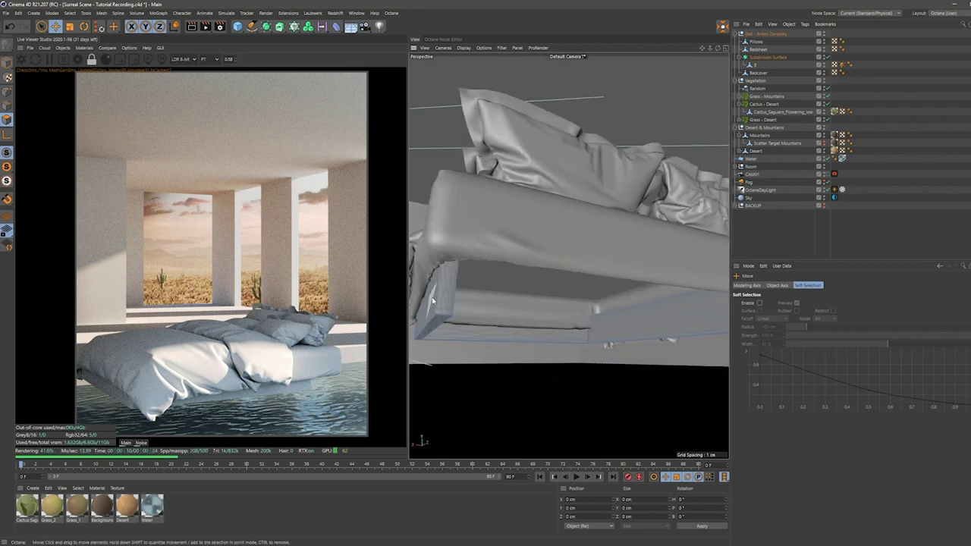
pyautogui.click(6, 67)
pyautogui.press('9')
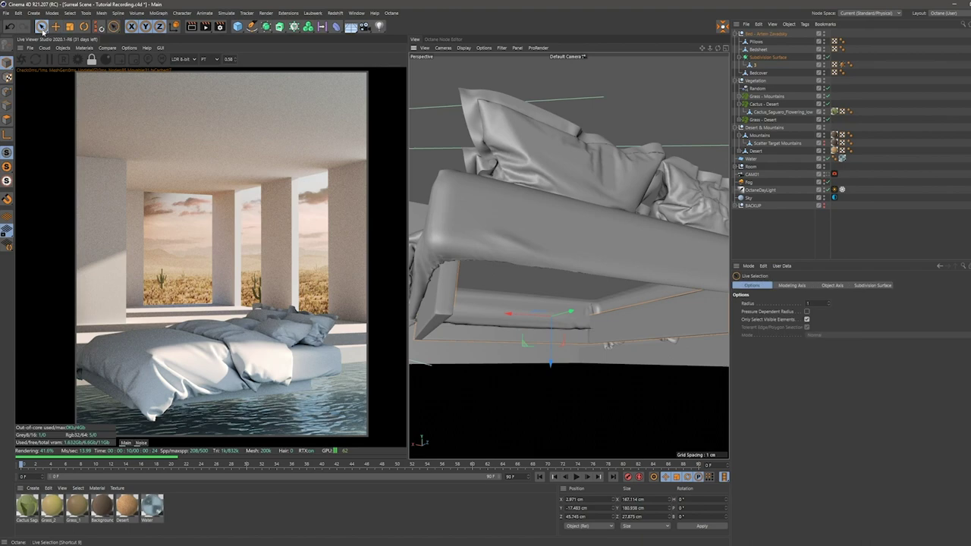
# Shift the bed base horizontally under the mattress to a Y position of about -12.7 cm.
pyautogui.keyDown('alt'); pyautogui.moveTo(475, 305); pyautogui.dragTo(587, 324); pyautogui.keyUp('alt')
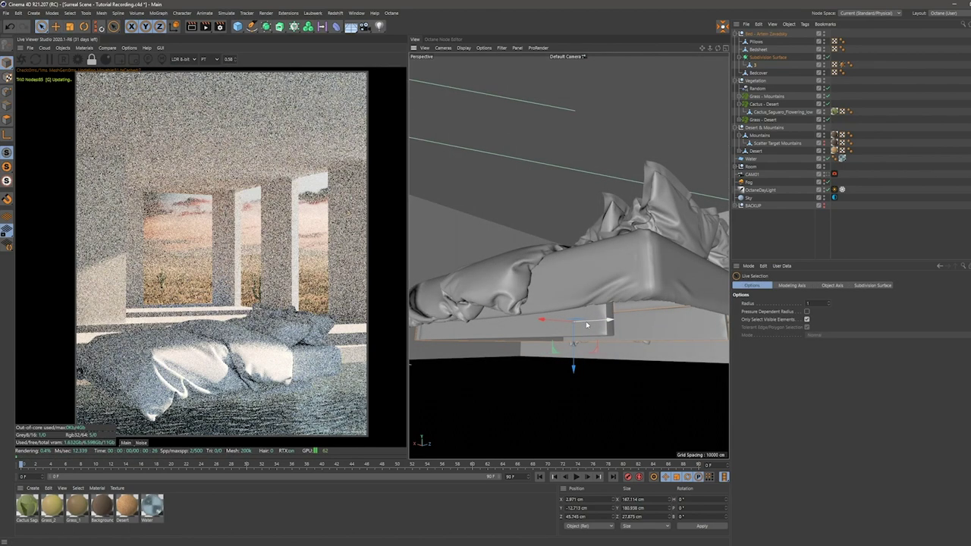
pyautogui.scroll(-1, 587, 325)
pyautogui.keyDown('alt'); pyautogui.moveTo(587, 324); pyautogui.dragTo(549, 324, button='middle'); pyautogui.keyUp('alt')
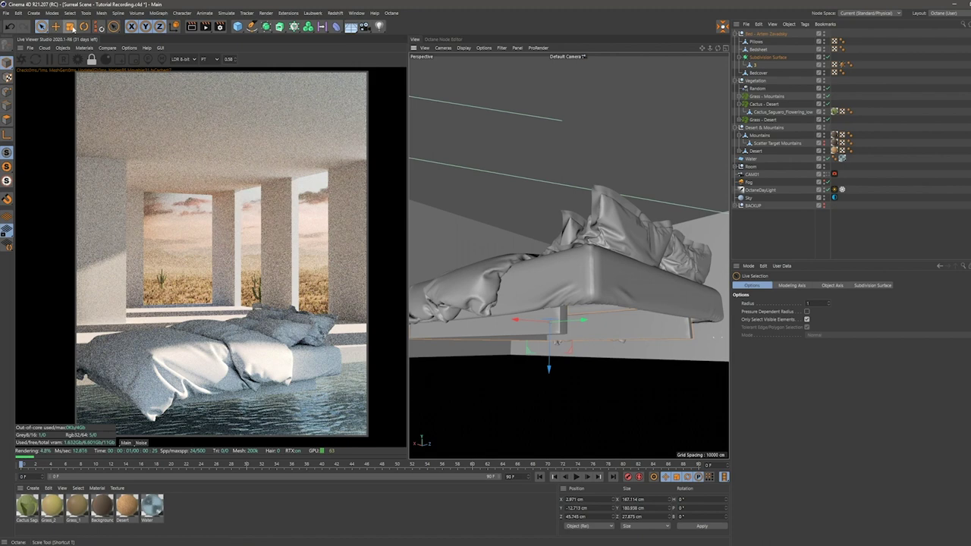
# Stretch the bed base lengthwise to about 215 cm and position it at about Y -4.5 cm under the mattress.
pyautogui.click(69, 27)
pyautogui.keyDown('alt'); pyautogui.moveTo(478, 303); pyautogui.dragTo(598, 315); pyautogui.keyUp('alt')
pyautogui.press('e')
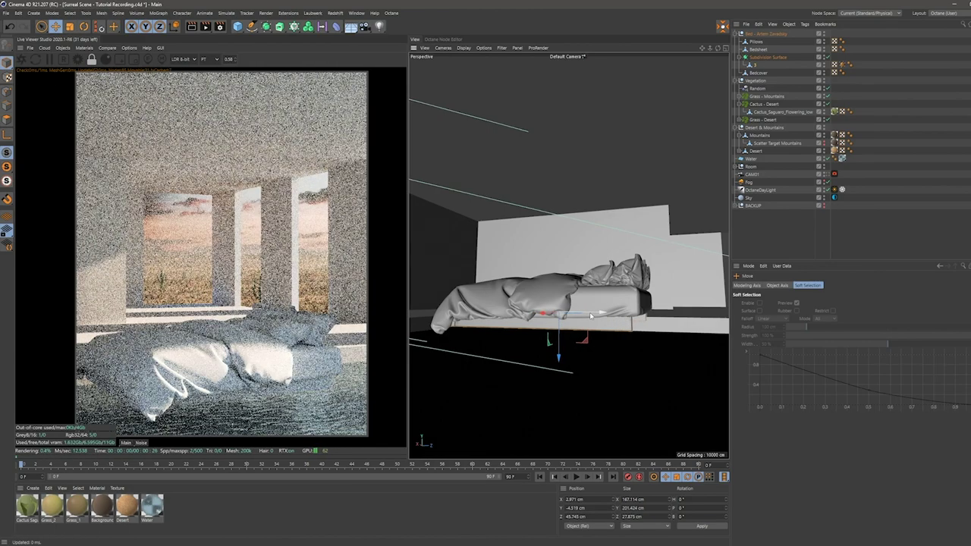
pyautogui.moveTo(604, 315); pyautogui.dragTo(606, 317)
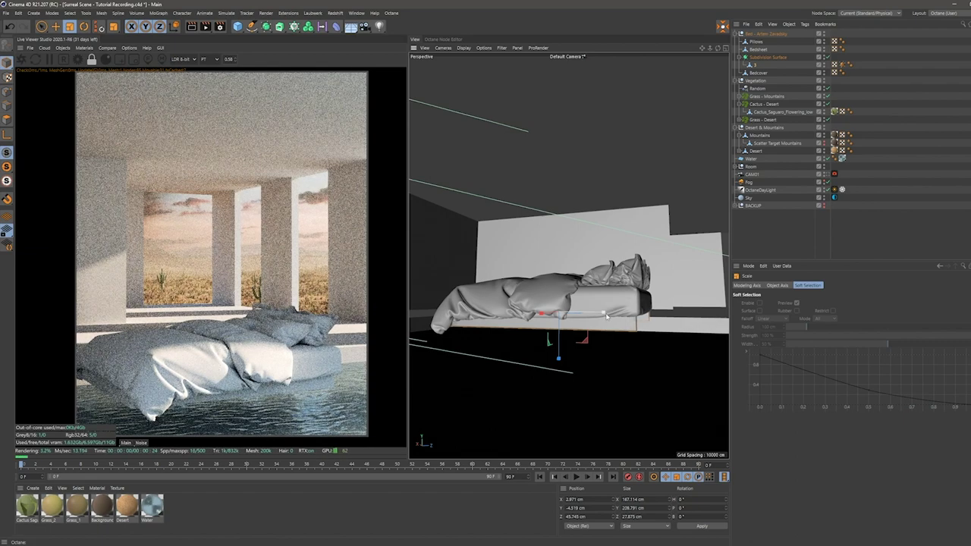
pyautogui.press('t')
pyautogui.moveTo(606, 317); pyautogui.dragTo(604, 316)
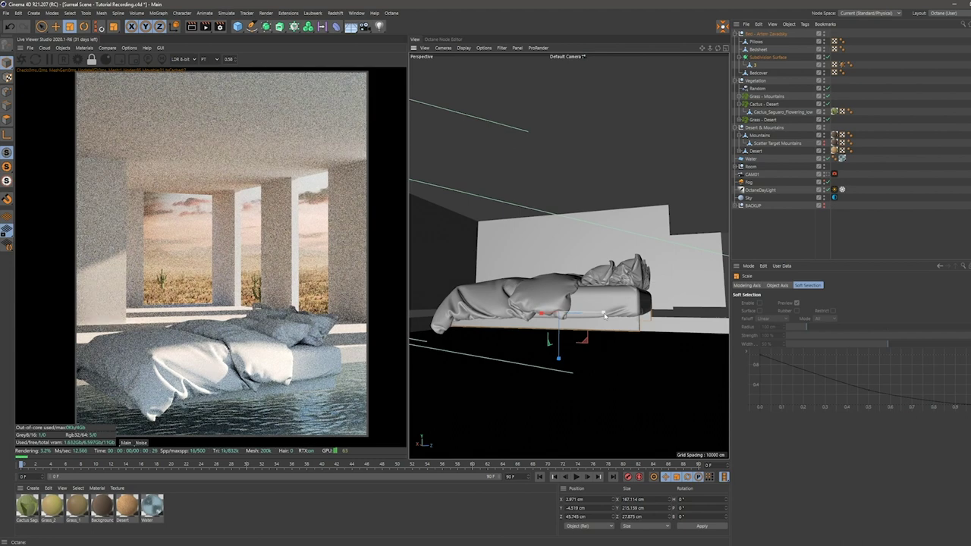
pyautogui.keyDown('alt'); pyautogui.moveTo(567, 255); pyautogui.dragTo(572, 258, button='middle'); pyautogui.keyUp('alt')
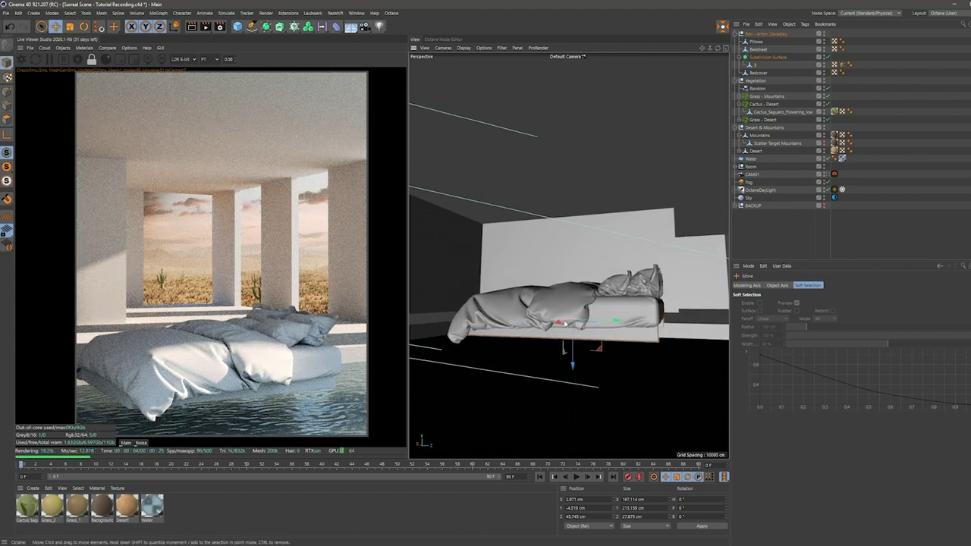
# Raise the bed base toward the mattress and resize it to about 210 cm long and 14.7 cm thick.
pyautogui.moveTo(575, 342); pyautogui.dragTo(573, 343)
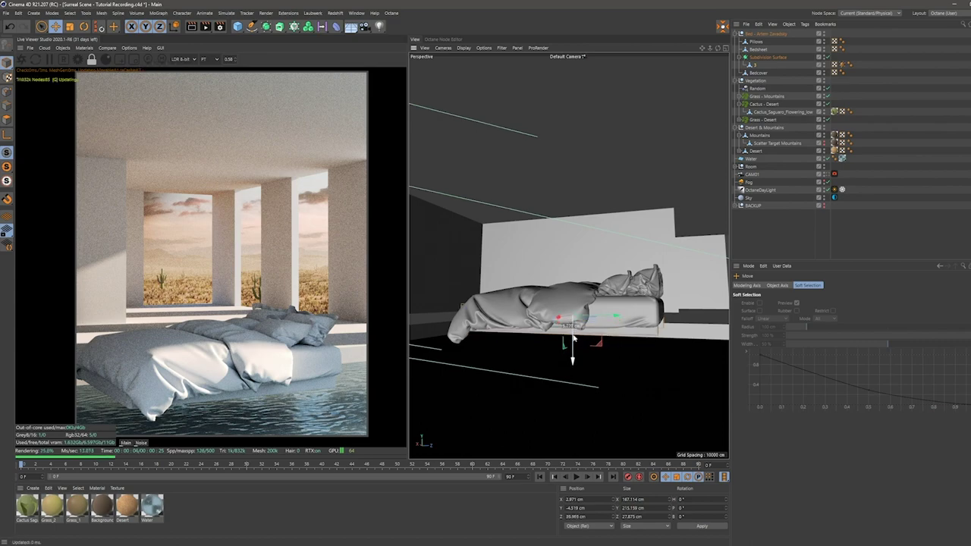
pyautogui.keyDown('alt'); pyautogui.moveTo(573, 342); pyautogui.dragTo(519, 309); pyautogui.keyUp('alt')
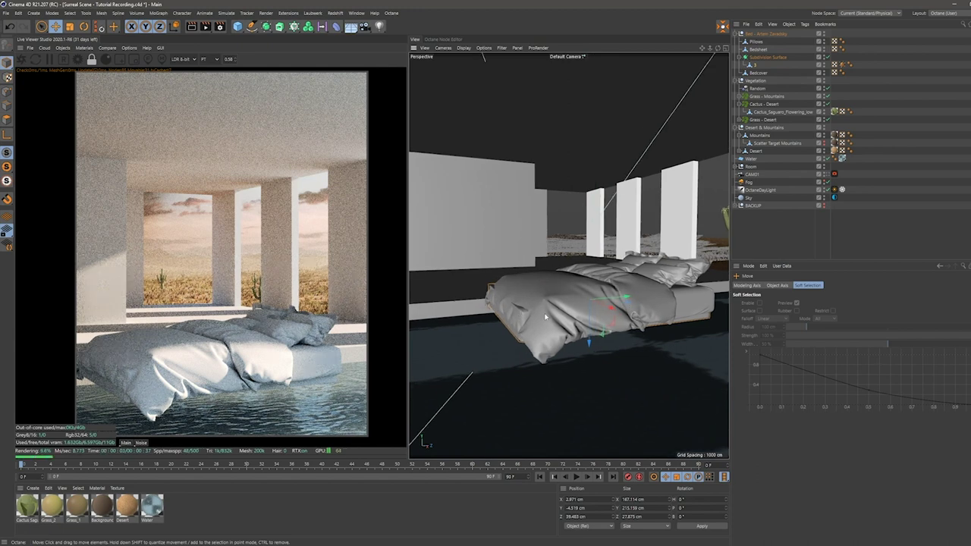
pyautogui.press('t')
pyautogui.moveTo(628, 298); pyautogui.dragTo(627, 298)
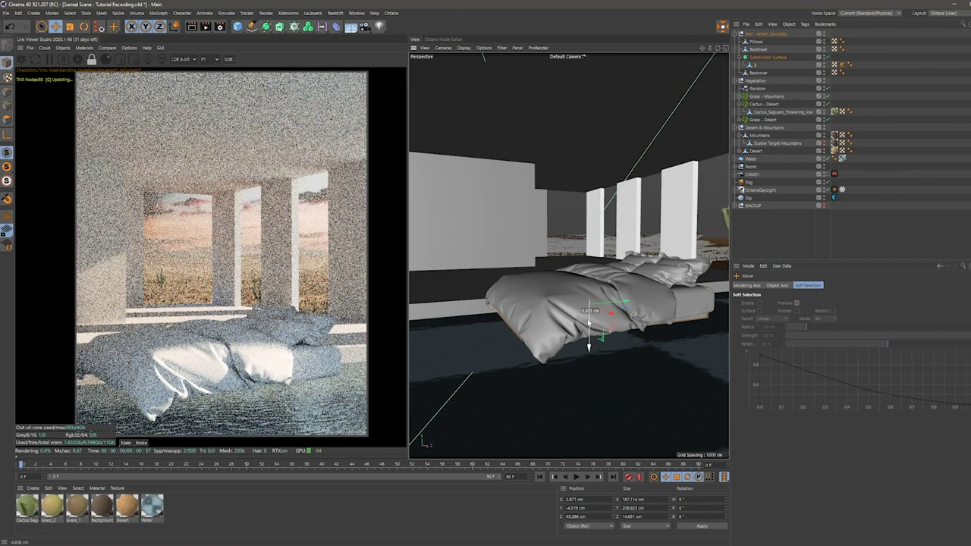
pyautogui.moveTo(588, 324); pyautogui.dragTo(642, 310)
pyautogui.scroll(-5, 642, 303)
pyautogui.keyDown('alt'); pyautogui.moveTo(639, 271); pyautogui.dragTo(606, 318); pyautogui.keyUp('alt')
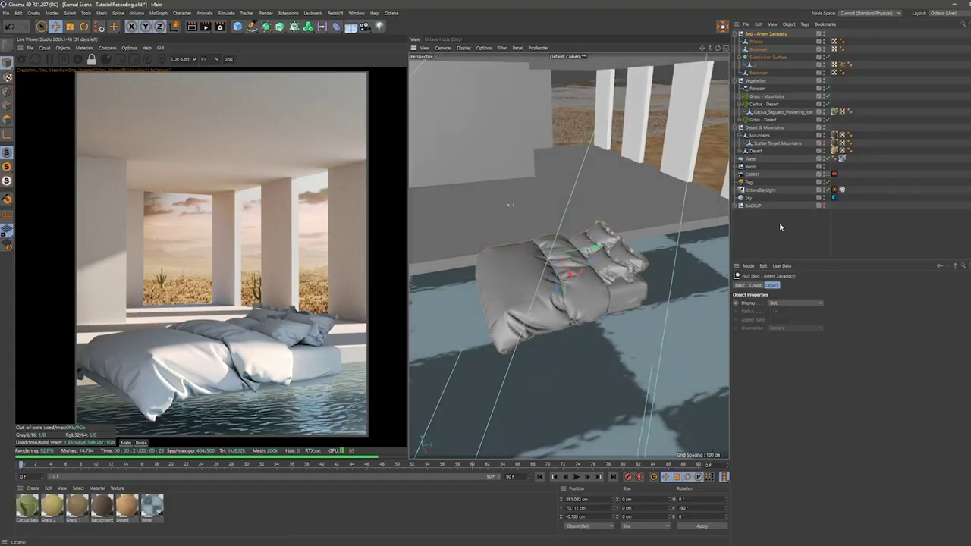
# Add a cube as a headboard at the pillow end, sized about 182 × 89 × 6 cm, and enable its fillet.
pyautogui.click(781, 225)
pyautogui.click(238, 26)
pyautogui.moveTo(524, 234); pyautogui.dragTo(529, 245)
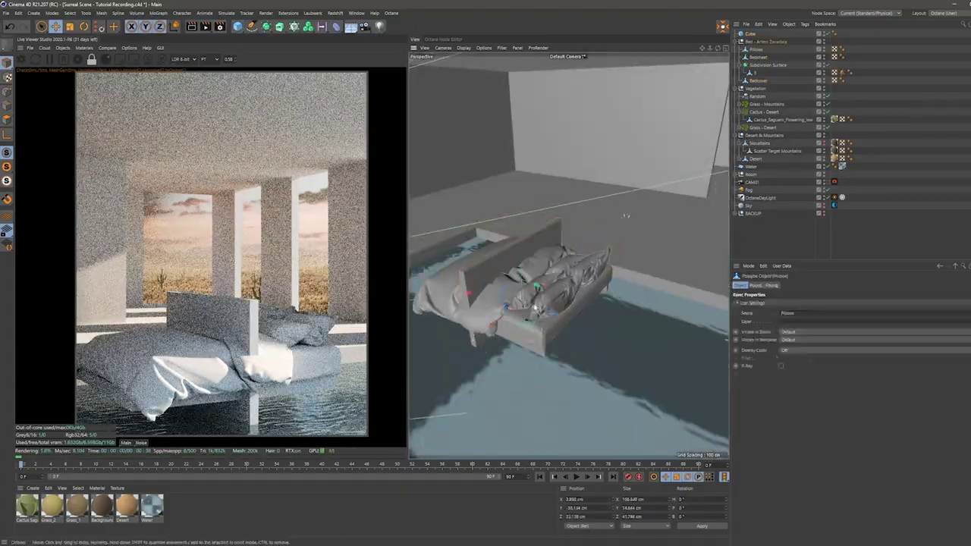
pyautogui.keyDown('alt'); pyautogui.moveTo(561, 303); pyautogui.dragTo(576, 288); pyautogui.keyUp('alt')
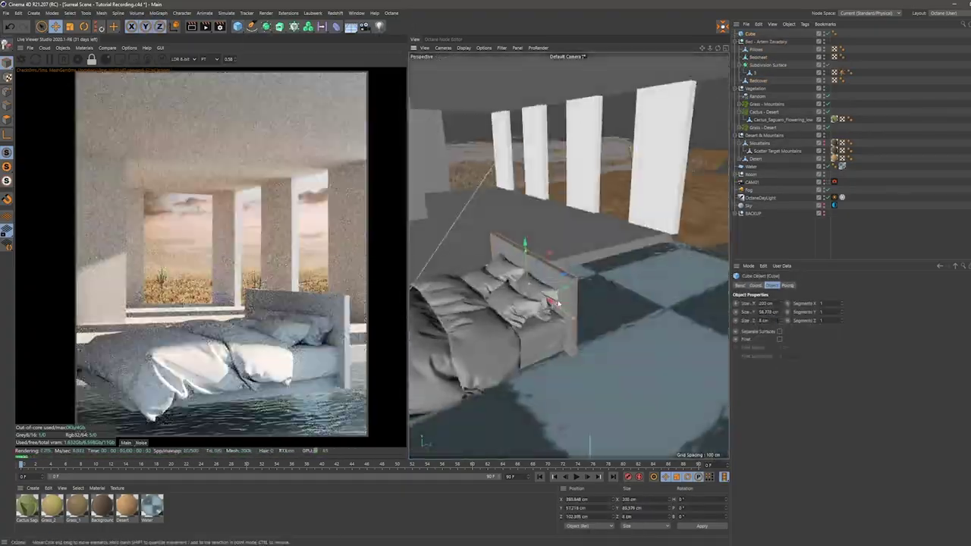
pyautogui.scroll(3, 535, 267)
pyautogui.keyDown('alt'); pyautogui.moveTo(535, 267); pyautogui.dragTo(547, 288); pyautogui.keyUp('alt')
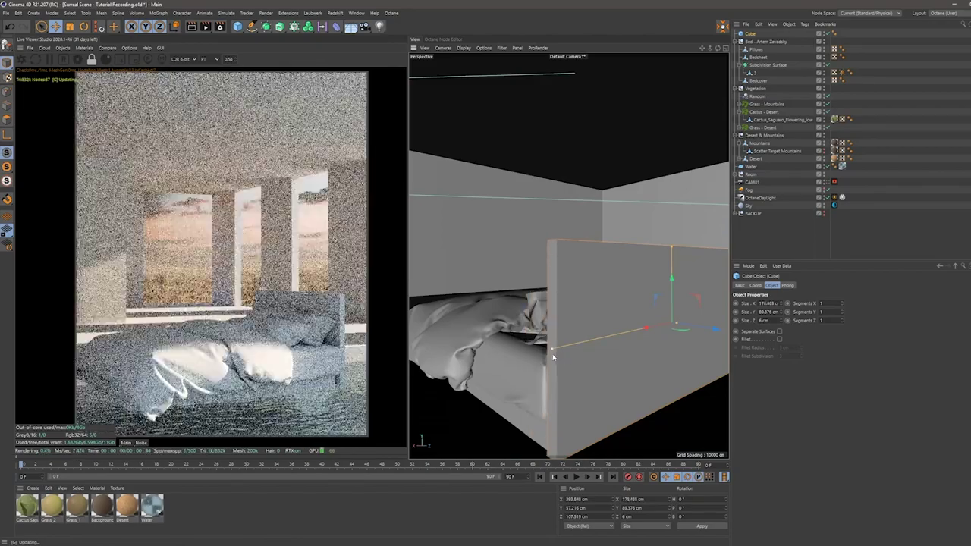
pyautogui.keyDown('alt'); pyautogui.moveTo(561, 303); pyautogui.dragTo(579, 324); pyautogui.keyUp('alt')
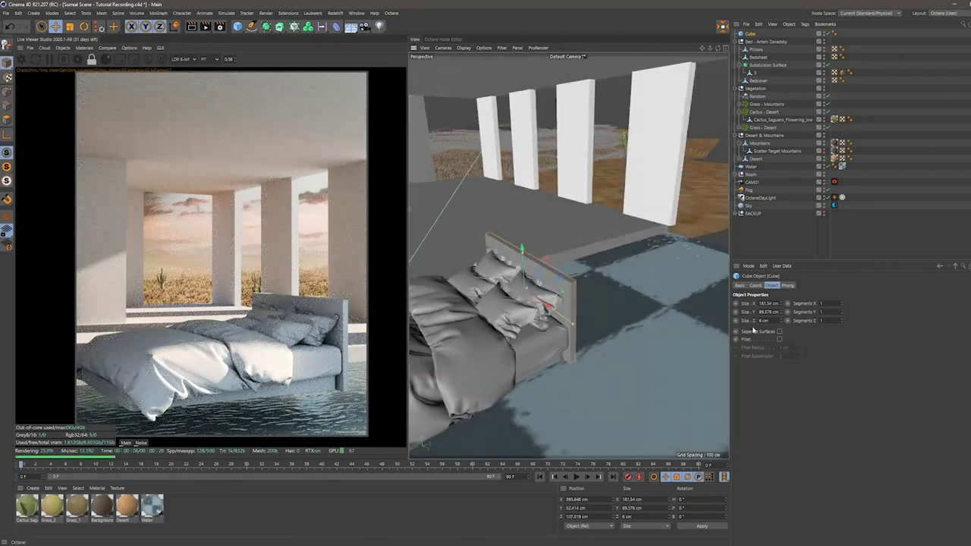
pyautogui.click(779, 339)
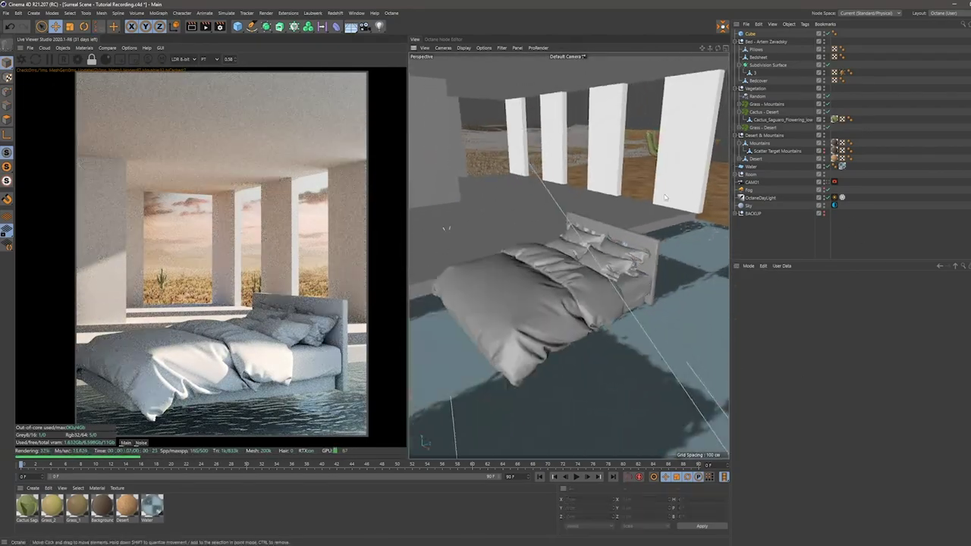
# Nest the headboard cube in the bed group and rotate the whole bed to a bank of about -23°.
pyautogui.click(758, 35)
pyautogui.press('r')
pyautogui.moveTo(524, 292); pyautogui.dragTo(542, 294)
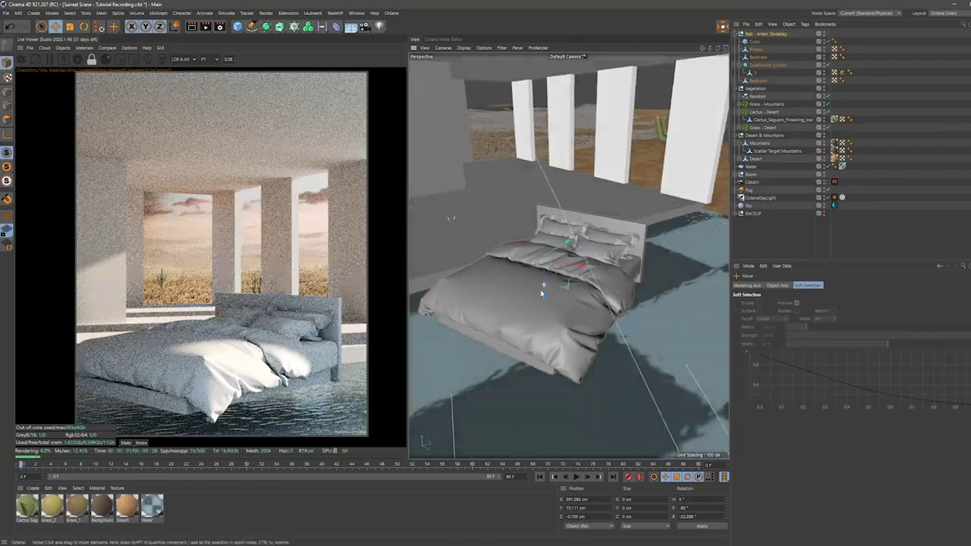
pyautogui.keyDown('alt'); pyautogui.moveTo(542, 294); pyautogui.dragTo(822, 245); pyautogui.keyUp('alt')
# Fit the headboard, at about 168 × 76 × 5.5 cm, and the bed base to each other, and save the scene.
pyautogui.click(755, 42)
pyautogui.keyDown('alt'); pyautogui.moveTo(577, 250); pyautogui.dragTo(665, 290); pyautogui.keyUp('alt')
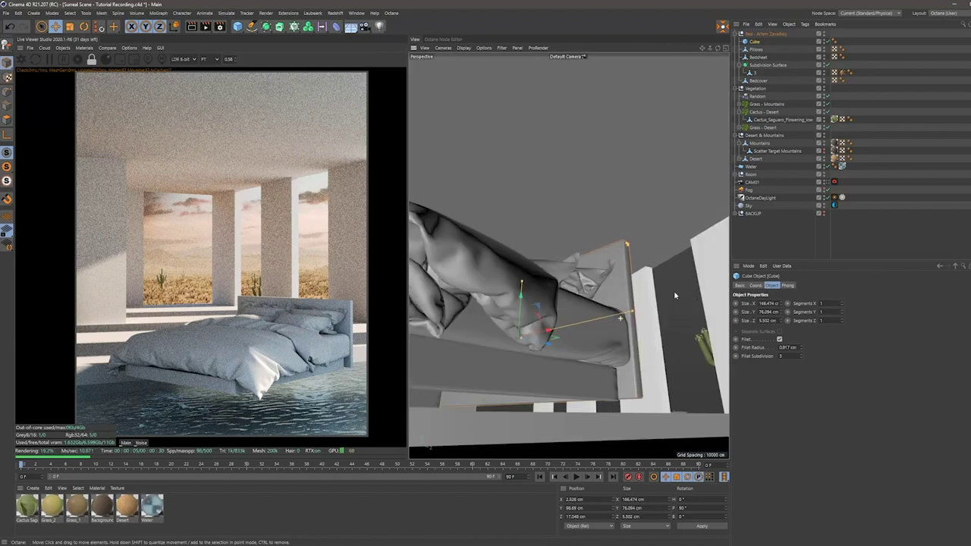
pyautogui.click(755, 73)
pyautogui.keyDown('alt'); pyautogui.moveTo(707, 117); pyautogui.dragTo(507, 355); pyautogui.keyUp('alt')
pyautogui.moveTo(507, 355); pyautogui.dragTo(544, 363)
pyautogui.hotkey('ctrl', 'shift', 'a')
pyautogui.hotkey('ctrl', 's')
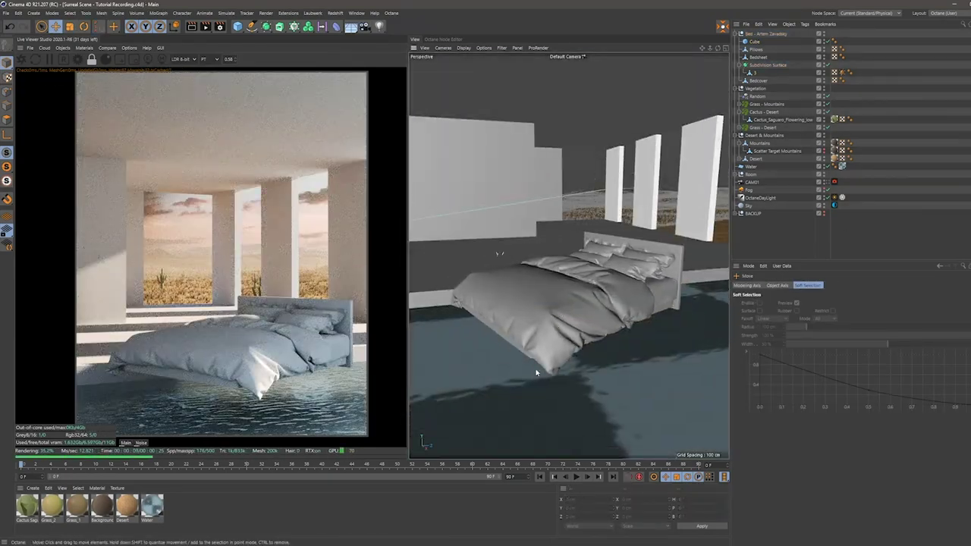
# Collapse the bed, vegetation and desert groups, and hide the room's Ceiling object in the viewport.
pyautogui.click(735, 33)
pyautogui.click(735, 41)
pyautogui.click(735, 50)
pyautogui.scroll(-5, 575, 235)
pyautogui.click(571, 98)
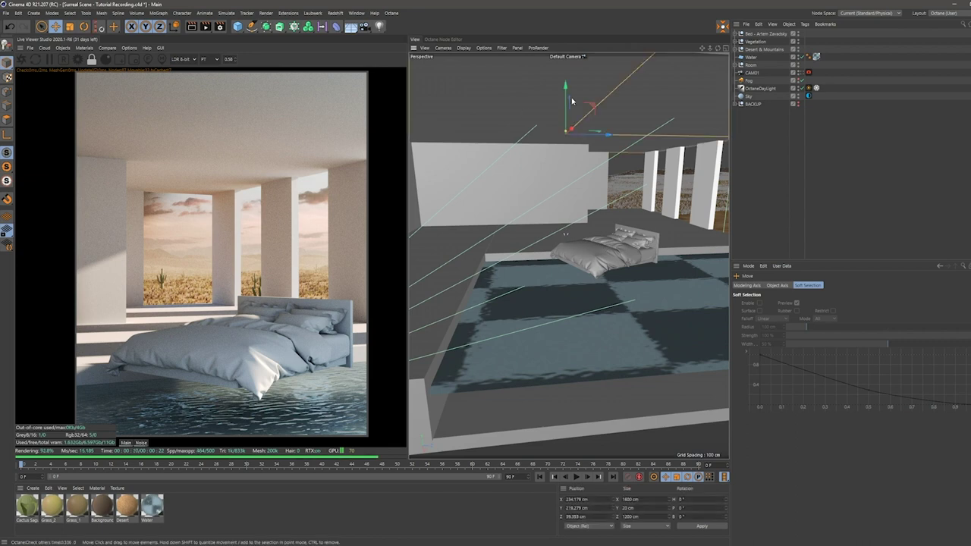
pyautogui.click(736, 65)
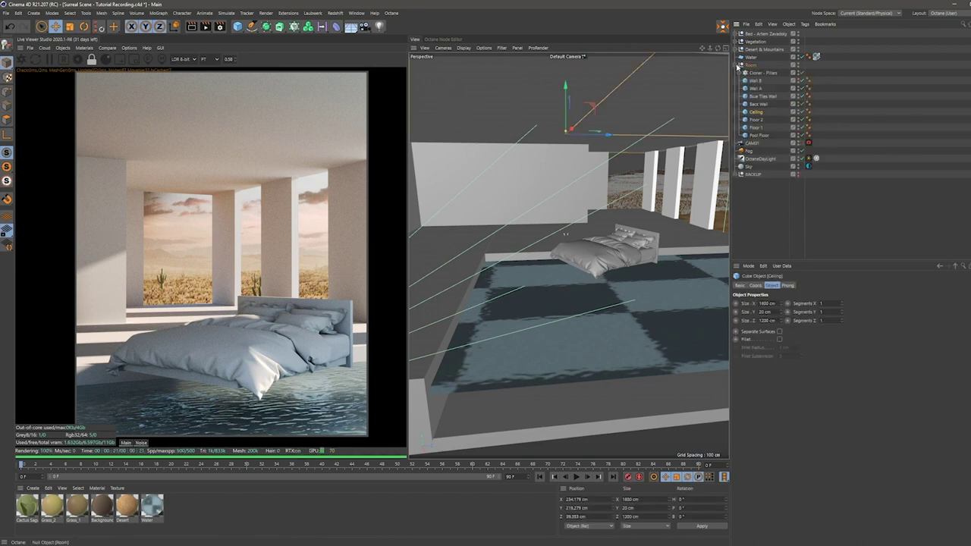
pyautogui.click(798, 111)
pyautogui.click(736, 65)
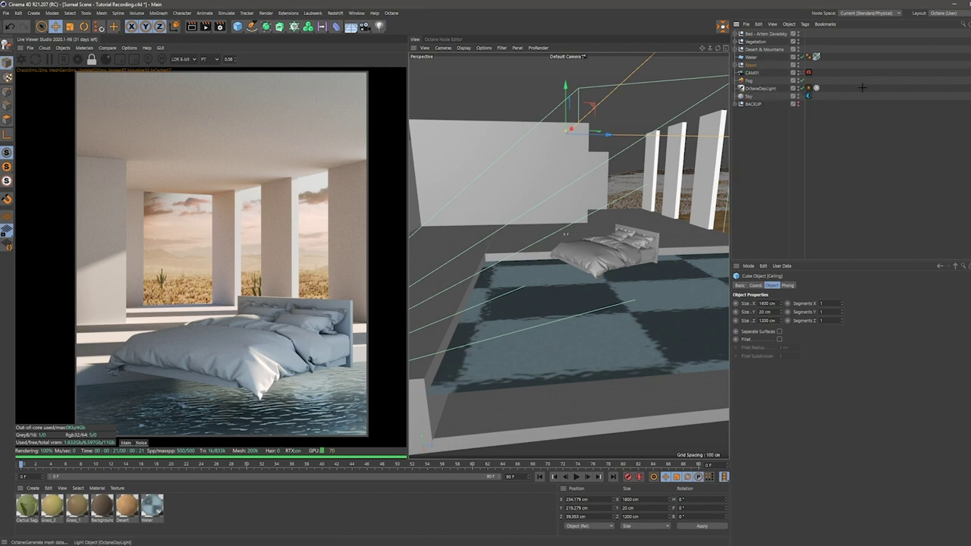
pyautogui.click(862, 89)
# Add a Landscape object beside the bed in front of the camera and stretch its width to about 1499 cm.
pyautogui.scroll(-6, 590, 247)
pyautogui.moveTo(589, 247)
pyautogui.keyDown('alt'); pyautogui.mouseDown()
pyautogui.moveTo(577, 258)
pyautogui.moveTo(586, 272)
pyautogui.moveTo(584, 250)
pyautogui.mouseUp(); pyautogui.keyUp('alt')
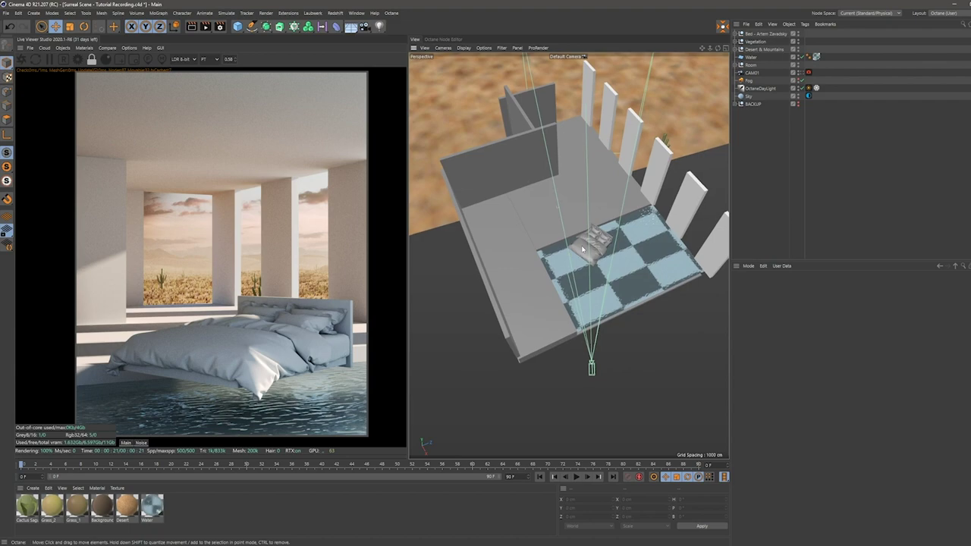
pyautogui.click(240, 26)
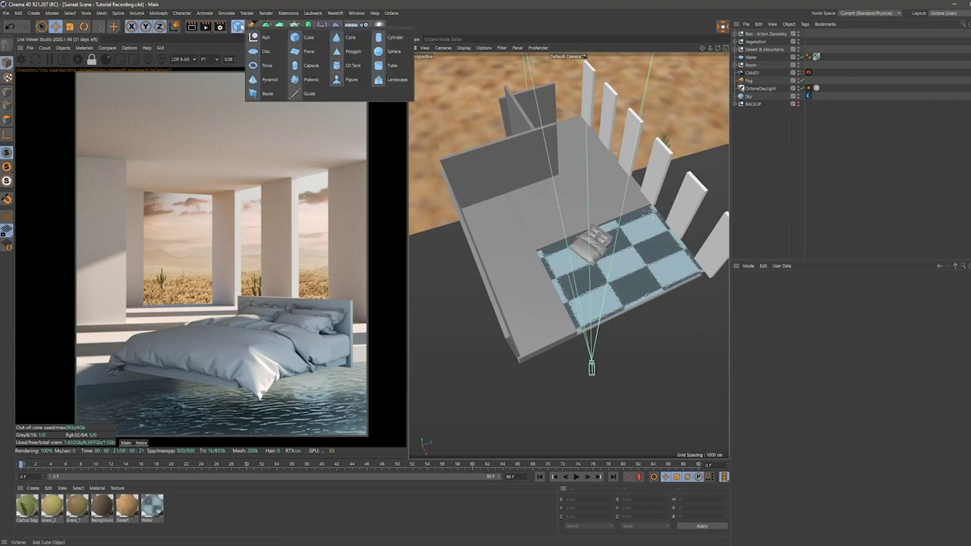
pyautogui.click(393, 73)
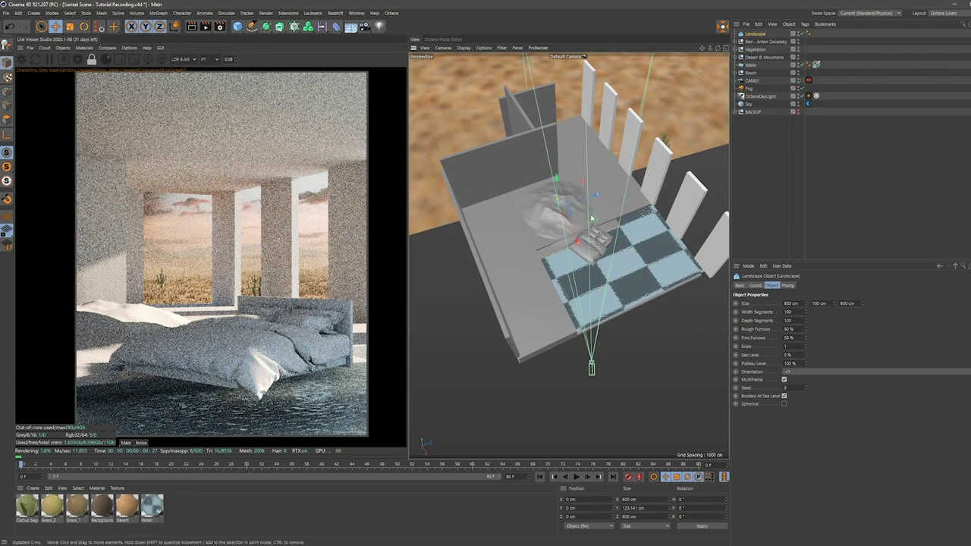
pyautogui.moveTo(579, 226); pyautogui.dragTo(569, 347)
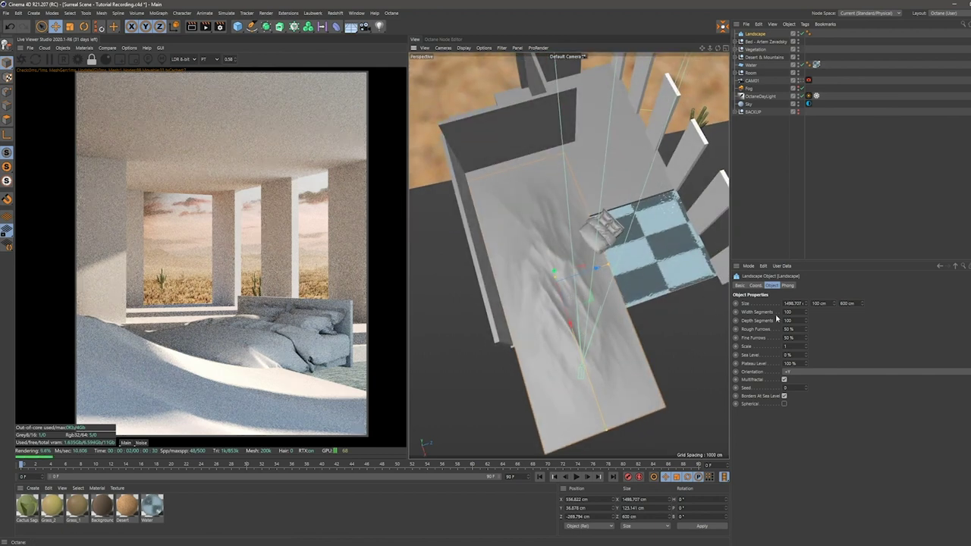
# Set the landscape's width and depth segments to 300 each.
pyautogui.write('300')
pyautogui.press('Tab')
pyautogui.write('300')
pyautogui.press('Return')
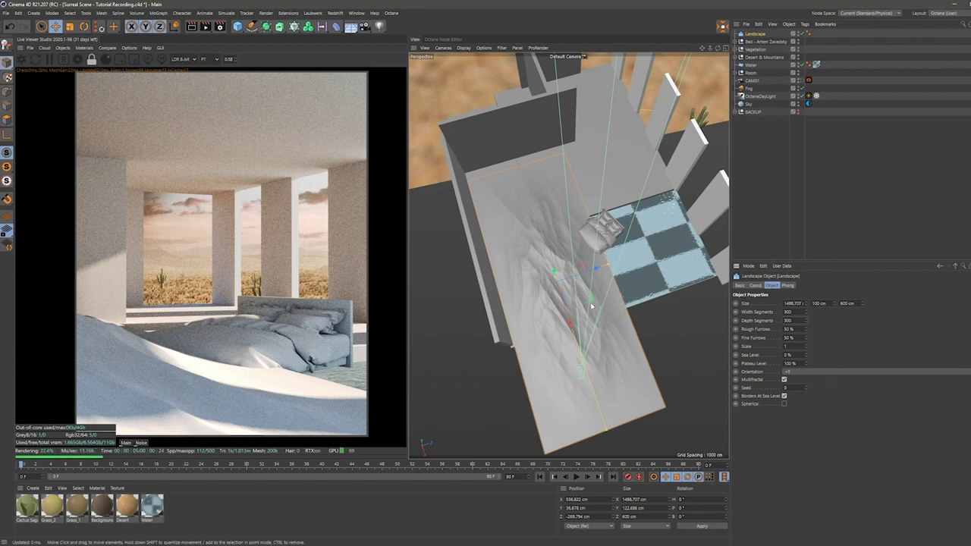
# Add a Displacer deformer as a child of the Landscape and give it a Noise shader.
pyautogui.scroll(5, 591, 305)
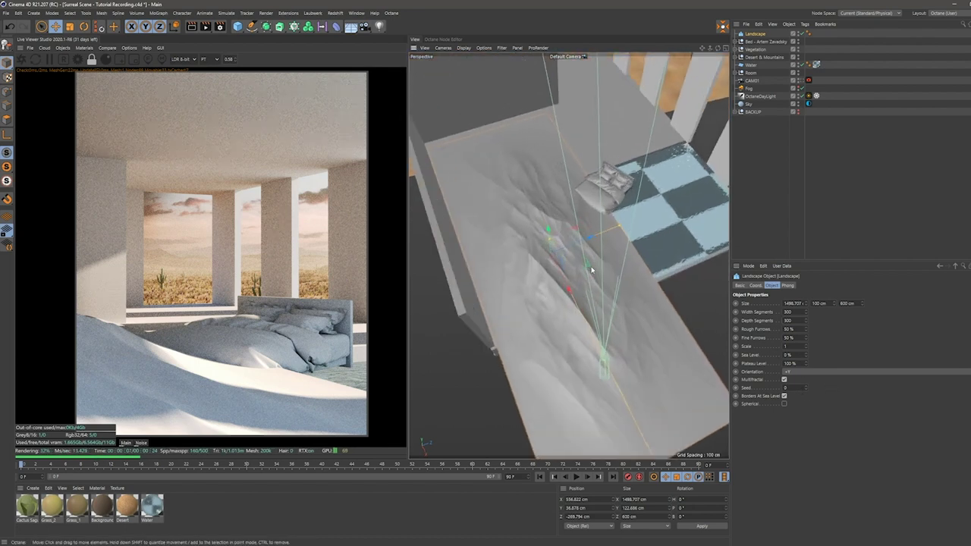
pyautogui.moveTo(336, 28); pyautogui.dragTo(371, 117)
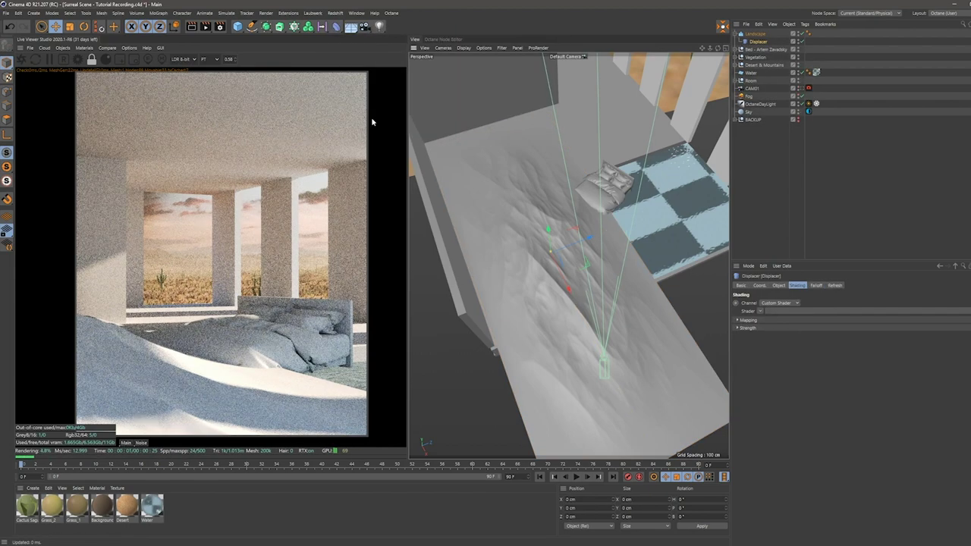
pyautogui.click(781, 285)
pyautogui.click(799, 285)
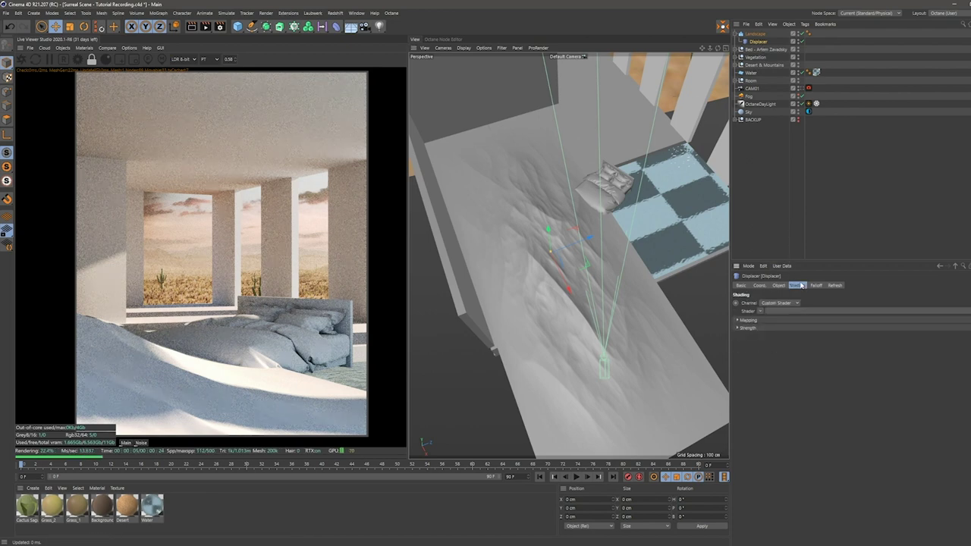
pyautogui.click(762, 310)
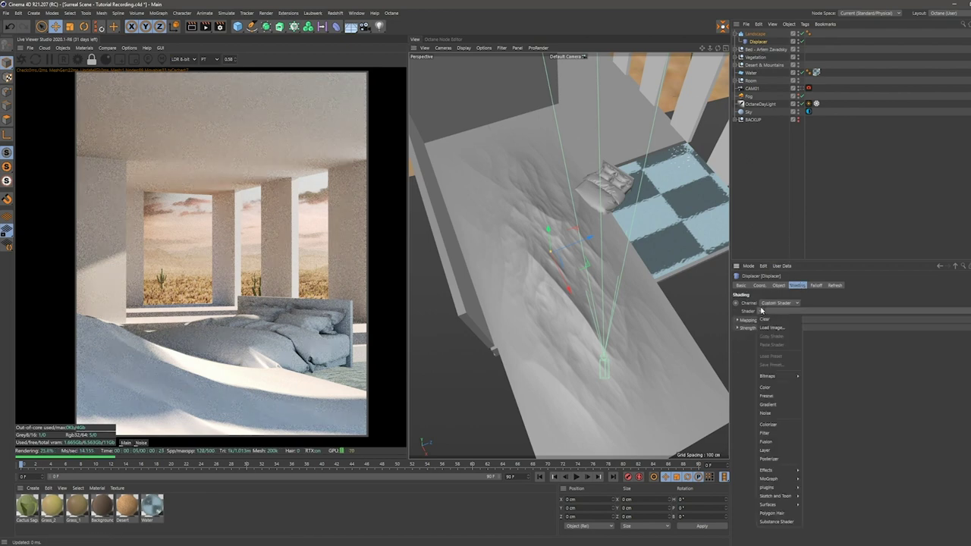
pyautogui.click(765, 413)
pyautogui.scroll(5, 523, 269)
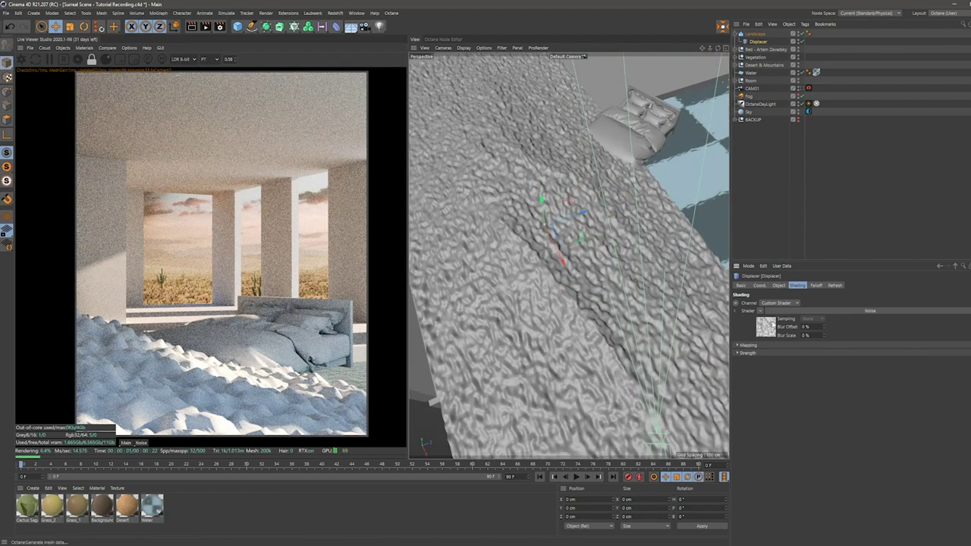
# Change the displacer's noise type to Voronoi 3 and set its global scale to 80%.
pyautogui.click(767, 326)
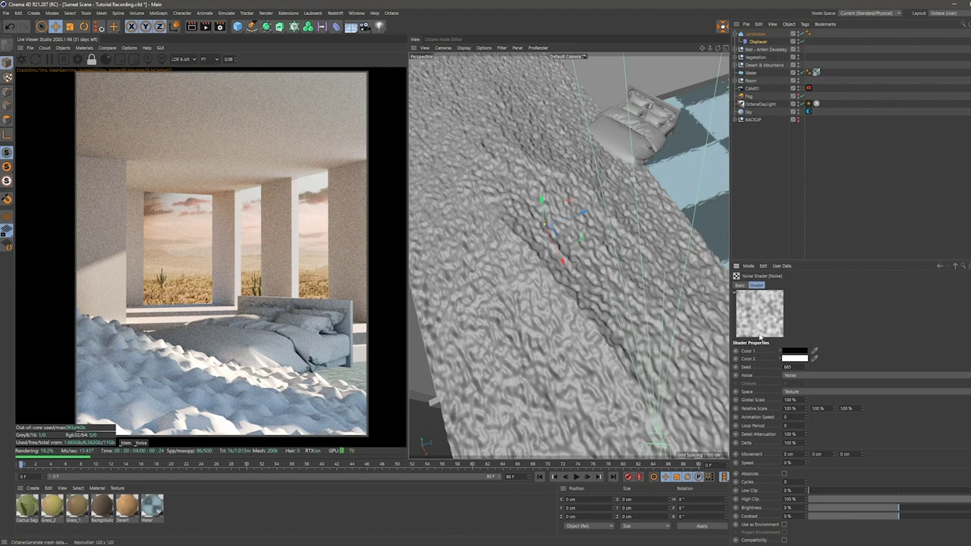
pyautogui.click(805, 376)
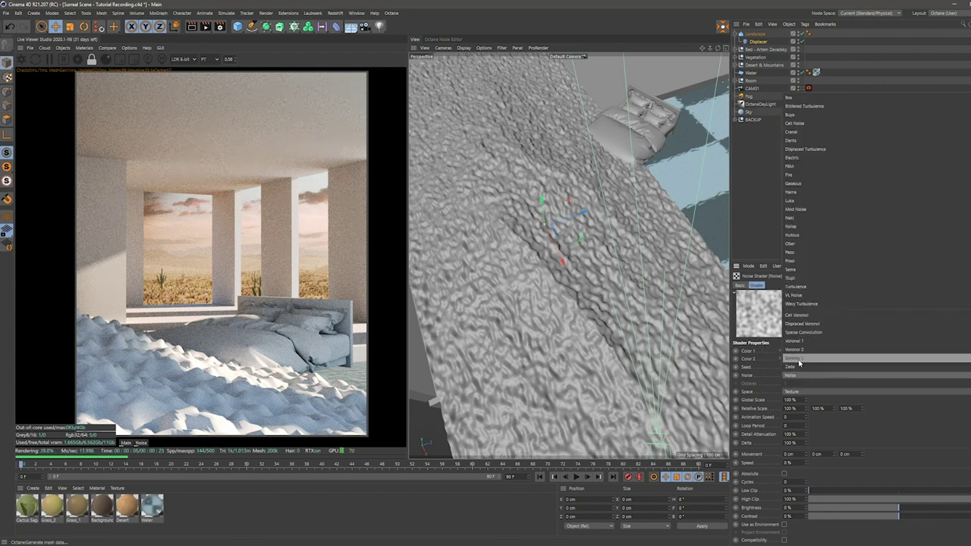
pyautogui.click(796, 361)
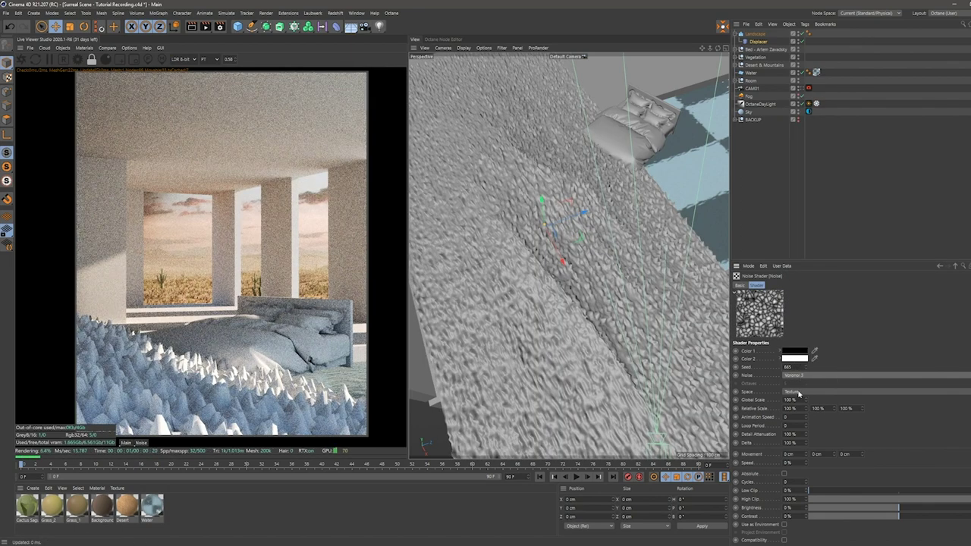
pyautogui.moveTo(798, 400); pyautogui.dragTo(752, 393)
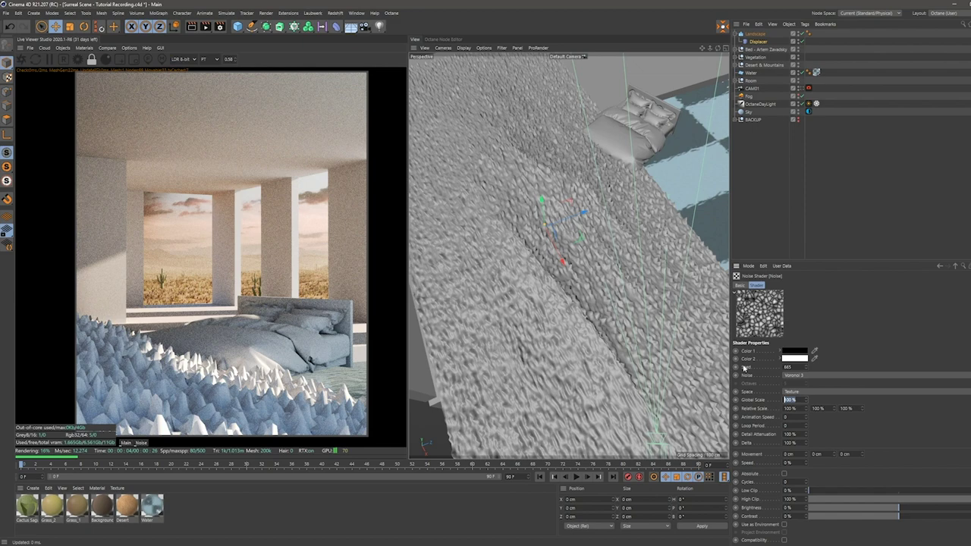
pyautogui.write('80')
pyautogui.press('Return')
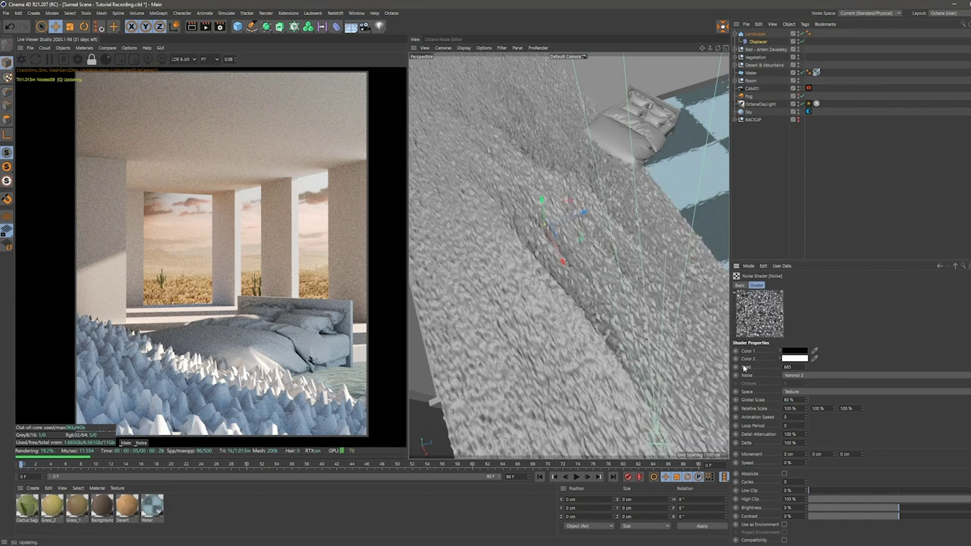
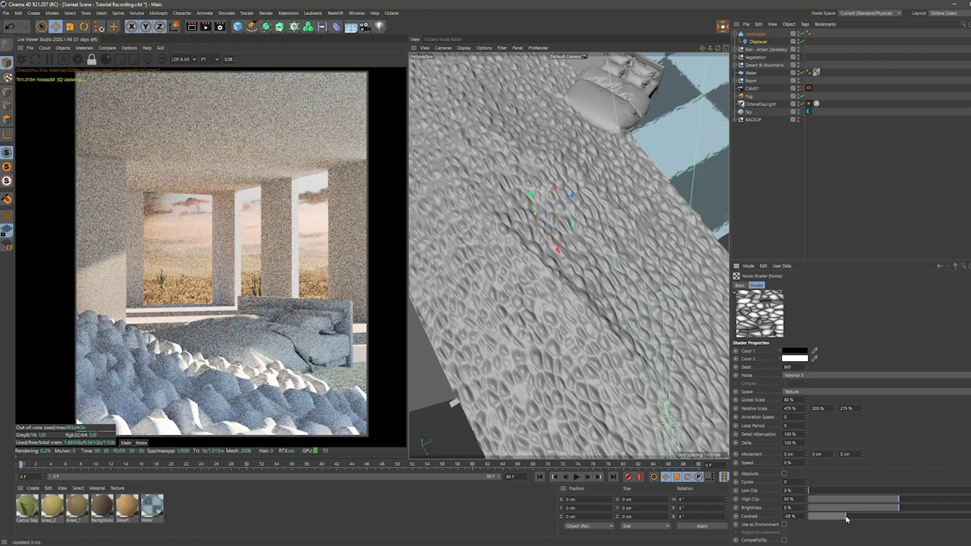
# Lower the displacer noise's contrast to about -58% to soften the landscape's bumps.
pyautogui.moveTo(848, 520); pyautogui.dragTo(848, 519)
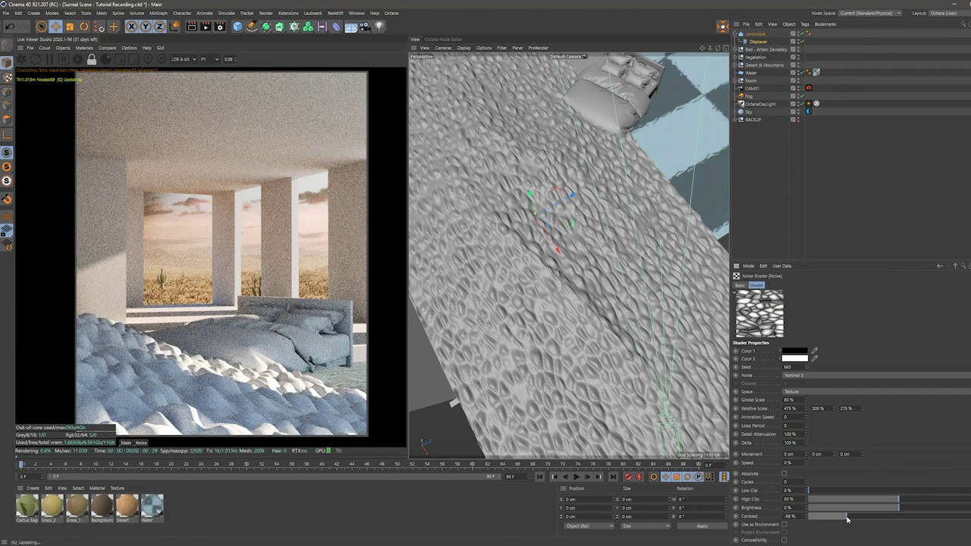
pyautogui.keyDown('alt'); pyautogui.moveTo(582, 351); pyautogui.dragTo(551, 313); pyautogui.keyUp('alt')
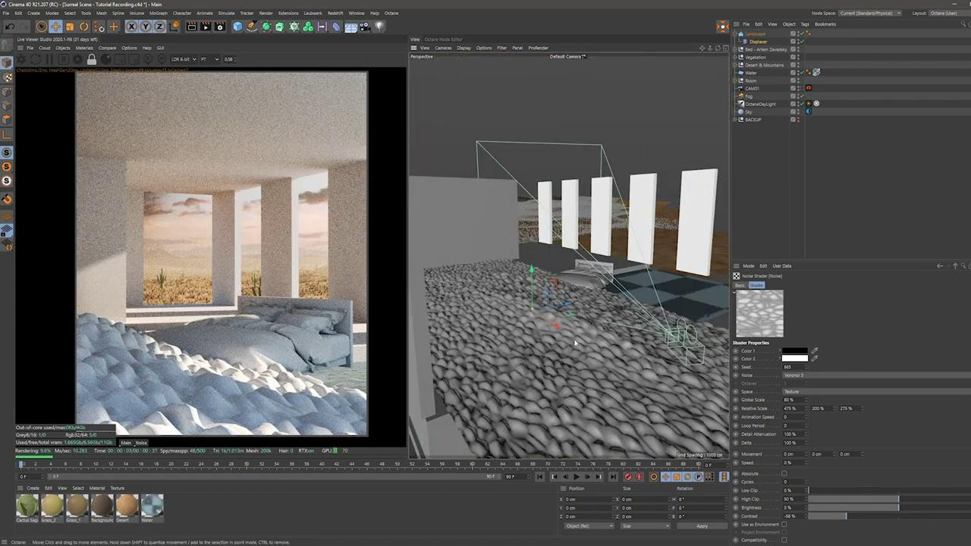
pyautogui.scroll(2, 574, 343)
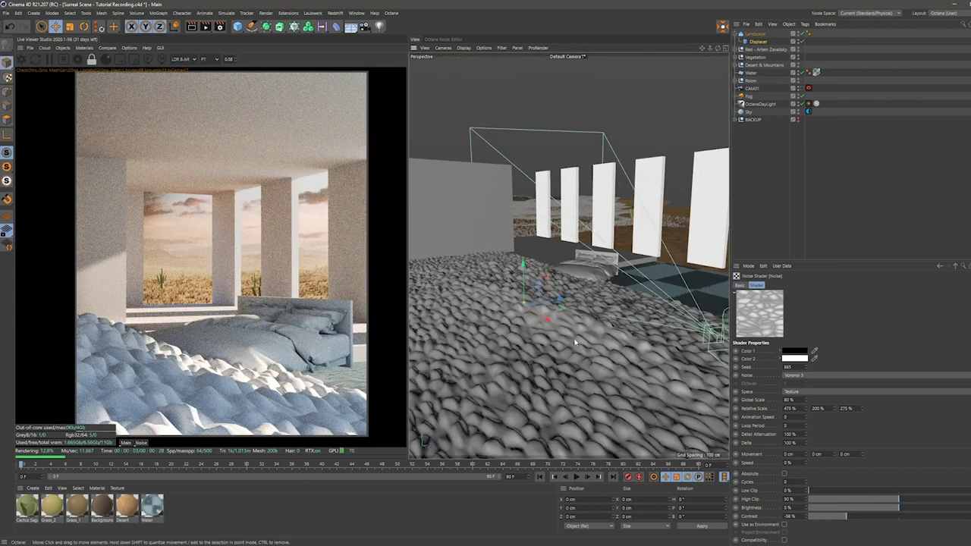
# Set the Displacer's height to 3 cm for a subtler surface relief.
pyautogui.click(755, 41)
pyautogui.click(780, 286)
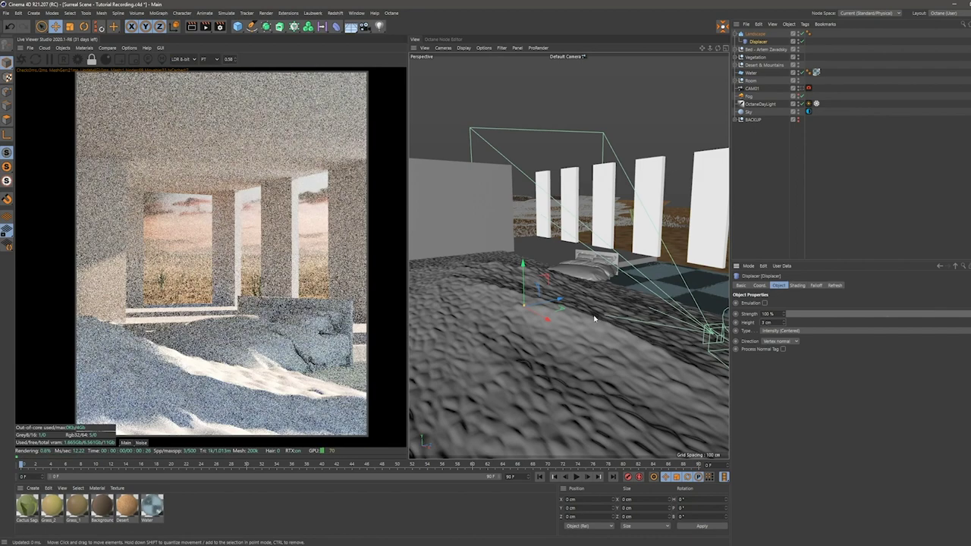
pyautogui.moveTo(584, 316)
pyautogui.keyDown('alt'); pyautogui.mouseDown()
pyautogui.moveTo(569, 350)
pyautogui.moveTo(583, 322)
pyautogui.mouseUp(); pyautogui.keyUp('alt')
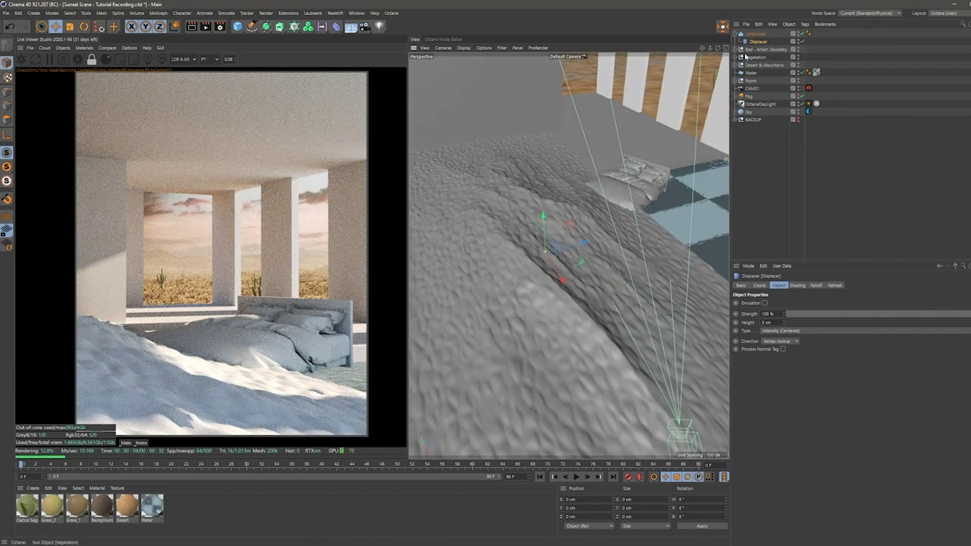
# Rotate the landscape to a heading of about 27° and reposition it in the foreground at about X 557, Y 6, Z -269 cm.
pyautogui.click(590, 206)
pyautogui.keyDown('alt'); pyautogui.moveTo(581, 226); pyautogui.dragTo(534, 227); pyautogui.keyUp('alt')
pyautogui.keyDown('alt'); pyautogui.moveTo(535, 227); pyautogui.dragTo(576, 258); pyautogui.keyUp('alt')
pyautogui.press('r')
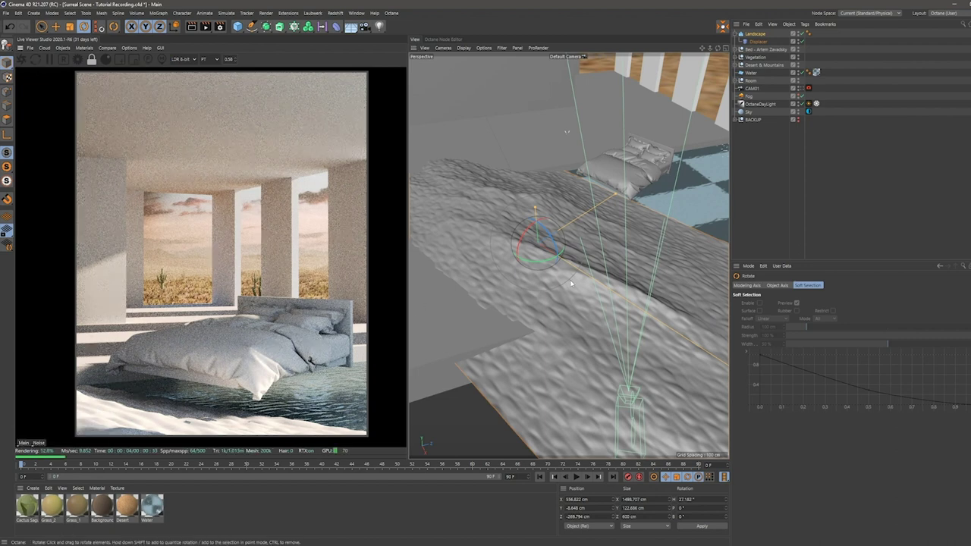
pyautogui.keyDown('alt'); pyautogui.moveTo(593, 284); pyautogui.dragTo(548, 277); pyautogui.keyUp('alt')
pyautogui.press('e')
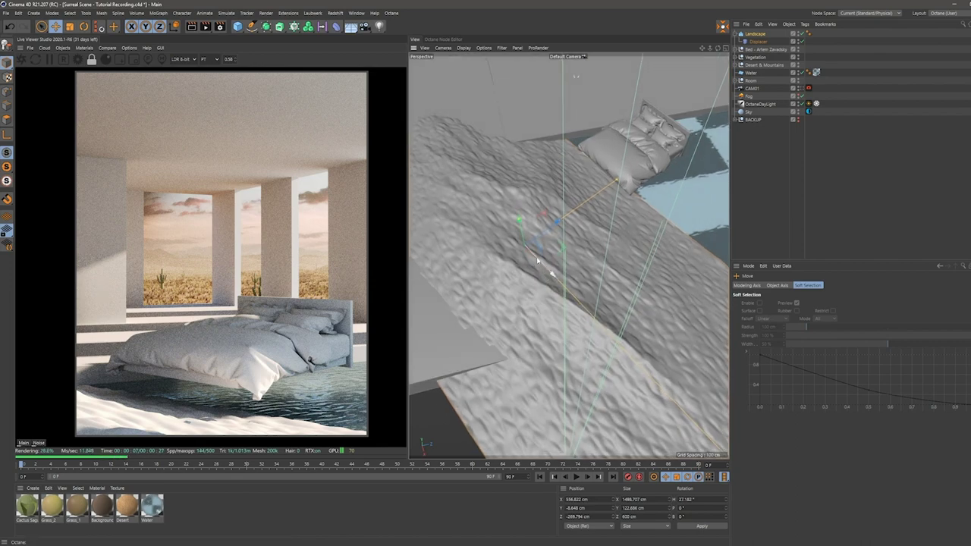
pyautogui.keyDown('alt'); pyautogui.moveTo(497, 261); pyautogui.dragTo(521, 230); pyautogui.keyUp('alt')
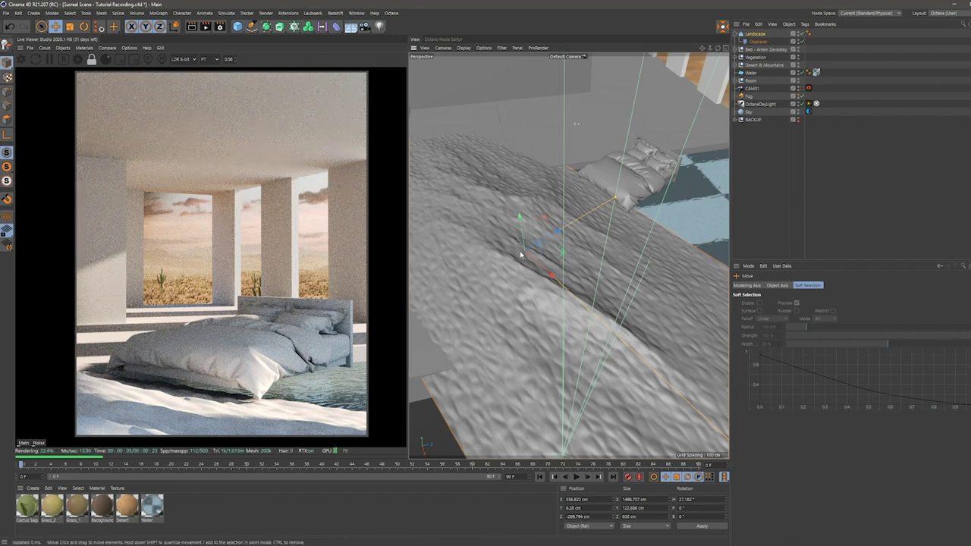
pyautogui.keyDown('alt'); pyautogui.moveTo(556, 269); pyautogui.dragTo(540, 281); pyautogui.keyUp('alt')
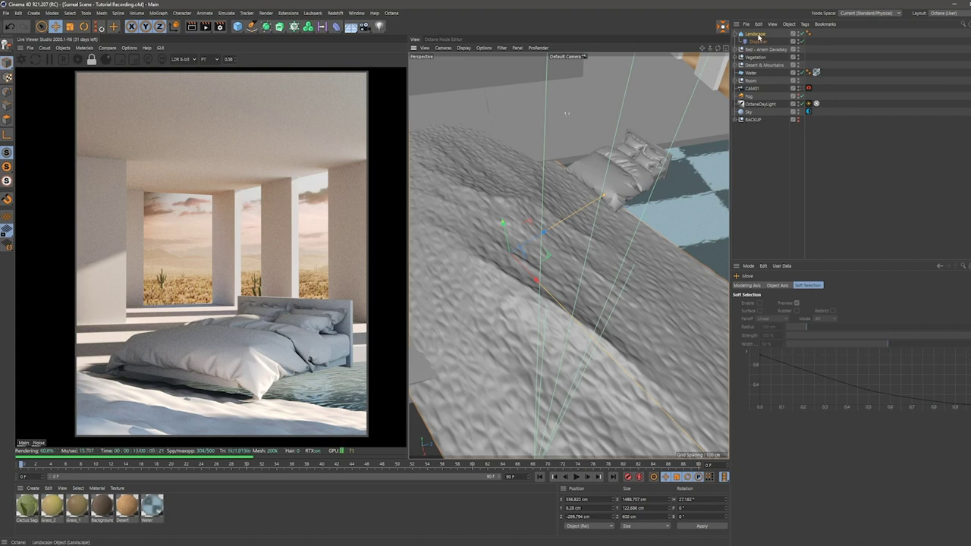
# Duplicate the landscape with its Displacer and move the copy to about X -224, Z -288 cm.
pyautogui.keyDown('ctrl'); pyautogui.moveTo(754, 34); pyautogui.dragTo(752, 32); pyautogui.keyUp('ctrl')
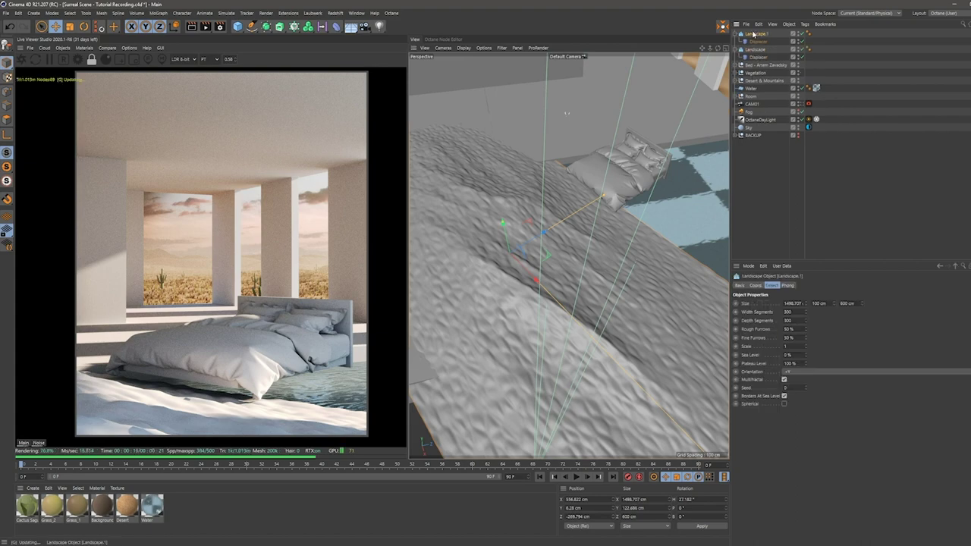
pyautogui.keyDown('alt'); pyautogui.moveTo(578, 138); pyautogui.dragTo(570, 235); pyautogui.keyUp('alt')
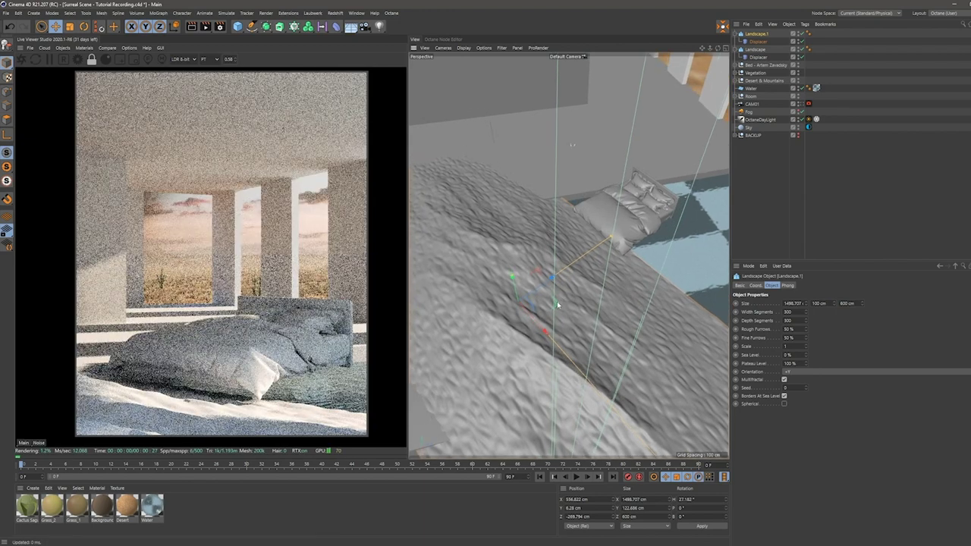
pyautogui.moveTo(557, 277); pyautogui.dragTo(514, 121)
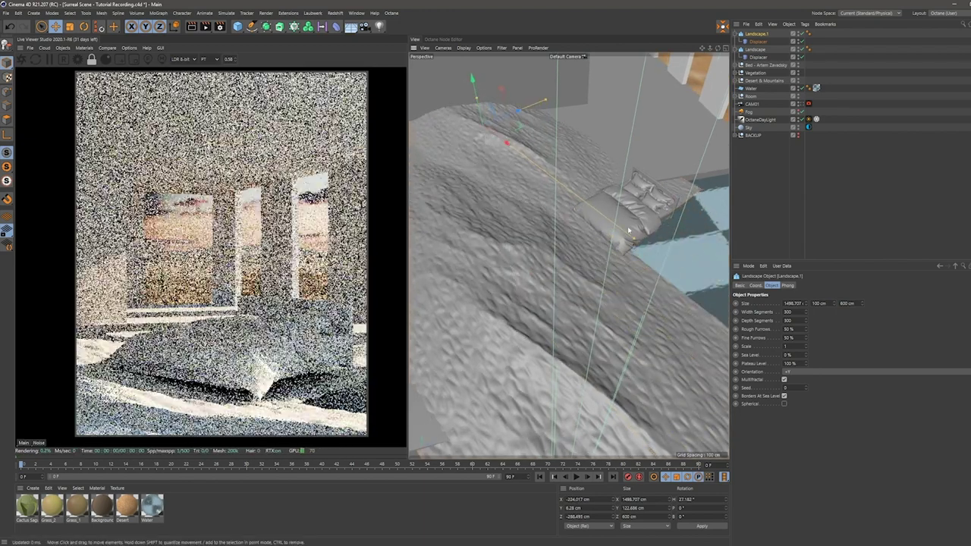
# Set the duplicated landscape's seed to 4 to give it a different shape.
pyautogui.click(806, 387)
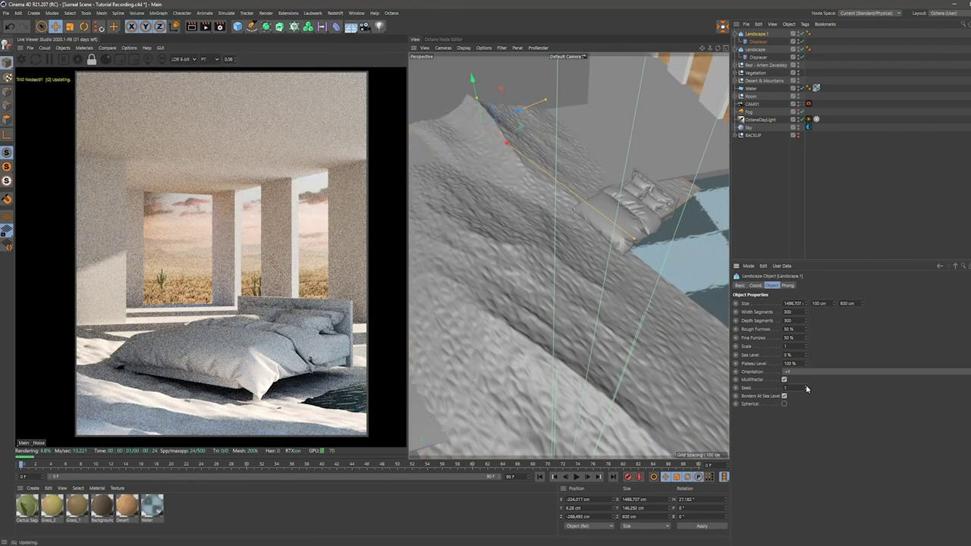
pyautogui.click(806, 387)
pyautogui.click(806, 388)
pyautogui.click(806, 387)
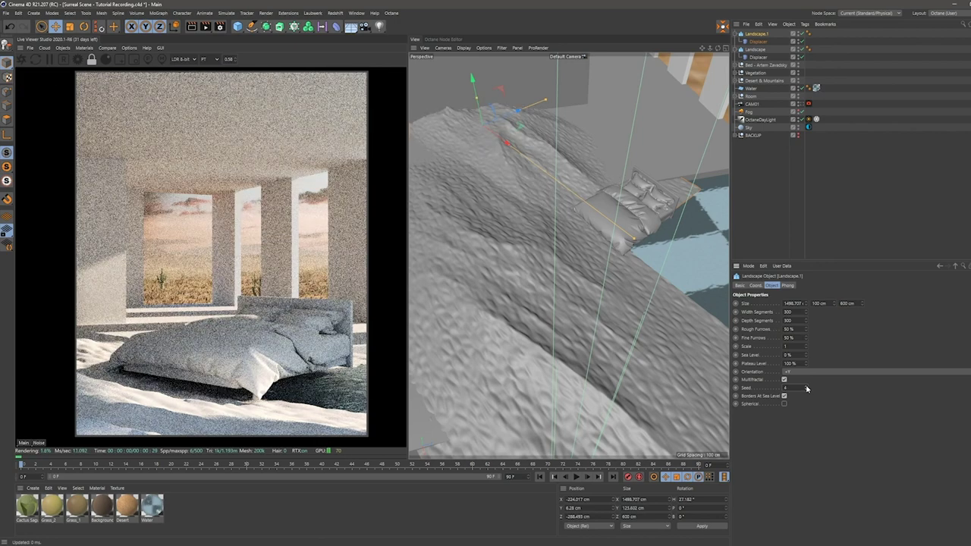
# Rotate the duplicated landscape to a heading of about 108° and move it beside the bed to about X 13, Z -326 cm.
pyautogui.keyDown('alt'); pyautogui.moveTo(511, 139); pyautogui.dragTo(527, 170); pyautogui.keyUp('alt')
pyautogui.press('r')
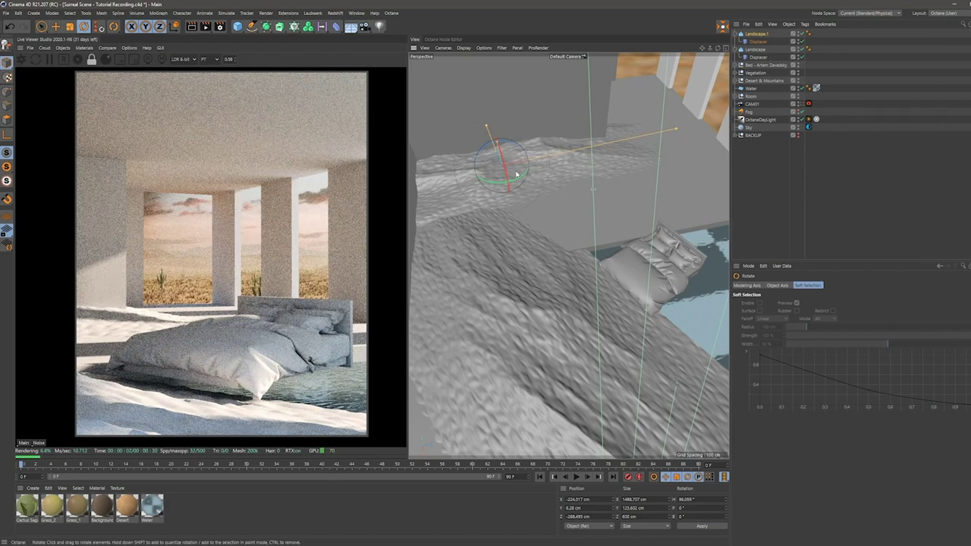
pyautogui.moveTo(517, 175); pyautogui.dragTo(527, 182)
pyautogui.press('e')
pyautogui.moveTo(515, 150); pyautogui.dragTo(512, 188)
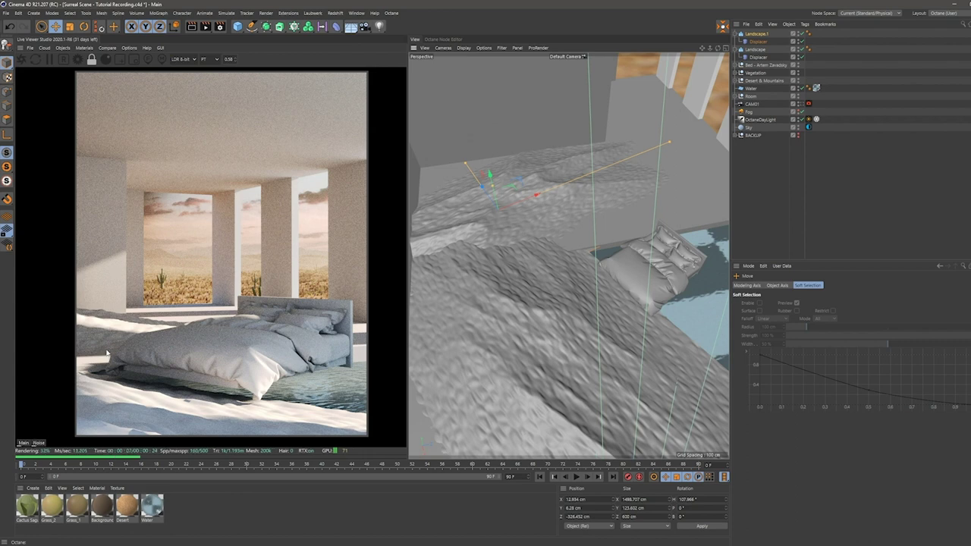
# Rename the original landscape as Snow 1 and its duplicate as Snow 2.
pyautogui.click(780, 178)
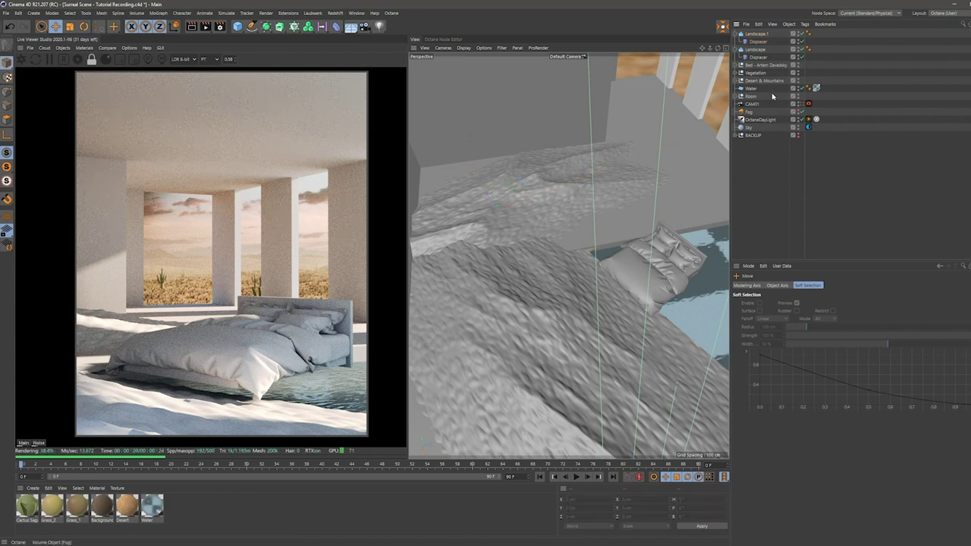
pyautogui.click(752, 50)
pyautogui.write('Snow')
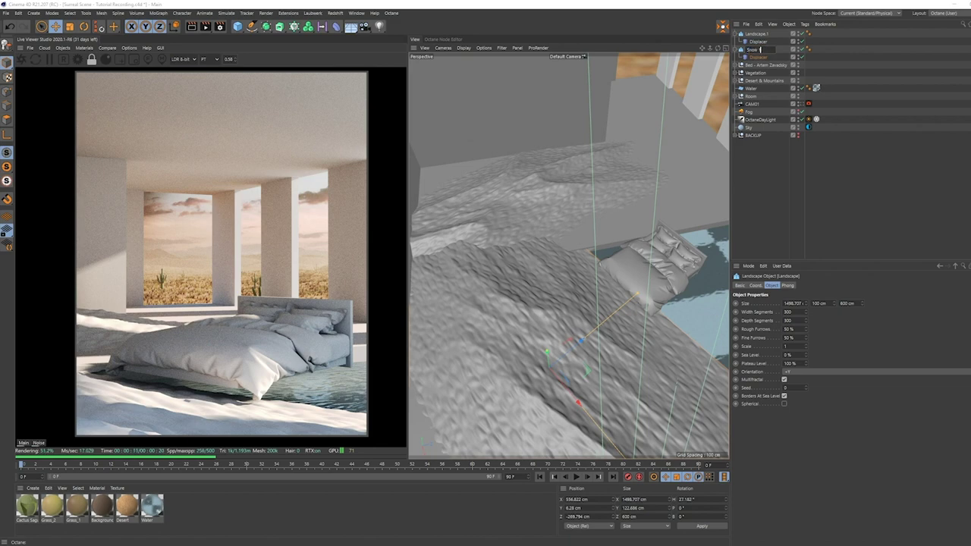
pyautogui.write(' 1')
pyautogui.press('Return')
pyautogui.doubleClick(757, 35)
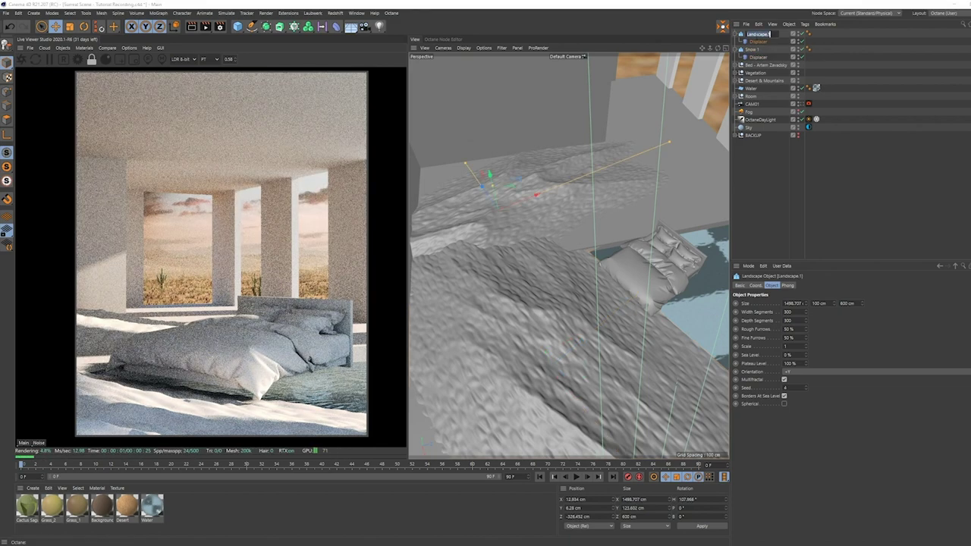
pyautogui.write('Snow 2')
pyautogui.press('Return')
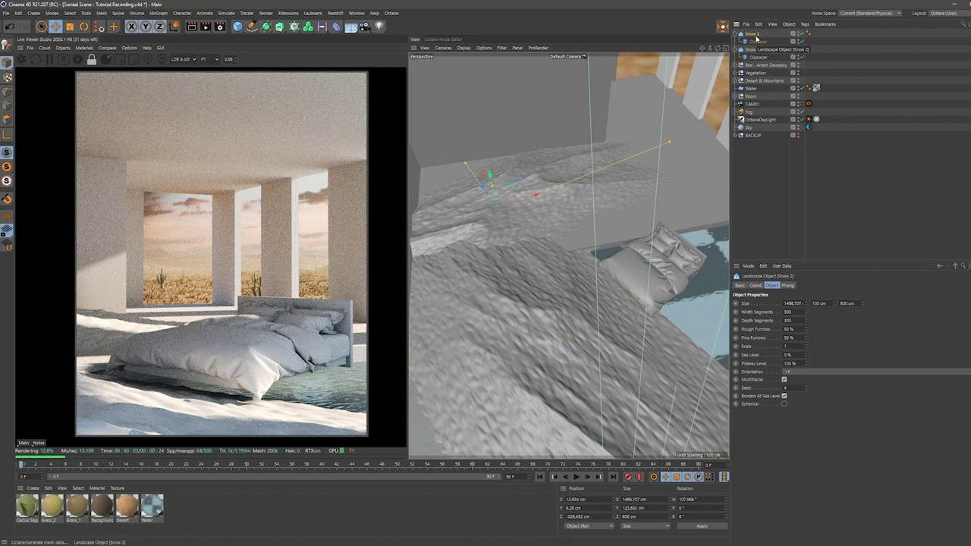
pyautogui.click(797, 149)
# Add a cube to the scene and set its Y size to 5 cm.
pyautogui.keyDown('alt'); pyautogui.moveTo(719, 179); pyautogui.dragTo(587, 201); pyautogui.keyUp('alt')
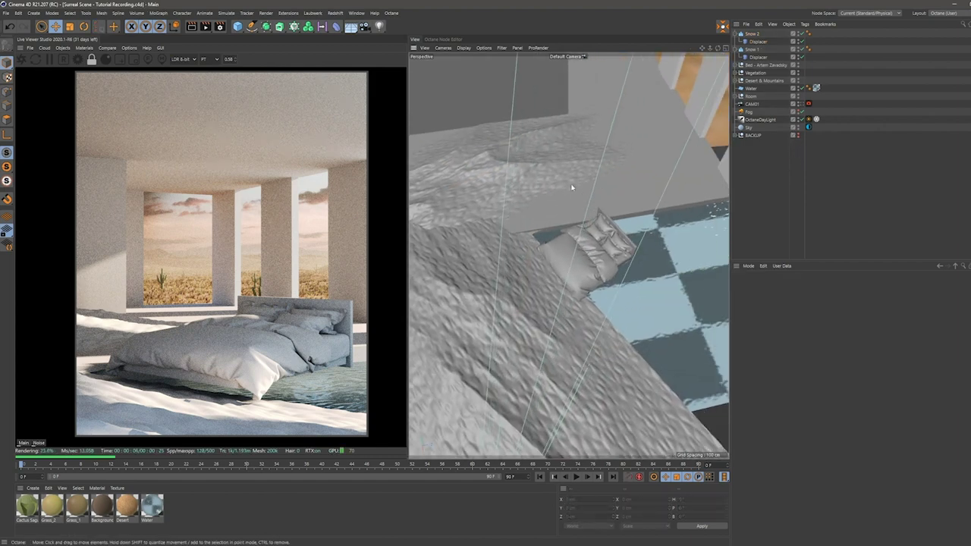
pyautogui.moveTo(237, 31); pyautogui.dragTo(303, 38)
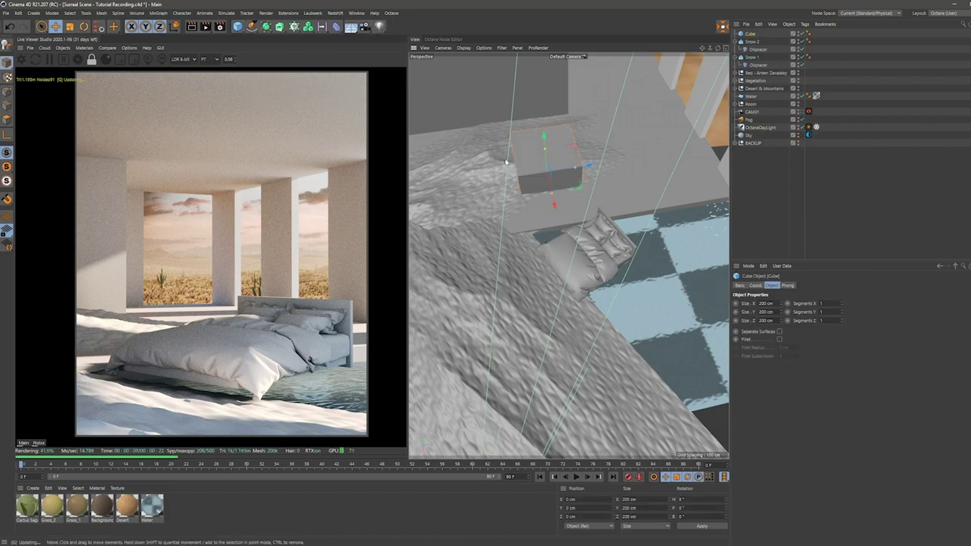
pyautogui.moveTo(567, 191)
pyautogui.keyDown('alt'); pyautogui.mouseDown()
pyautogui.moveTo(544, 179)
pyautogui.moveTo(525, 217)
pyautogui.moveTo(553, 181)
pyautogui.moveTo(551, 195)
pyautogui.mouseUp(); pyautogui.keyUp('alt')
pyautogui.doubleClick(763, 311)
pyautogui.write('5')
pyautogui.press('Return')
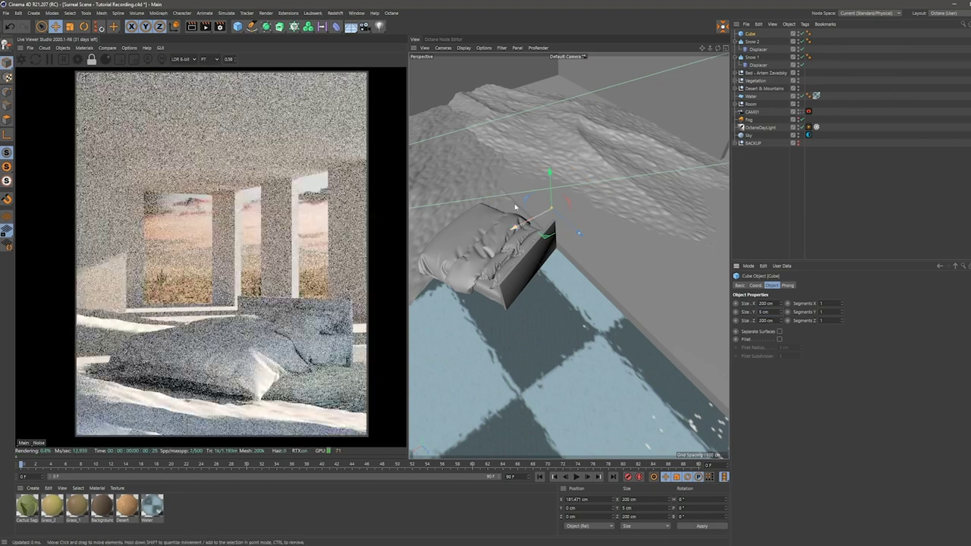
# Raise the cube to the ledge behind the bed and set its X size to 20 cm.
pyautogui.moveTo(549, 172); pyautogui.dragTo(549, 162)
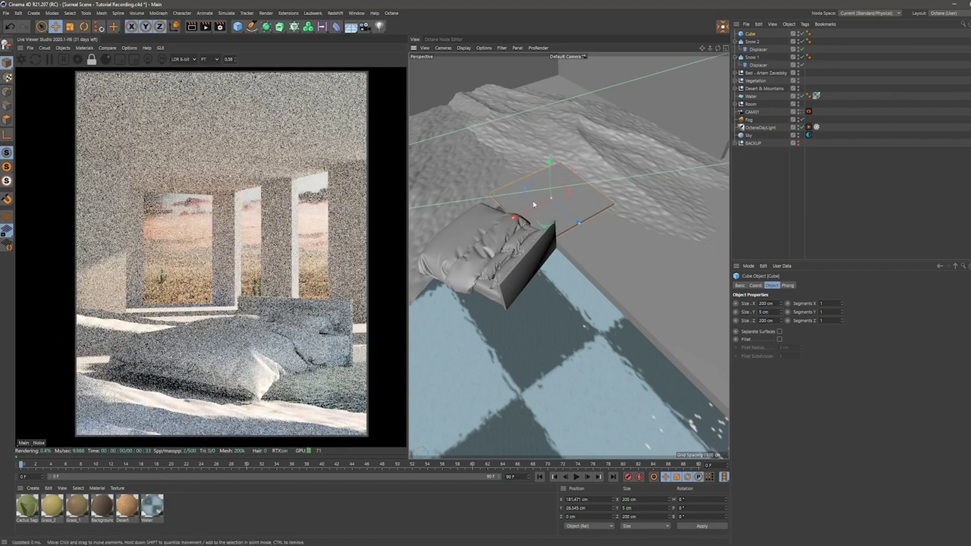
pyautogui.scroll(3, 534, 204)
pyautogui.moveTo(518, 220); pyautogui.dragTo(538, 217)
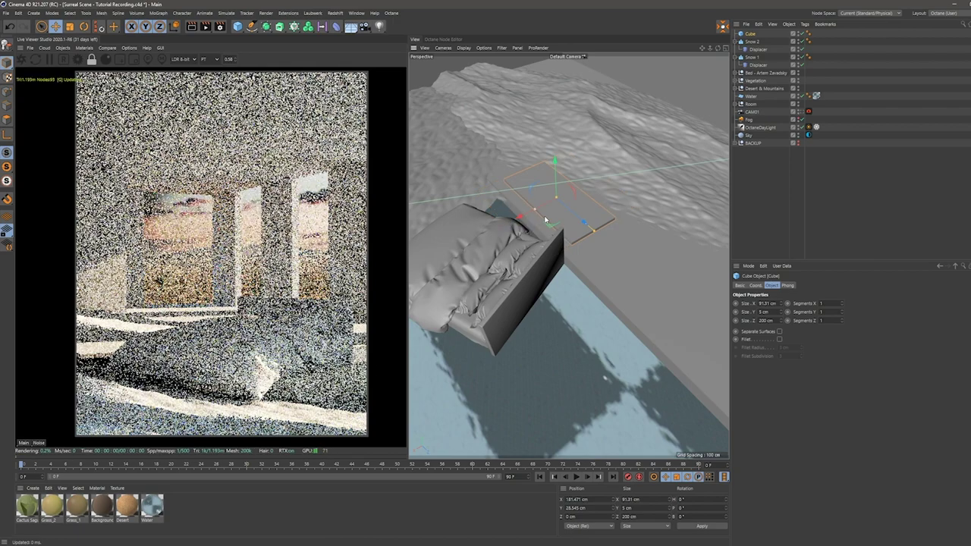
pyautogui.write('20')
# Stretch the cube along the pool edge to a Z size of about 1149 cm, ending at the side wall.
pyautogui.keyDown('alt'); pyautogui.moveTo(611, 232); pyautogui.dragTo(675, 245); pyautogui.keyUp('alt')
pyautogui.scroll(-4, 580, 235)
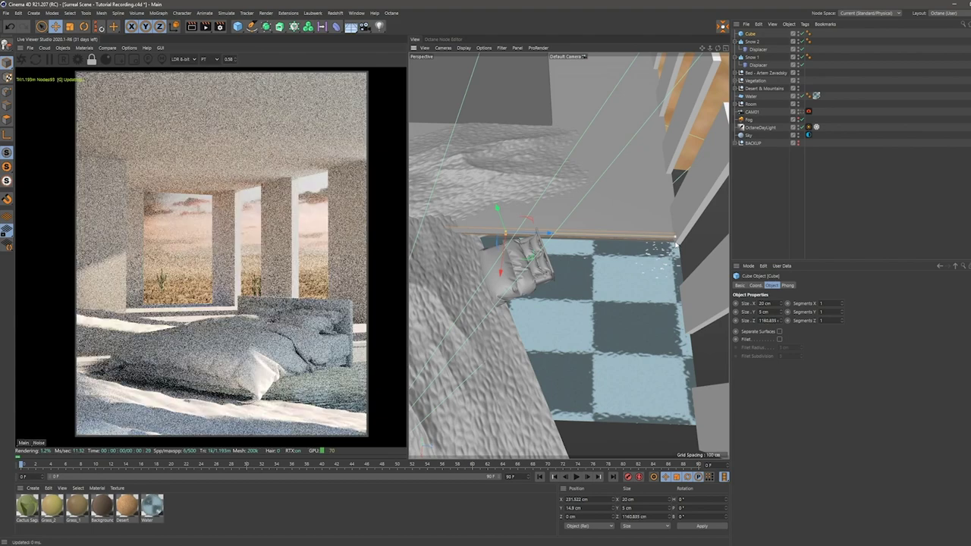
pyautogui.scroll(5, 676, 240)
pyautogui.scroll(3, 676, 238)
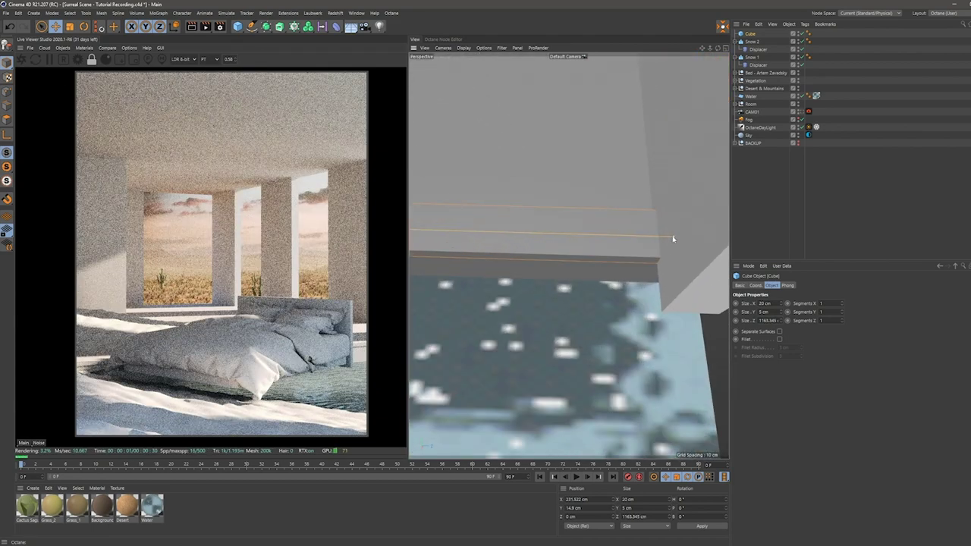
pyautogui.moveTo(655, 242); pyautogui.dragTo(657, 243)
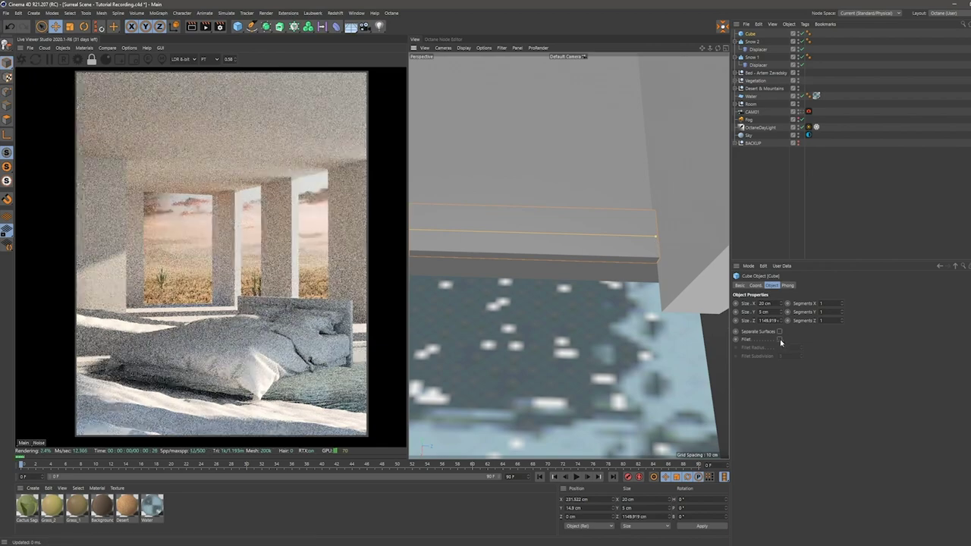
# Enable the cube's fillet and set the fillet radius to 1 cm.
pyautogui.click(779, 339)
pyautogui.moveTo(779, 347); pyautogui.dragTo(804, 355)
pyautogui.write('1')
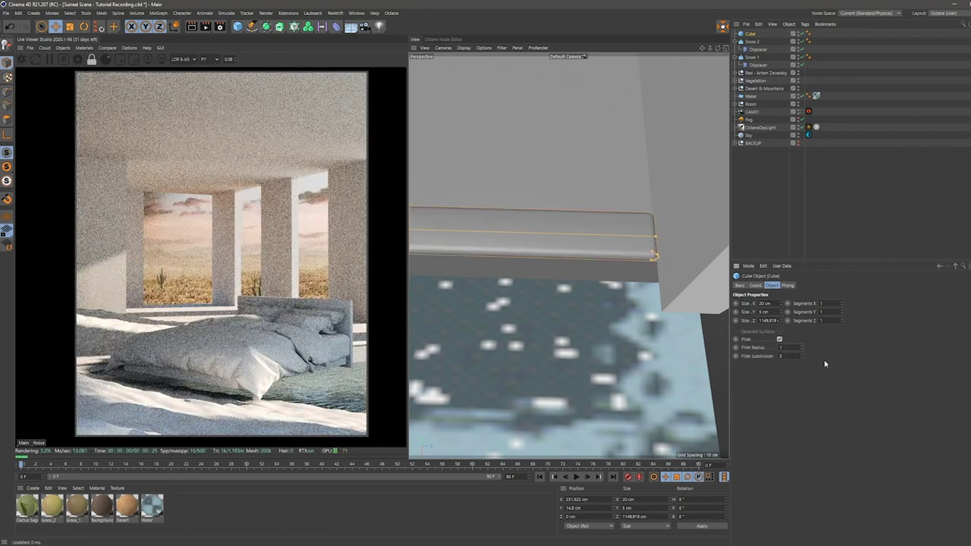
pyautogui.press('Return')
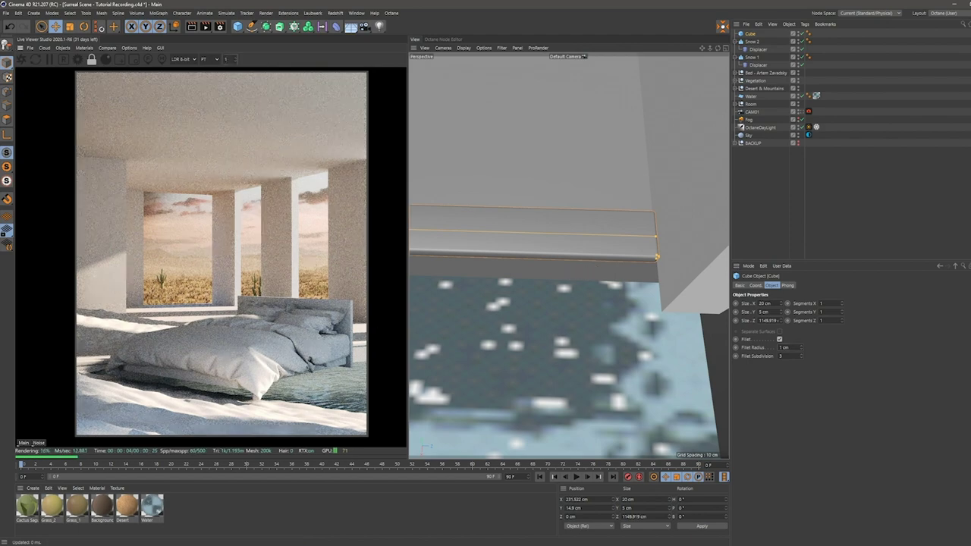
# Examine the bed, snow and water edge up close in the live render and restore the full-frame view.
pyautogui.scroll(5, 214, 245)
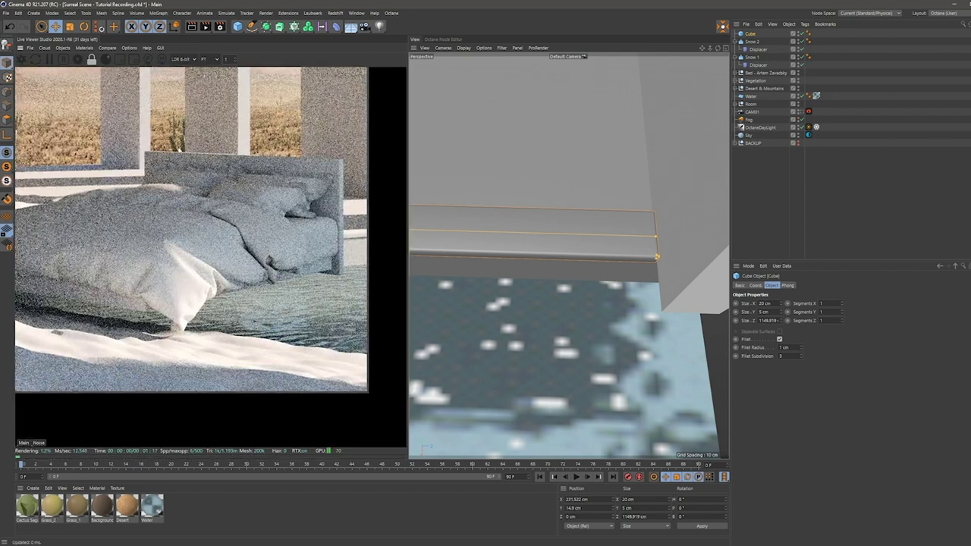
pyautogui.moveTo(320, 266); pyautogui.dragTo(683, 259)
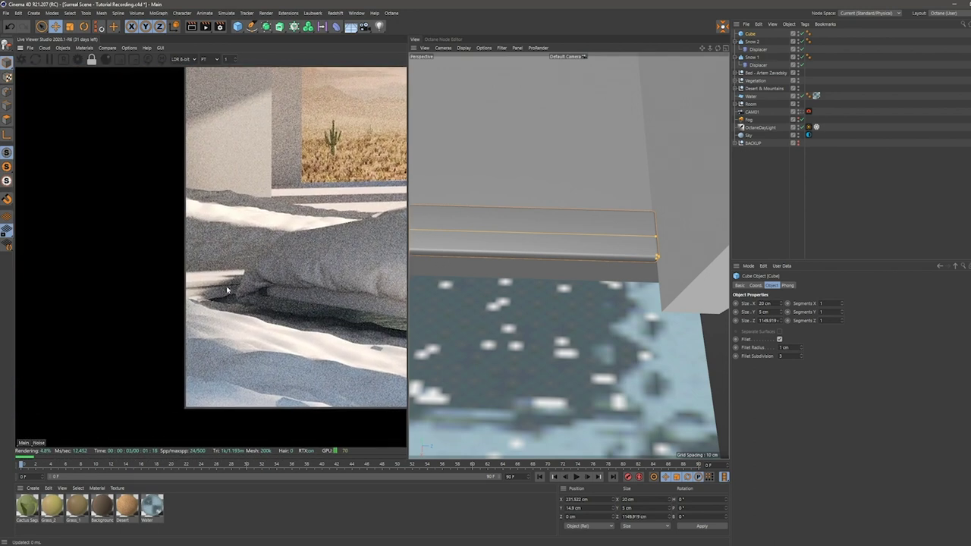
pyautogui.moveTo(254, 281); pyautogui.dragTo(4, 317)
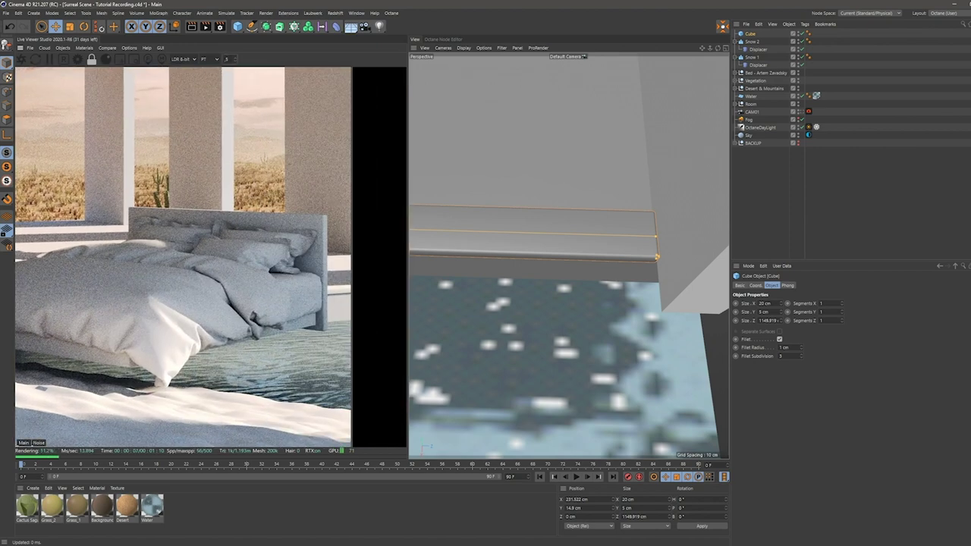
pyautogui.press('Return')
pyautogui.moveTo(140, 182); pyautogui.dragTo(285, 306)
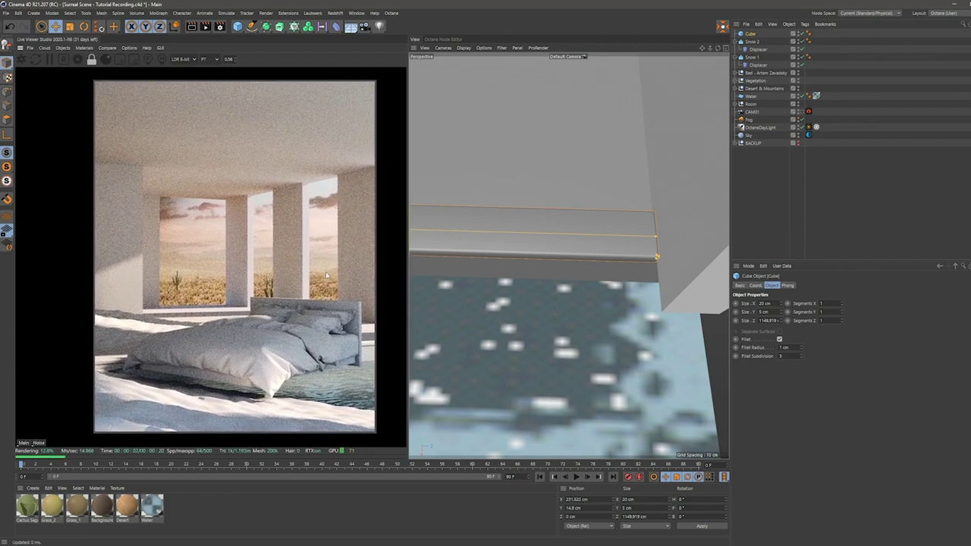
pyautogui.click(785, 181)
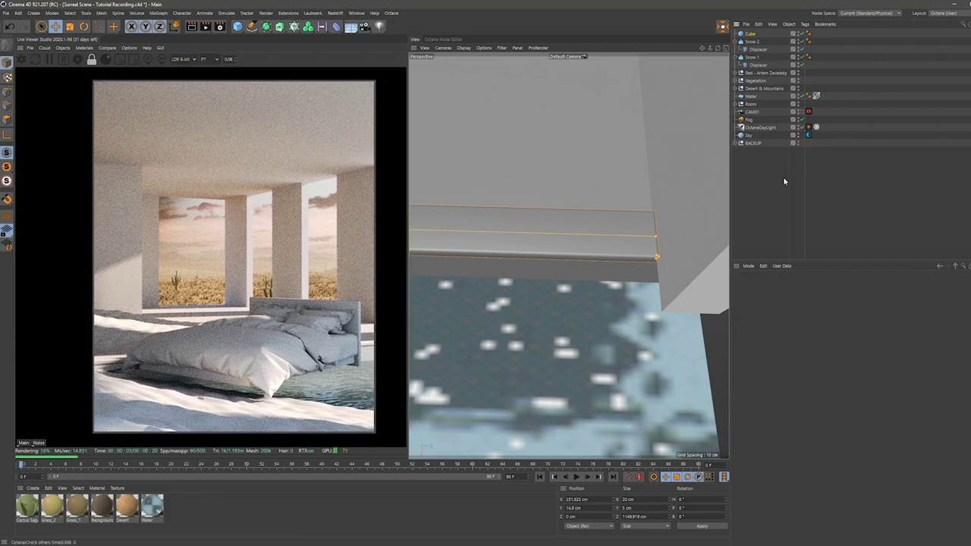
# Move the pool-edge trim cube into the Room group and collapse the group.
pyautogui.click(750, 34)
pyautogui.moveTo(751, 107); pyautogui.dragTo(754, 107)
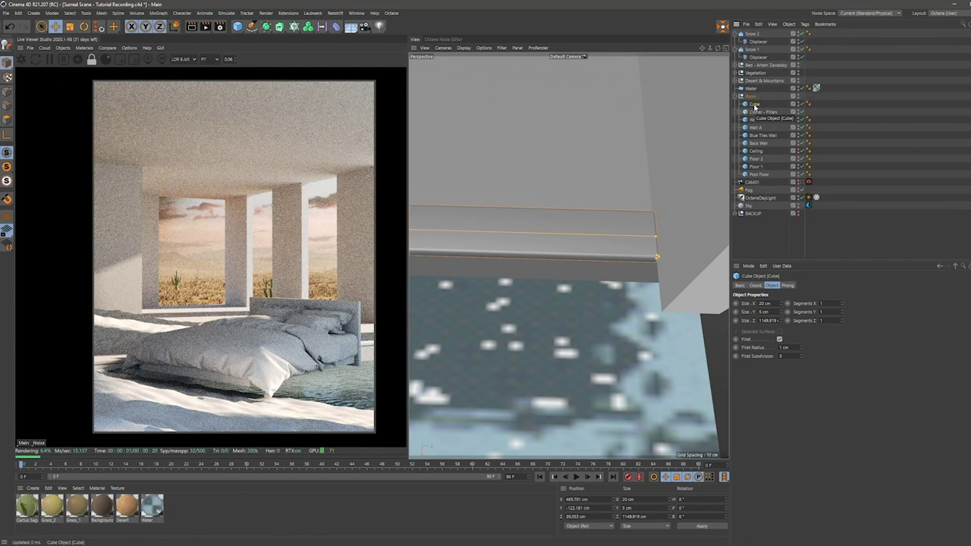
pyautogui.click(738, 96)
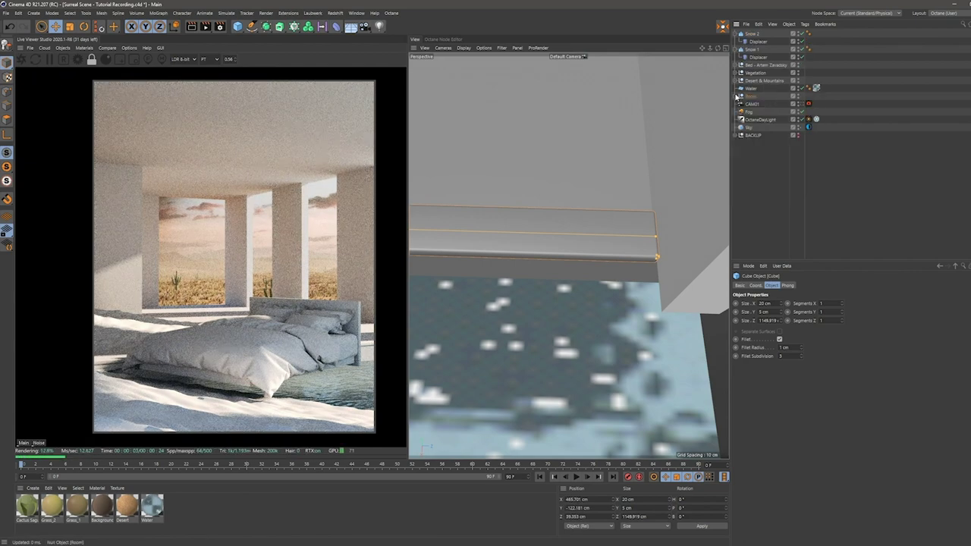
pyautogui.click(866, 142)
# Rotate the bed to a bank of about -13.5° and shift it to about X 361 cm, Z 41 cm.
pyautogui.keyDown('alt'); pyautogui.moveTo(556, 232); pyautogui.dragTo(592, 202); pyautogui.keyUp('alt')
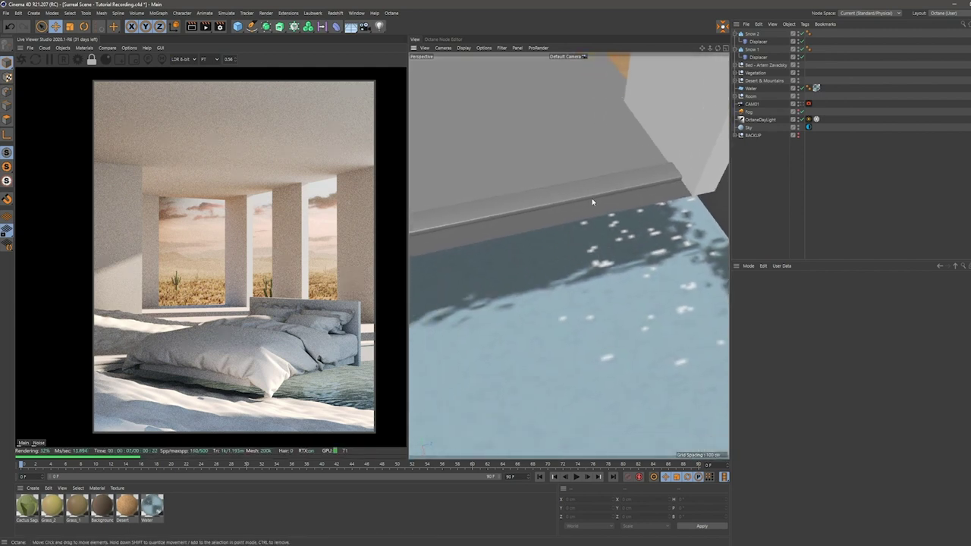
pyautogui.click(761, 66)
pyautogui.press('s')
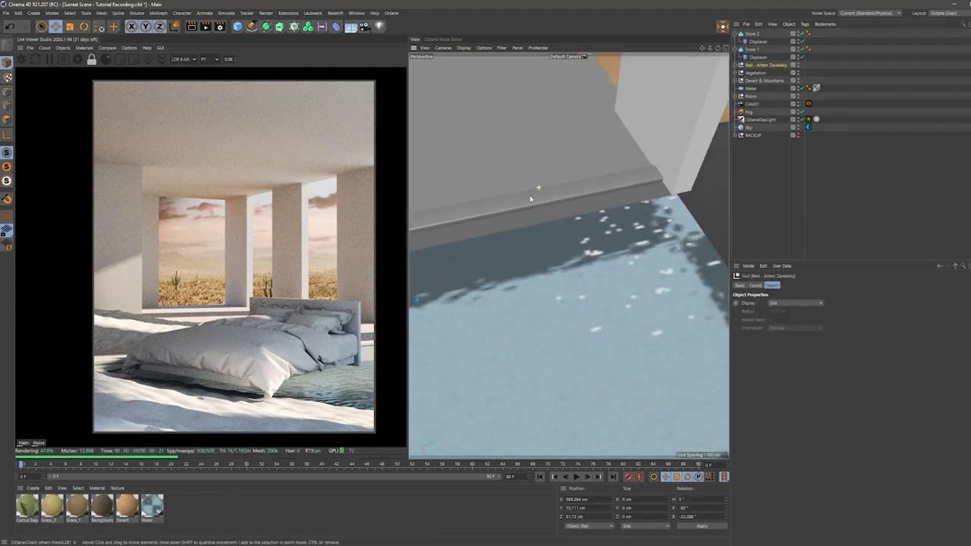
pyautogui.scroll(-4, 681, 179)
pyautogui.moveTo(549, 245)
pyautogui.keyDown('alt'); pyautogui.mouseDown()
pyautogui.moveTo(601, 229)
pyautogui.moveTo(544, 236)
pyautogui.mouseUp(); pyautogui.keyUp('alt')
pyautogui.press('r')
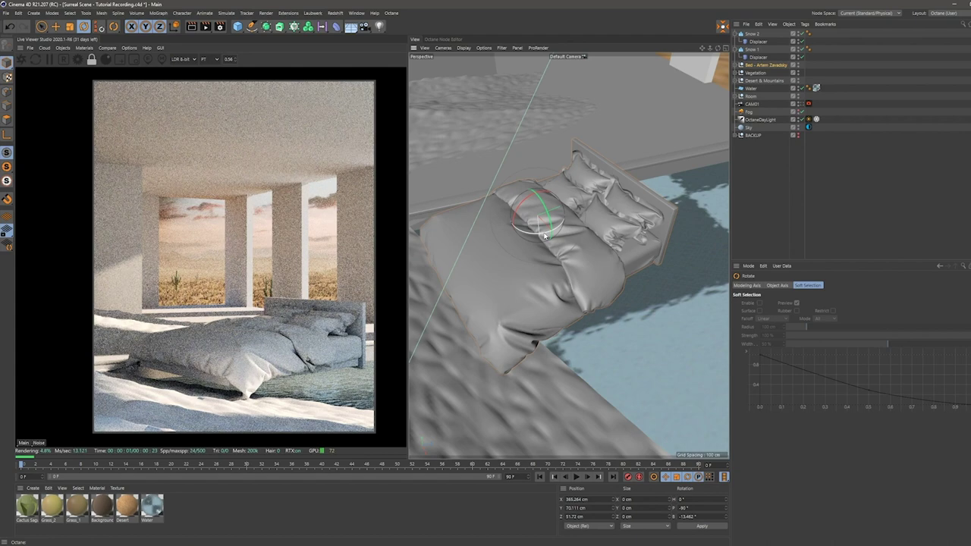
pyautogui.keyDown('alt'); pyautogui.moveTo(552, 236); pyautogui.dragTo(573, 223); pyautogui.keyUp('alt')
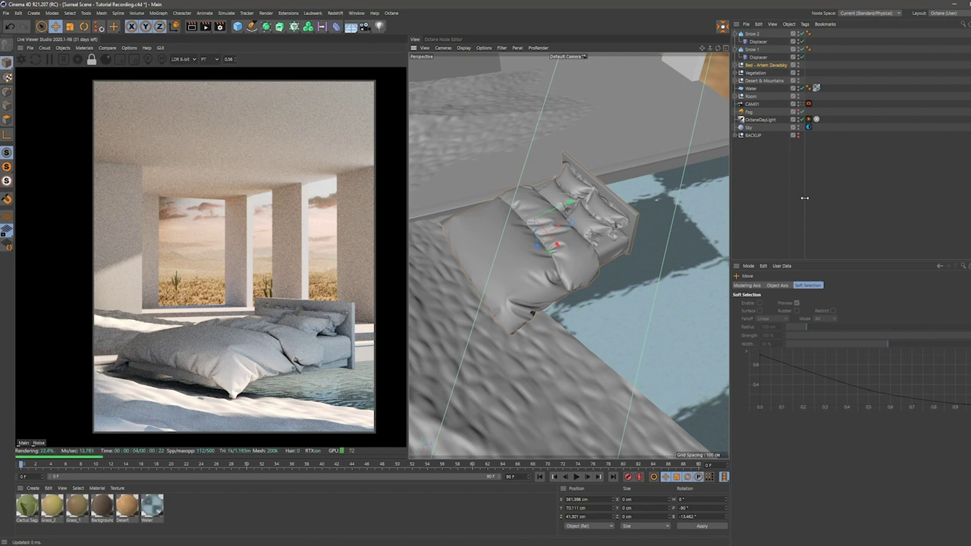
# Create an Octane Composite material and name it Snow.
pyautogui.click(84, 48)
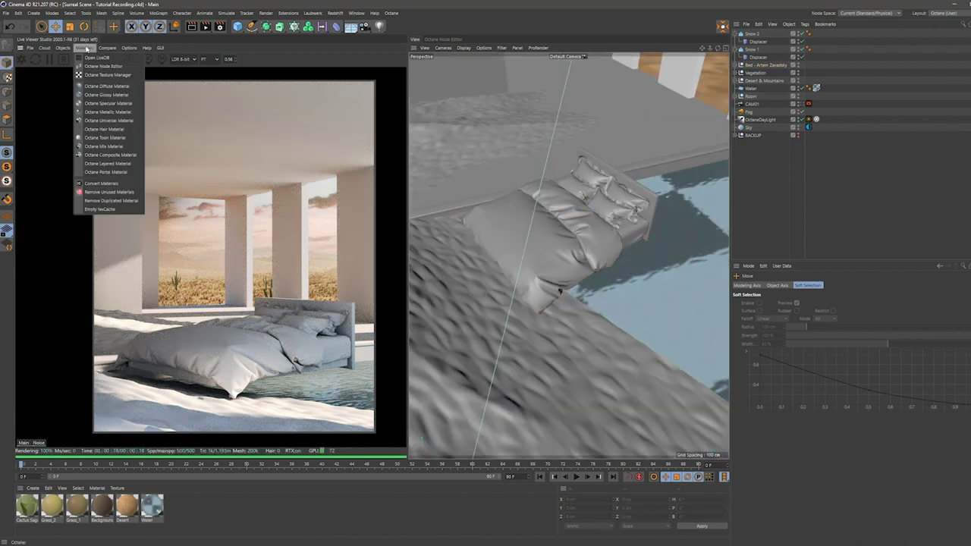
pyautogui.click(116, 154)
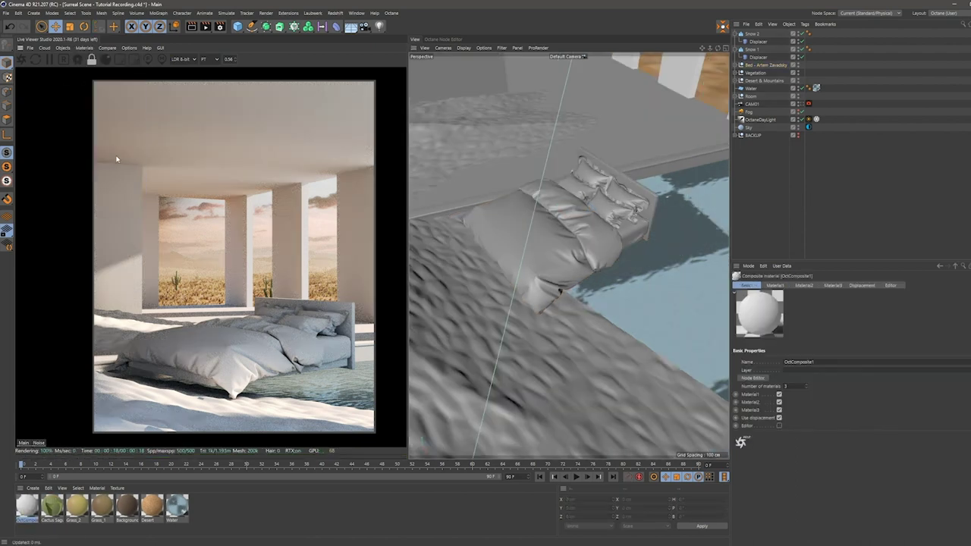
pyautogui.doubleClick(26, 521)
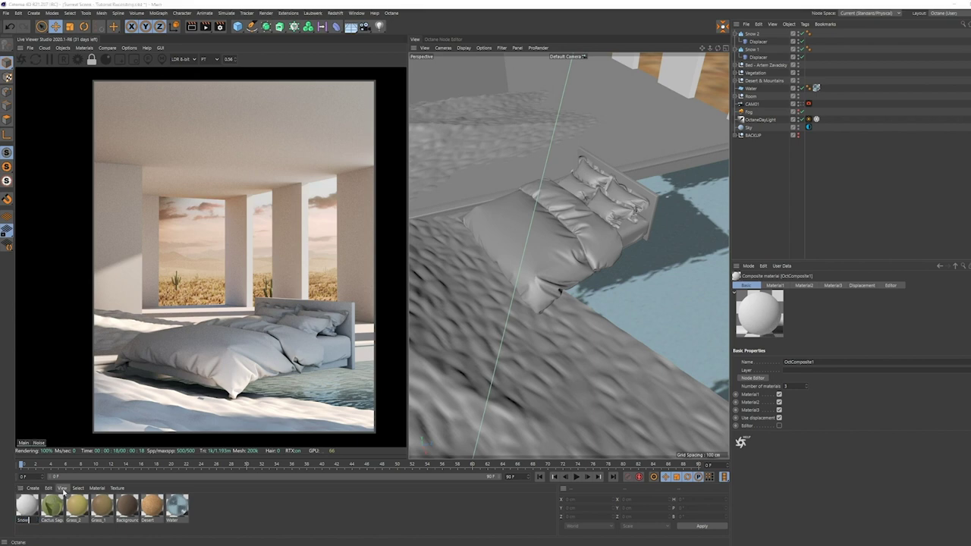
pyautogui.press('Return')
# Assign the Snow material to both the Snow 1 and Snow 2 objects and save the scene.
pyautogui.moveTo(28, 506); pyautogui.dragTo(769, 112)
pyautogui.moveTo(752, 53); pyautogui.dragTo(751, 51)
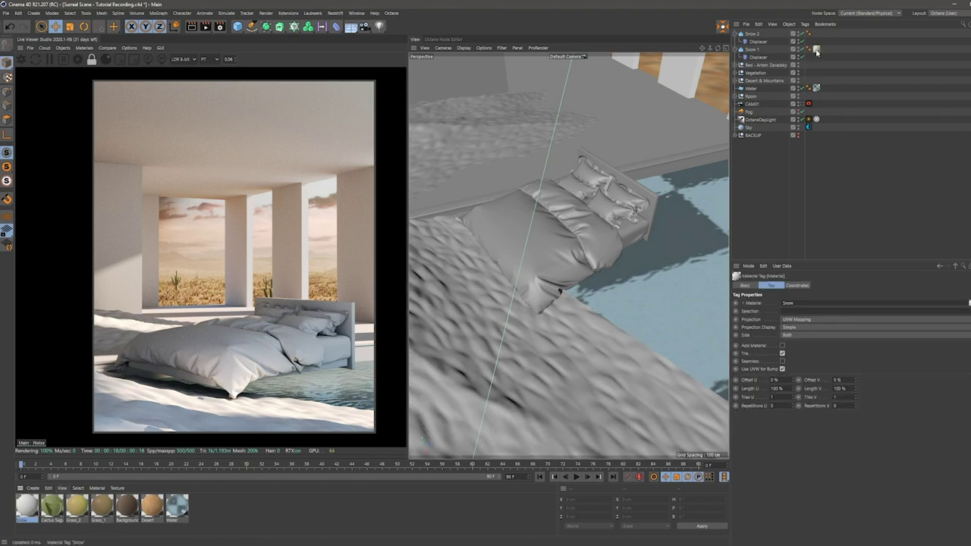
pyautogui.click(835, 82)
pyautogui.hotkey('ctrl', 's')
# Load the Snow material in the Octane Node Editor and set its number of materials to 1.
pyautogui.click(452, 41)
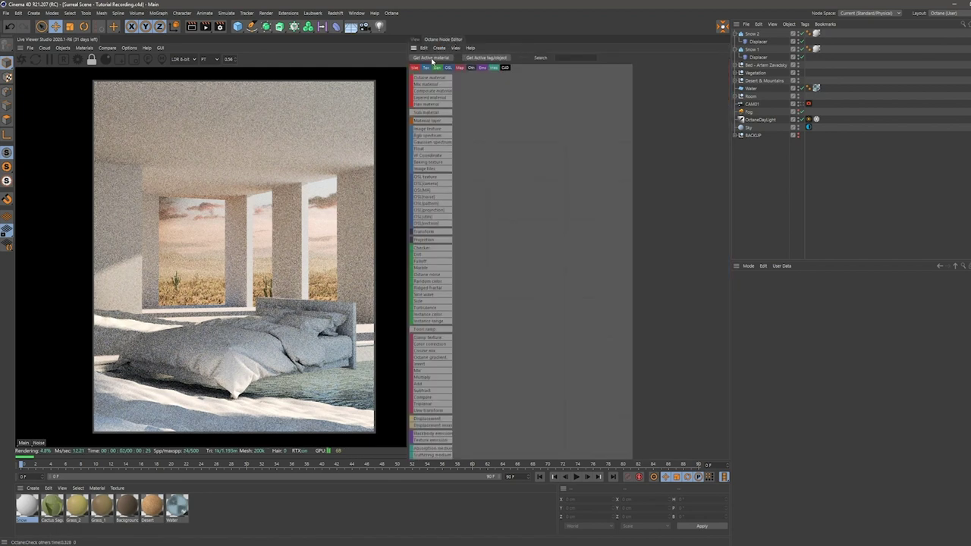
pyautogui.click(430, 57)
pyautogui.click(530, 157)
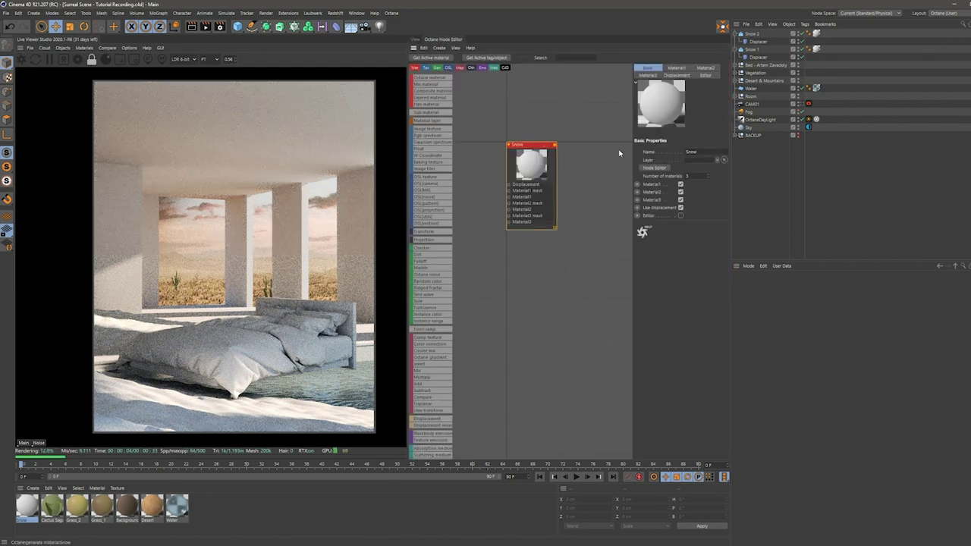
pyautogui.press('Return')
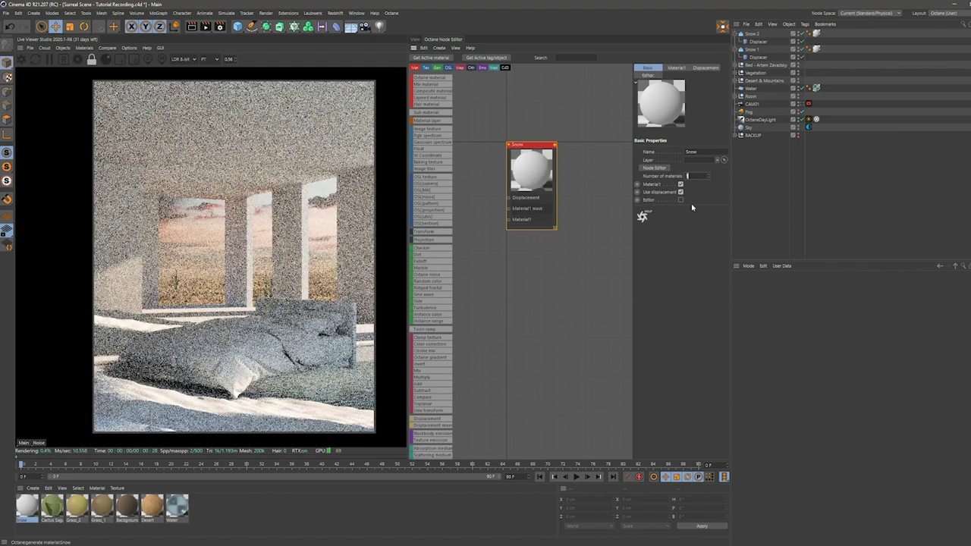
pyautogui.moveTo(494, 261); pyautogui.dragTo(548, 234, button='middle')
pyautogui.scroll(-1, 525, 248)
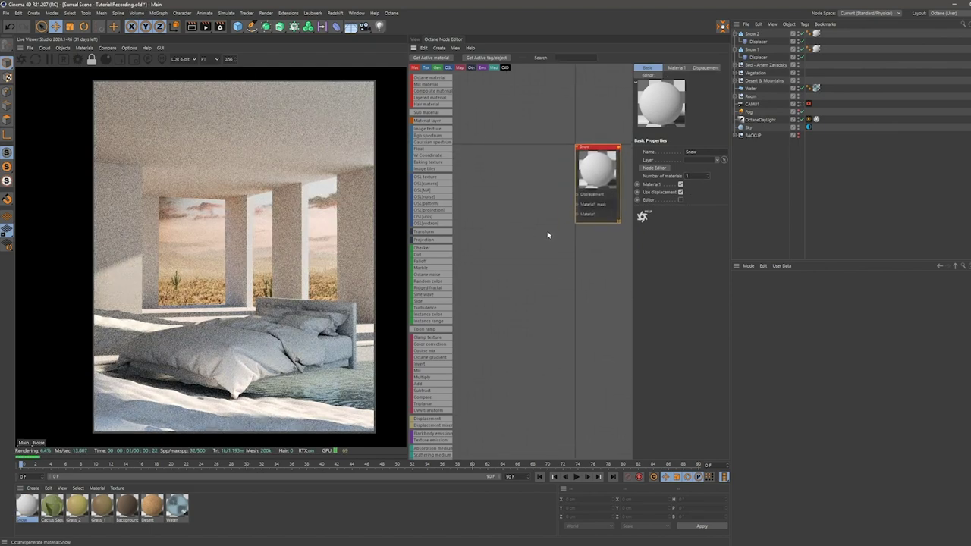
# Add a Sub material node to the Snow material's Material1 input and set its index to 1.6.
pyautogui.click(475, 189)
pyautogui.moveTo(427, 112); pyautogui.dragTo(517, 224)
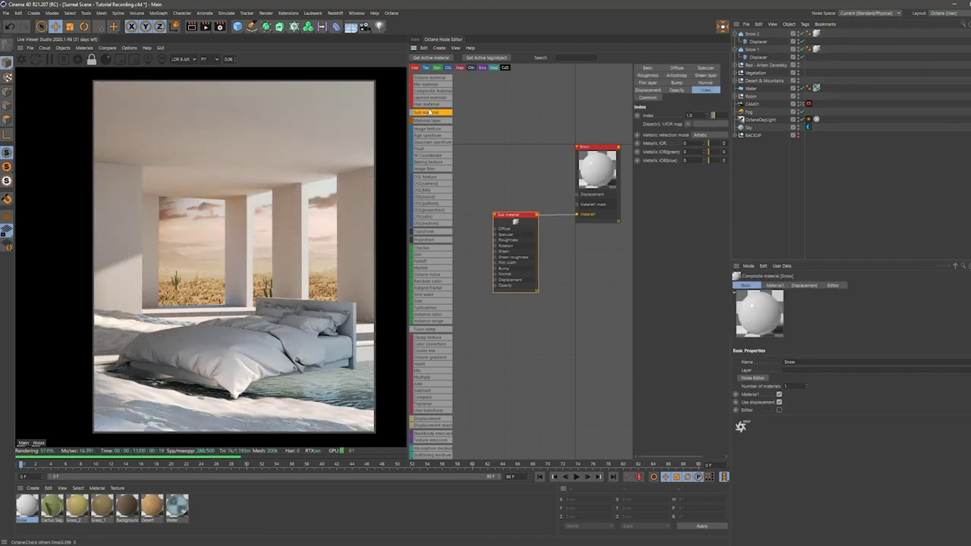
pyautogui.moveTo(523, 191); pyautogui.dragTo(534, 184, button='middle')
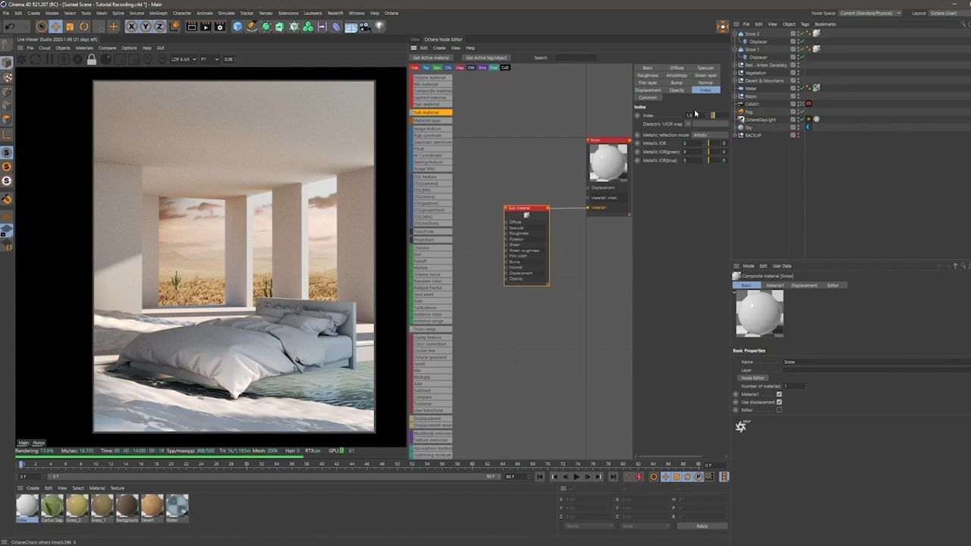
pyautogui.write('.6')
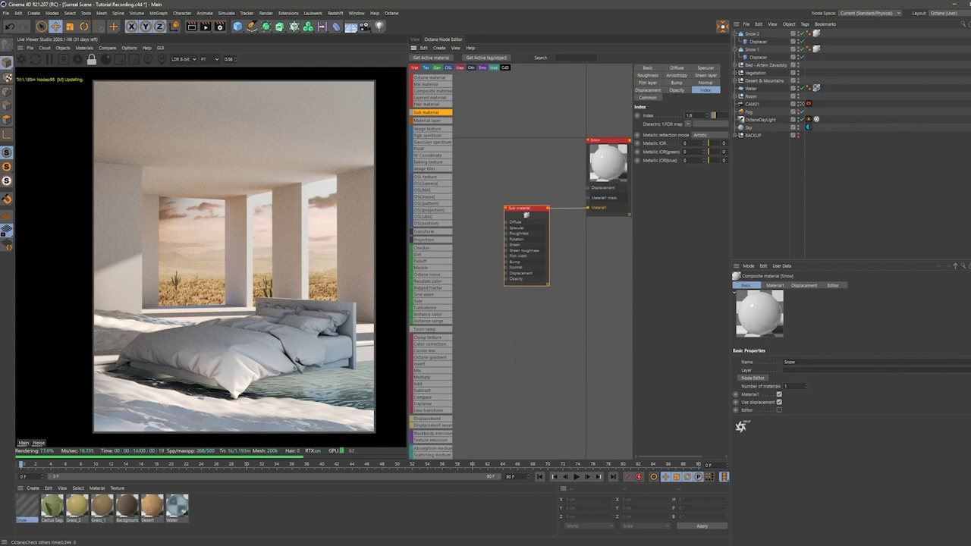
pyautogui.press('Return')
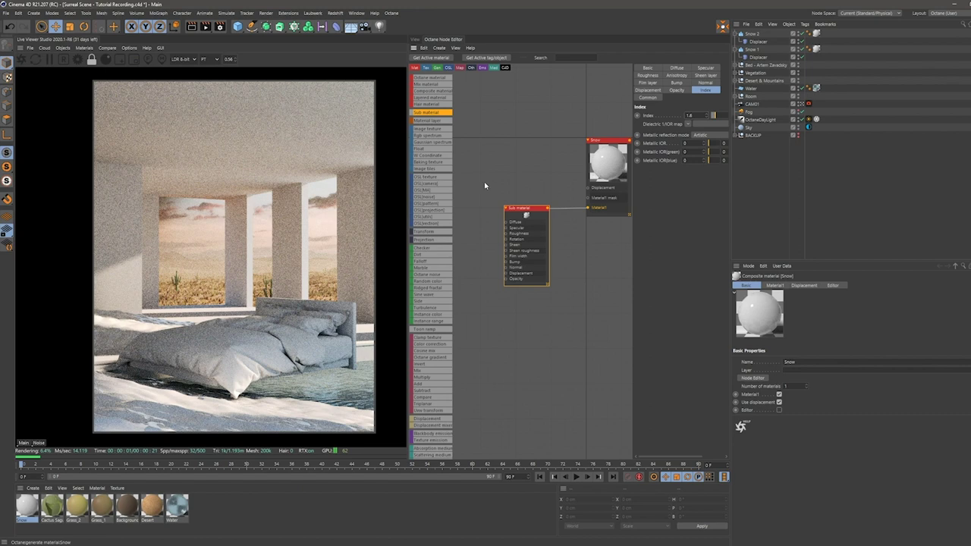
# Bring the Snow005_4K texture maps into the node graph and connect the Normal map to the sub material's Normal input.
pyautogui.scroll(-3, 488, 187)
pyautogui.moveTo(501, 169); pyautogui.dragTo(522, 186, button='middle')
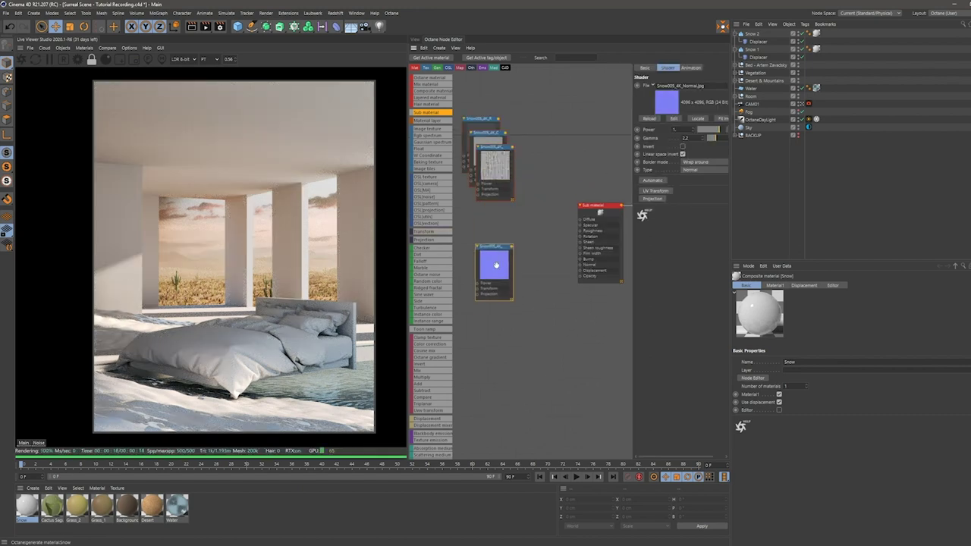
pyautogui.moveTo(512, 262); pyautogui.dragTo(580, 264)
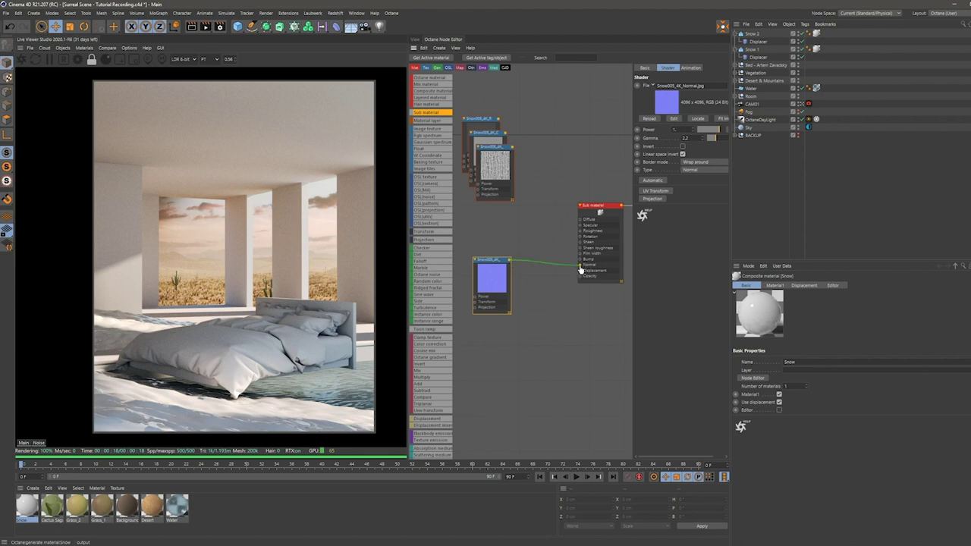
# Connect the Snow005_4K_Color texture to the sub material's Diffuse input and set its type to Float.
pyautogui.click(496, 160)
pyautogui.moveTo(496, 160); pyautogui.dragTo(525, 96)
pyautogui.click(485, 142)
pyautogui.moveTo(490, 144); pyautogui.dragTo(580, 220)
pyautogui.click(691, 169)
pyautogui.click(692, 183)
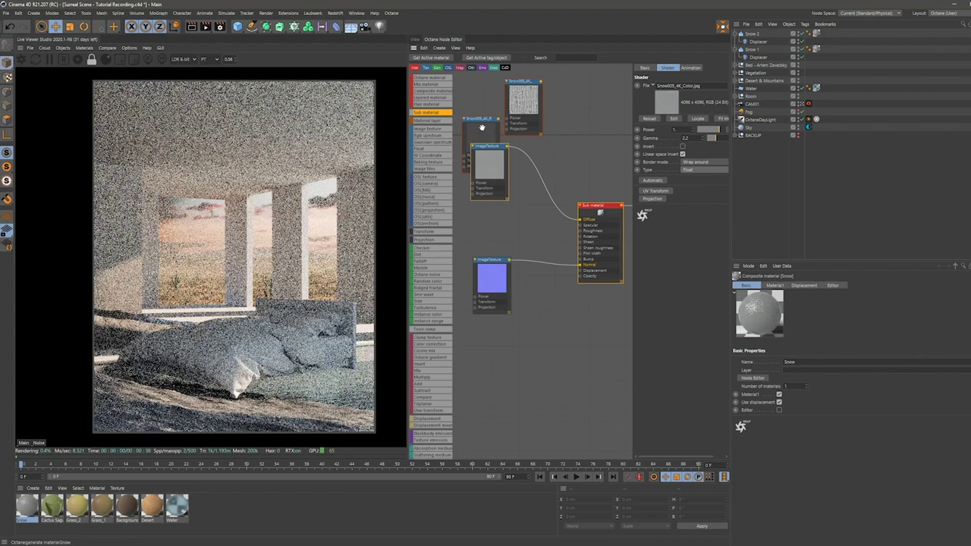
# Set the Snow005_4K_Roughness texture to Float and connect it to the sub material's Roughness input, spacing out the normal map node below.
pyautogui.click(481, 127)
pyautogui.moveTo(481, 126); pyautogui.dragTo(486, 216)
pyautogui.click(692, 170)
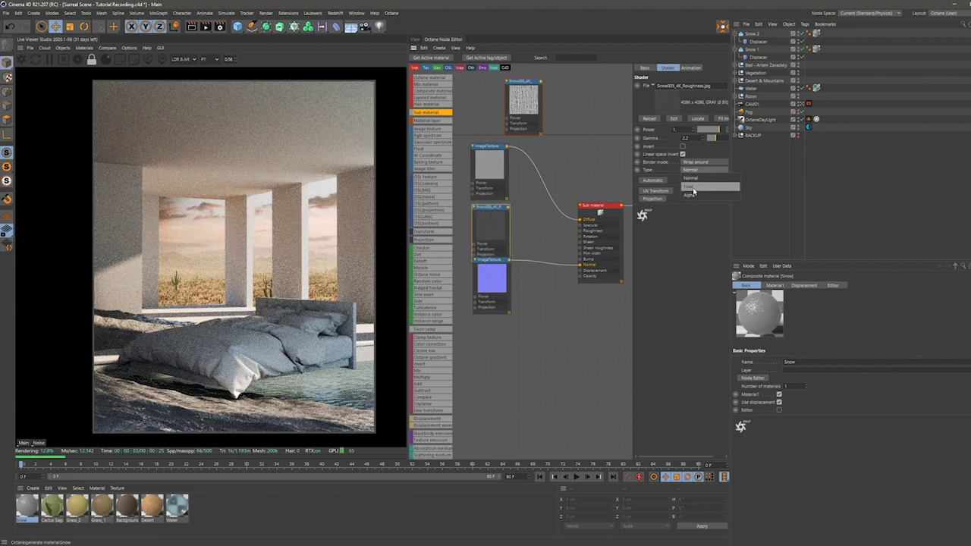
pyautogui.click(691, 183)
pyautogui.moveTo(509, 209); pyautogui.dragTo(580, 229)
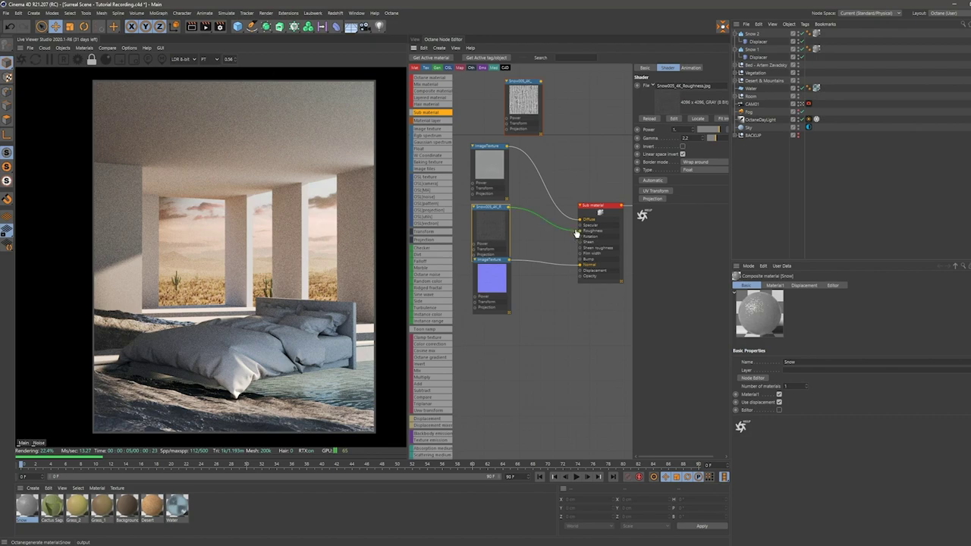
pyautogui.moveTo(502, 279); pyautogui.dragTo(502, 290)
pyautogui.click(502, 291)
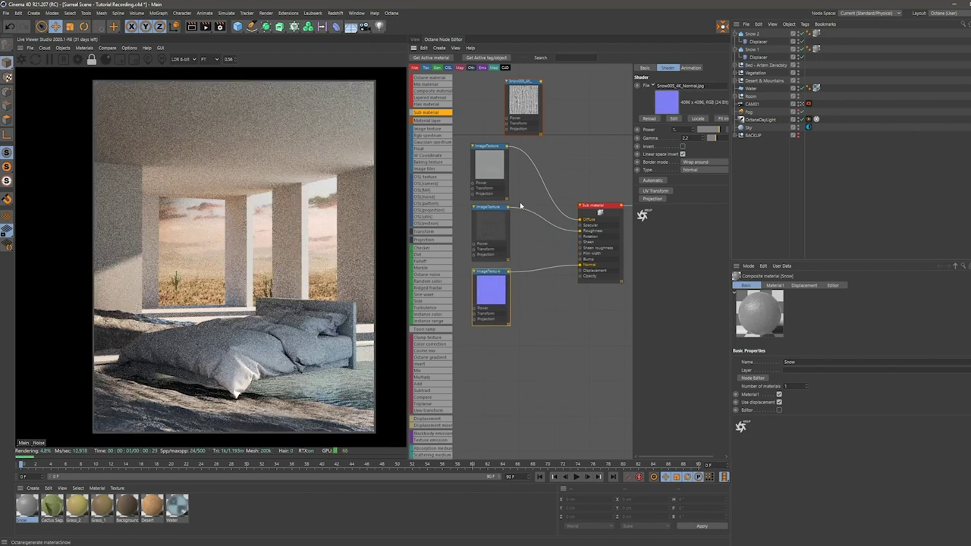
# Line up the Snow005_4K_Displacement texture above the other maps and set its type to Float.
pyautogui.click(536, 104)
pyautogui.moveTo(560, 124); pyautogui.dragTo(564, 160, button='middle')
pyautogui.moveTo(521, 136); pyautogui.dragTo(487, 132)
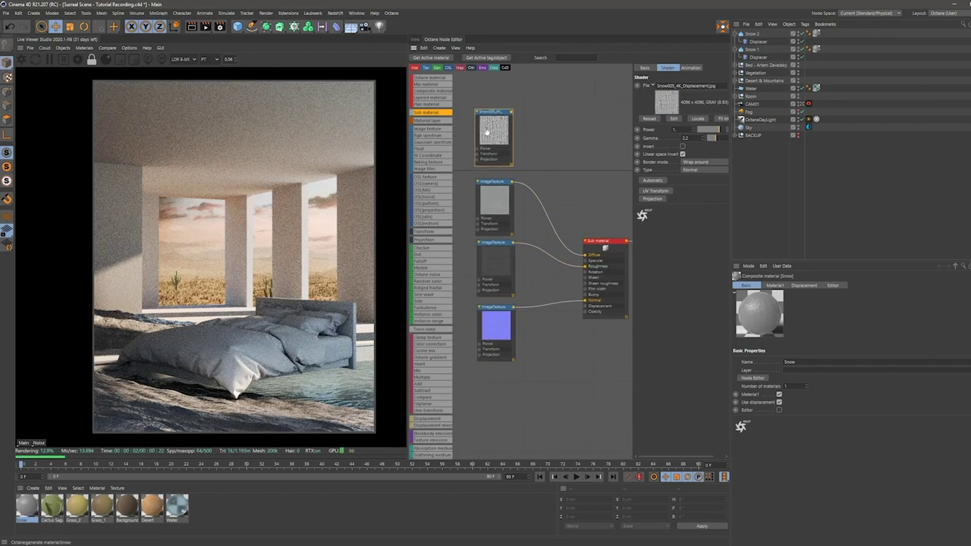
pyautogui.click(690, 173)
pyautogui.click(691, 182)
pyautogui.scroll(-1, 559, 173)
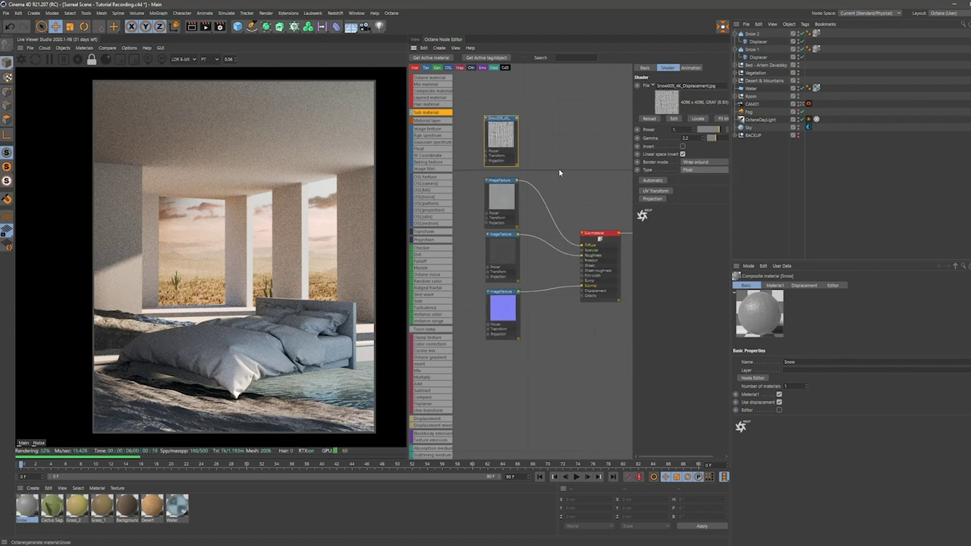
# Feed the displacement map into the Snow material's Displacement input through a new Displacement node with a 4096x4096 level of detail.
pyautogui.click(559, 173)
pyautogui.moveTo(560, 158); pyautogui.dragTo(519, 181, button='middle')
pyautogui.scroll(-1, 531, 184)
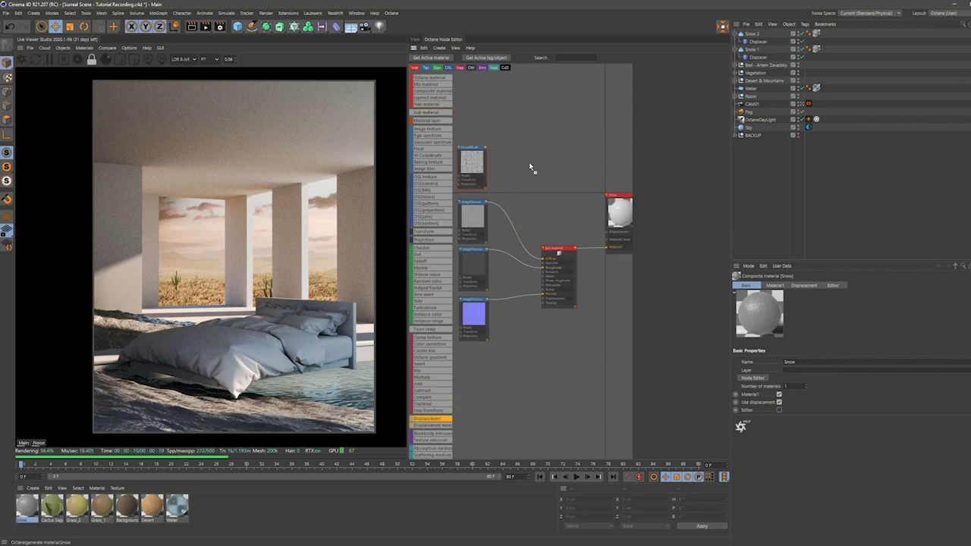
pyautogui.click(531, 166)
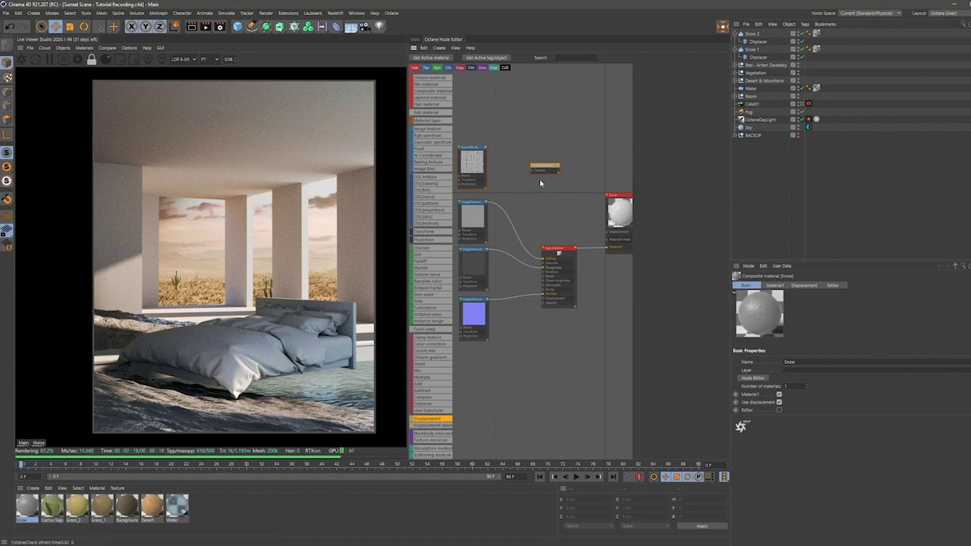
pyautogui.click(540, 167)
pyautogui.click(677, 122)
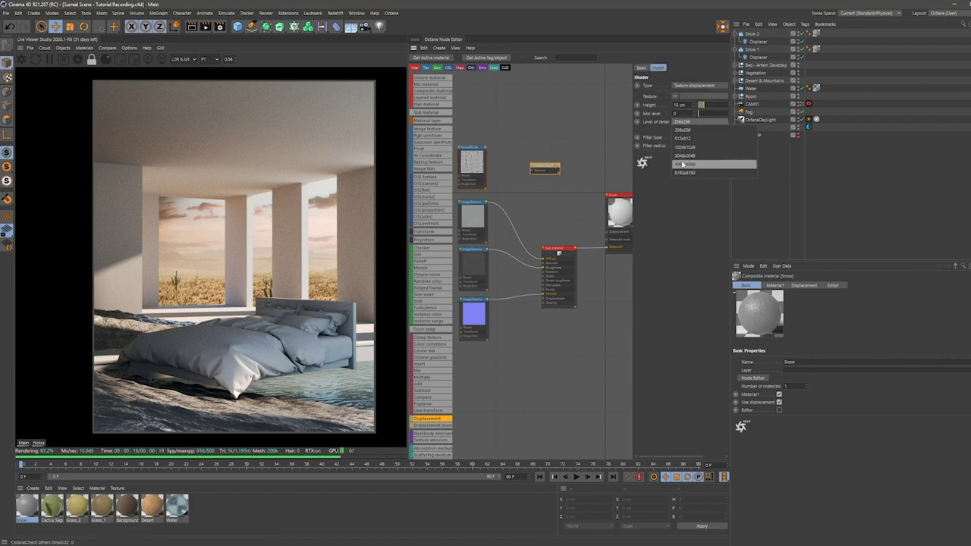
pyautogui.click(705, 166)
pyautogui.moveTo(486, 151); pyautogui.dragTo(534, 170)
pyautogui.moveTo(585, 205); pyautogui.dragTo(608, 236)
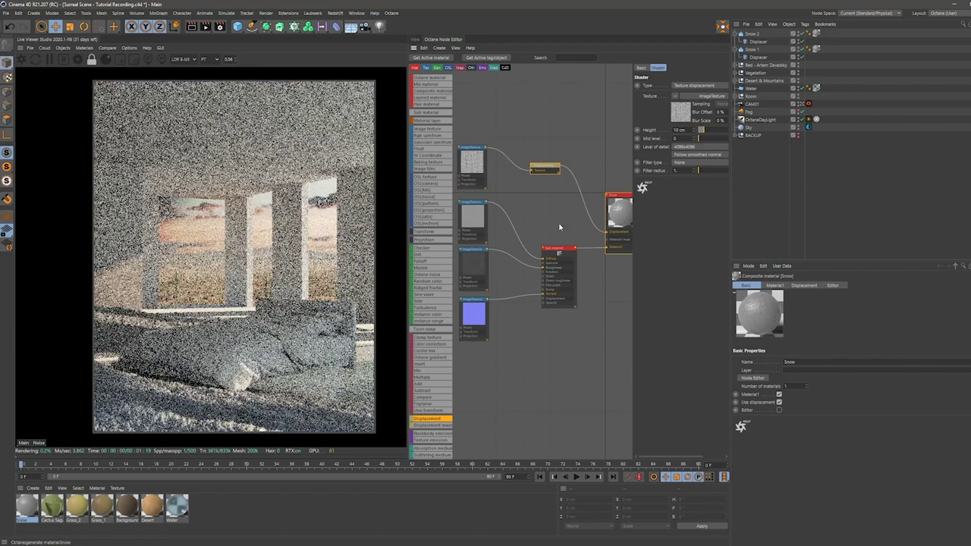
# Set the displacement height to 3 cm and apply a Gaussian filter with a radius of 5.
pyautogui.moveTo(526, 206); pyautogui.dragTo(571, 209, button='middle')
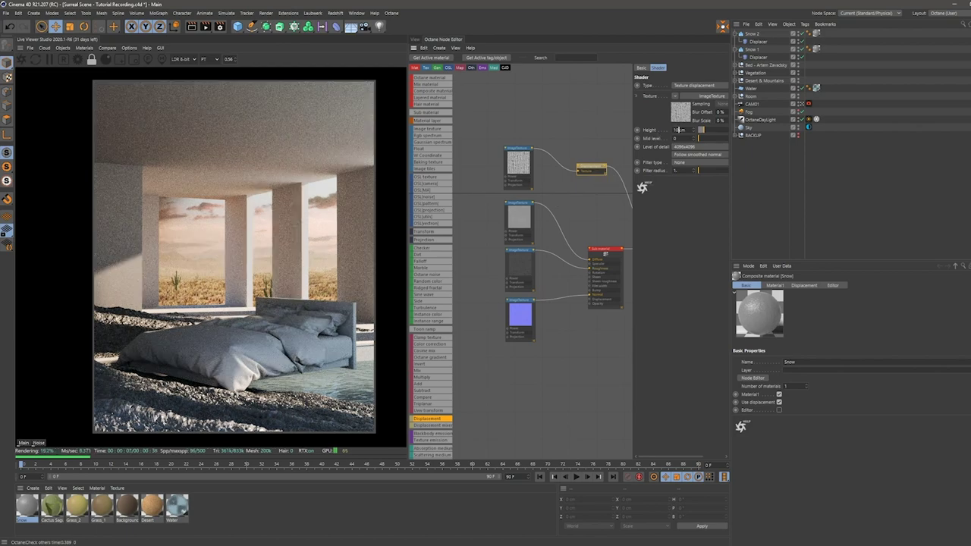
pyautogui.write('3')
pyautogui.press('Return')
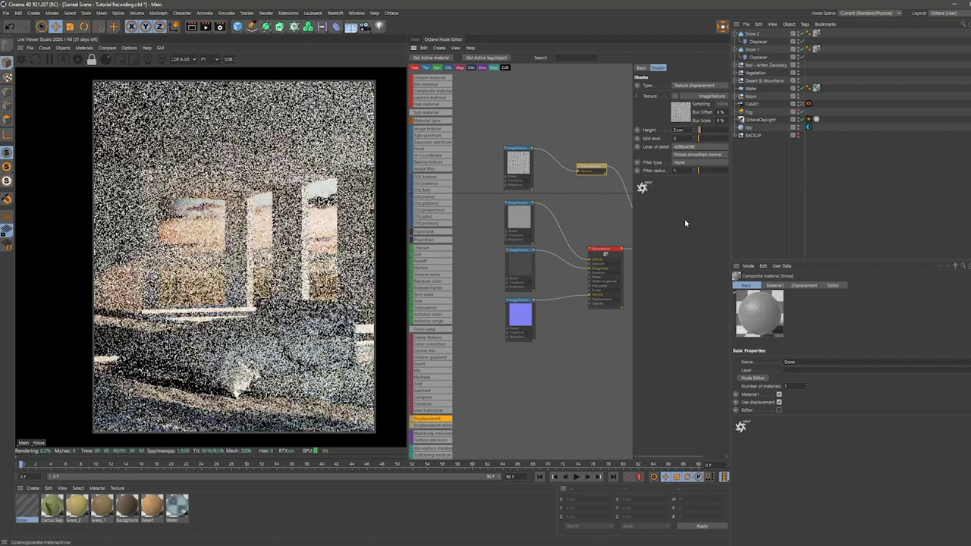
pyautogui.click(697, 163)
pyautogui.click(682, 178)
pyautogui.doubleClick(676, 170)
pyautogui.write('5')
pyautogui.press('Return')
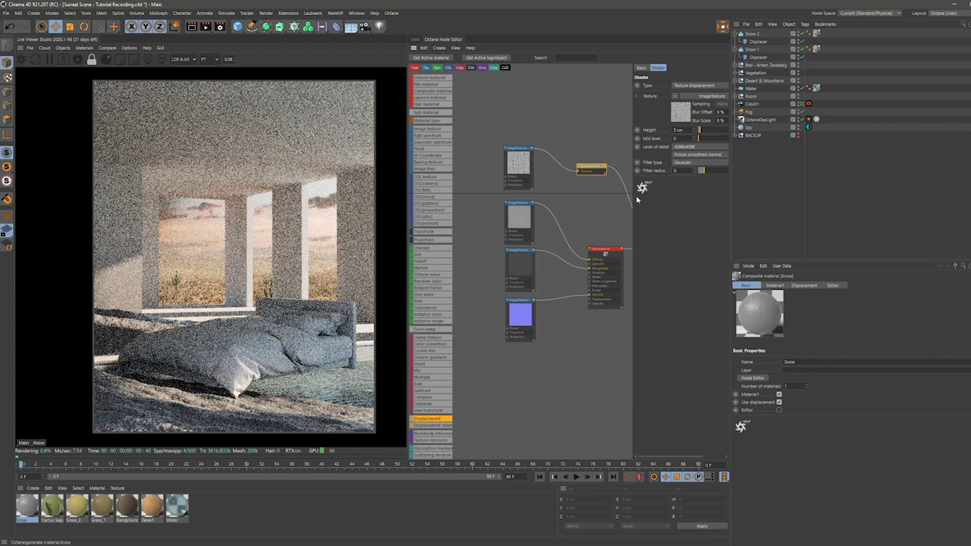
# Limit the live render to a region covering the bed, snow and water in the lower part of the frame.
pyautogui.click(122, 61)
pyautogui.moveTo(379, 438); pyautogui.dragTo(87, 298)
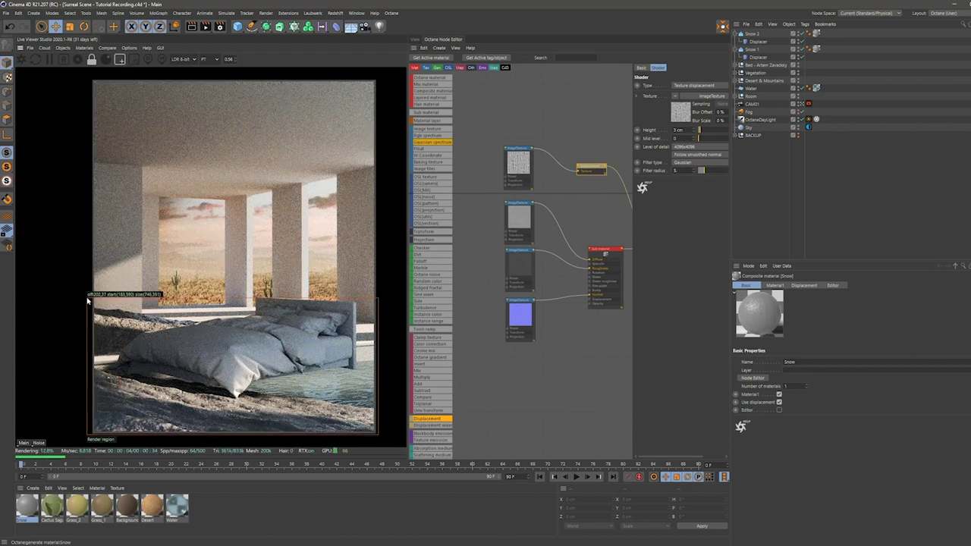
# Add a Transform node to the displacement texture's Transform input.
pyautogui.click(480, 169)
pyautogui.moveTo(475, 171); pyautogui.dragTo(498, 178, button='middle')
pyautogui.moveTo(440, 232); pyautogui.dragTo(490, 191)
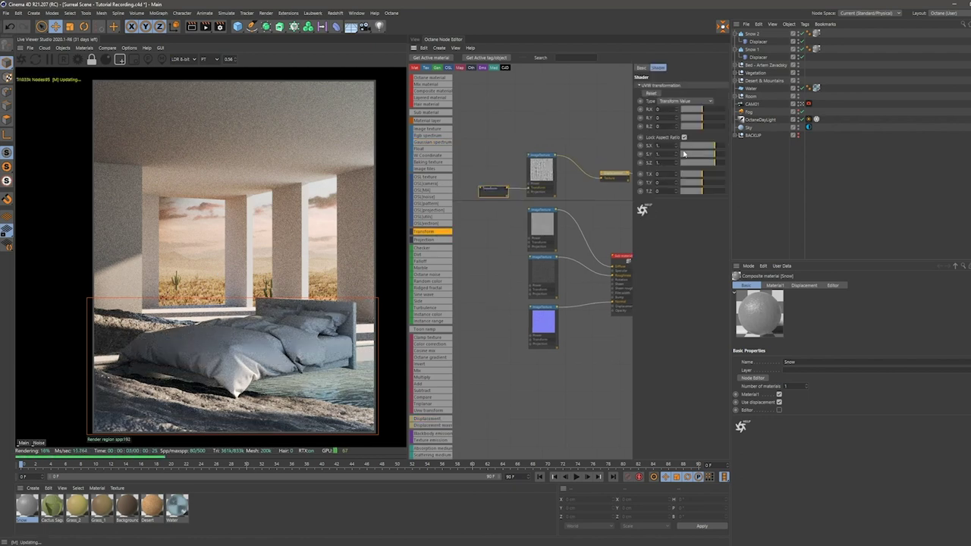
# Set the displacement texture transform's locked scale to 0.1 on all axes.
pyautogui.write('0.1')
pyautogui.press('Return')
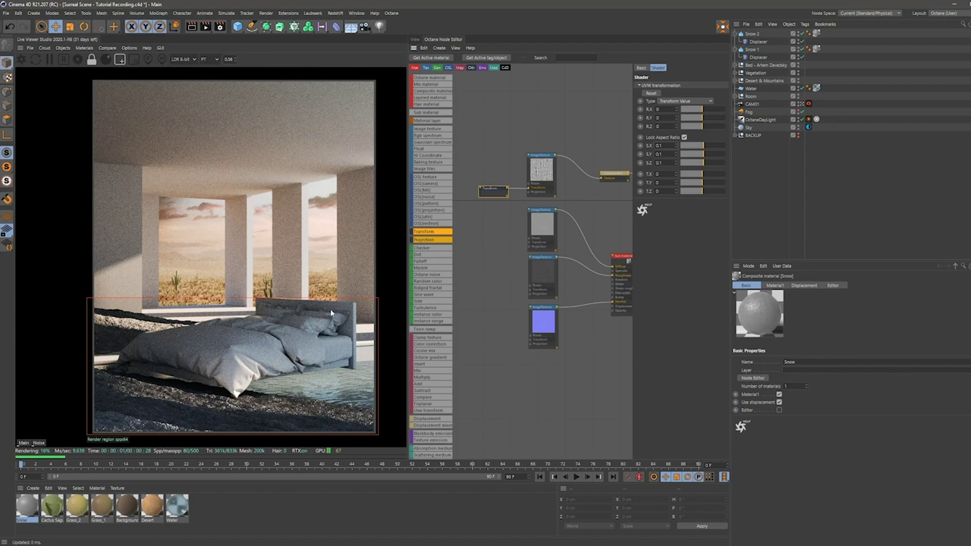
pyautogui.click(464, 281)
# Add one shared Texture Projection node to the diffuse, roughness and normal image textures and set it to Box projection.
pyautogui.moveTo(480, 267); pyautogui.dragTo(495, 253, button='middle')
pyautogui.moveTo(529, 328); pyautogui.dragTo(558, 218)
pyautogui.rightClick(558, 218)
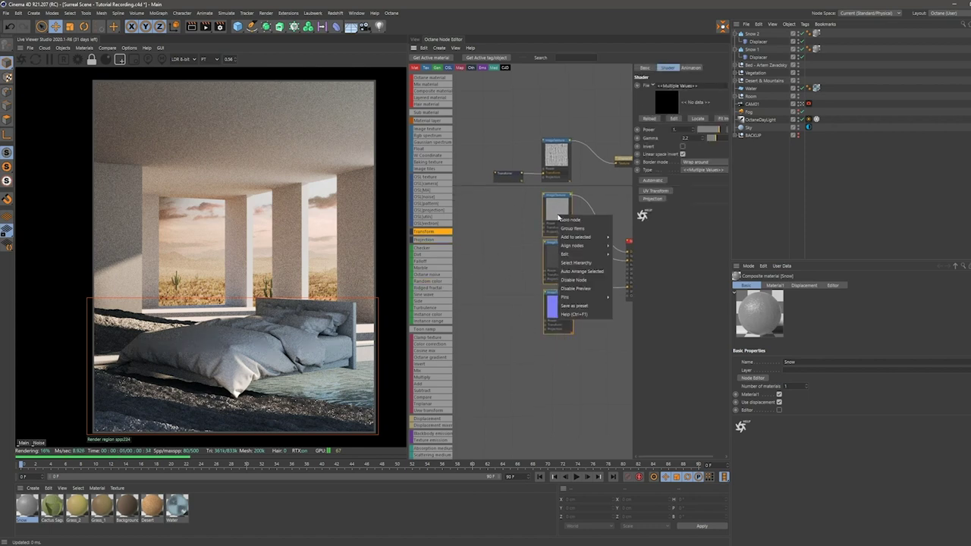
pyautogui.click(622, 238)
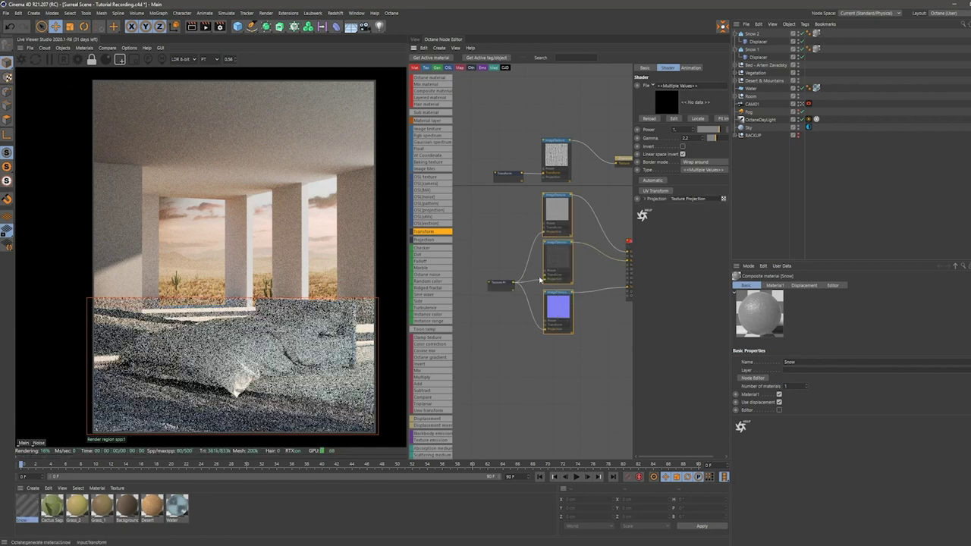
pyautogui.click(498, 283)
pyautogui.click(694, 85)
pyautogui.click(690, 92)
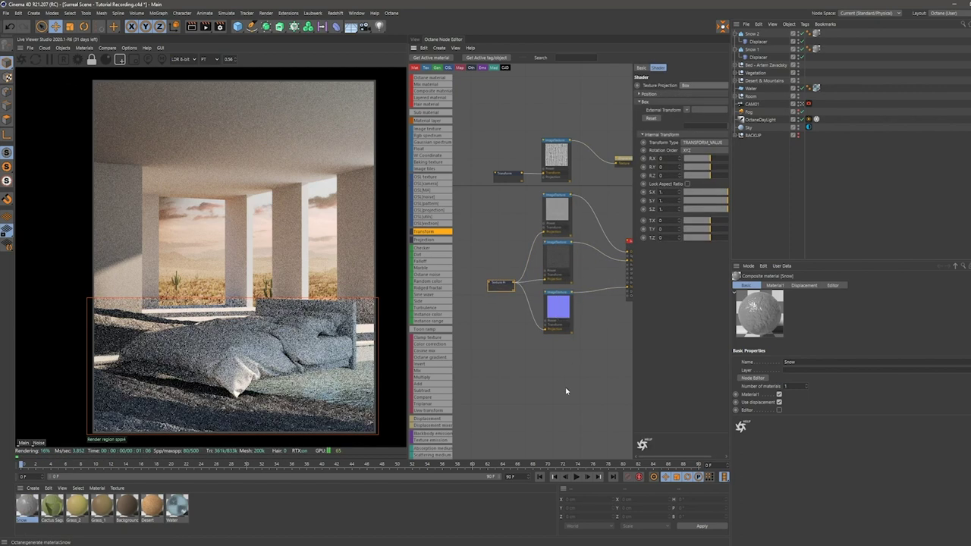
# Add one shared Transform node to the diffuse, roughness and normal image textures with a locked scale of 1.2.
pyautogui.moveTo(566, 391); pyautogui.dragTo(565, 212)
pyautogui.rightClick(565, 222)
pyautogui.moveTo(596, 243)
pyautogui.click(627, 242)
pyautogui.click(508, 332)
pyautogui.moveTo(497, 281); pyautogui.dragTo(495, 269)
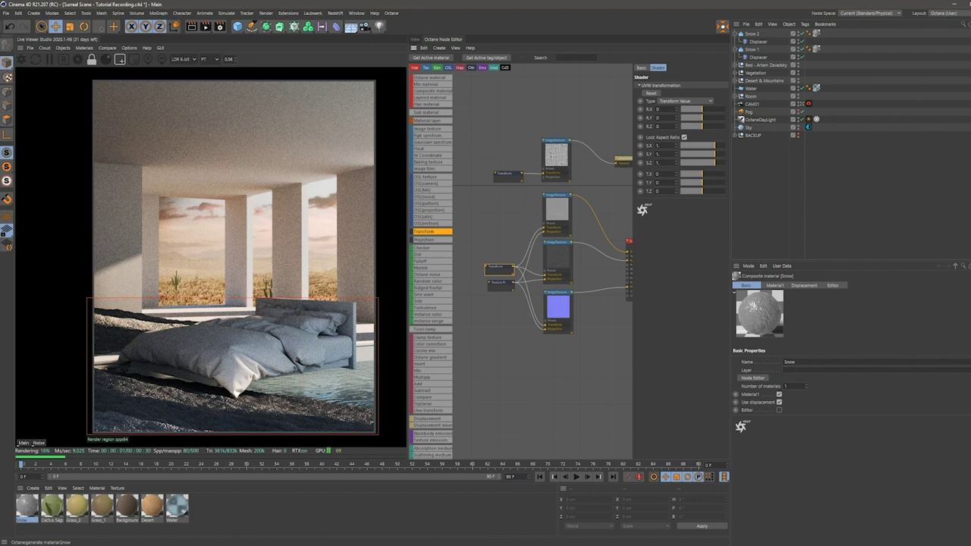
pyautogui.write('.2')
pyautogui.press('Return')
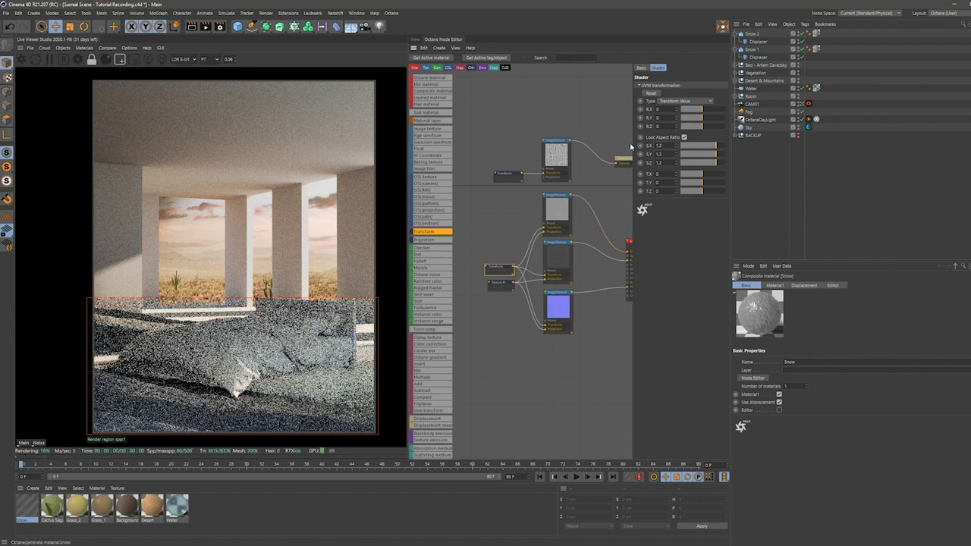
# Rename the sub material holding the snow textures as Snow.
pyautogui.click(545, 343)
pyautogui.scroll(-1, 544, 341)
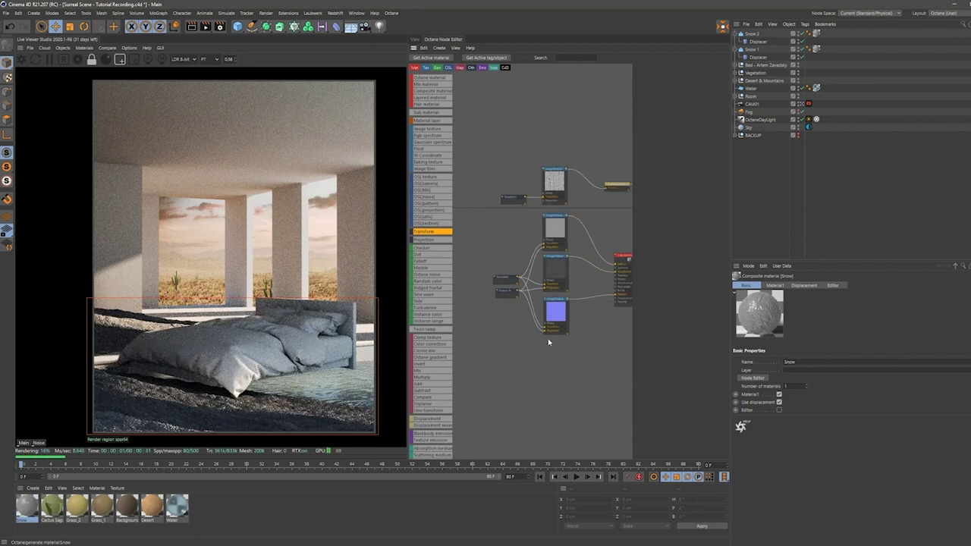
pyautogui.moveTo(561, 339); pyautogui.dragTo(492, 327, button='middle')
pyautogui.scroll(-3, 535, 325)
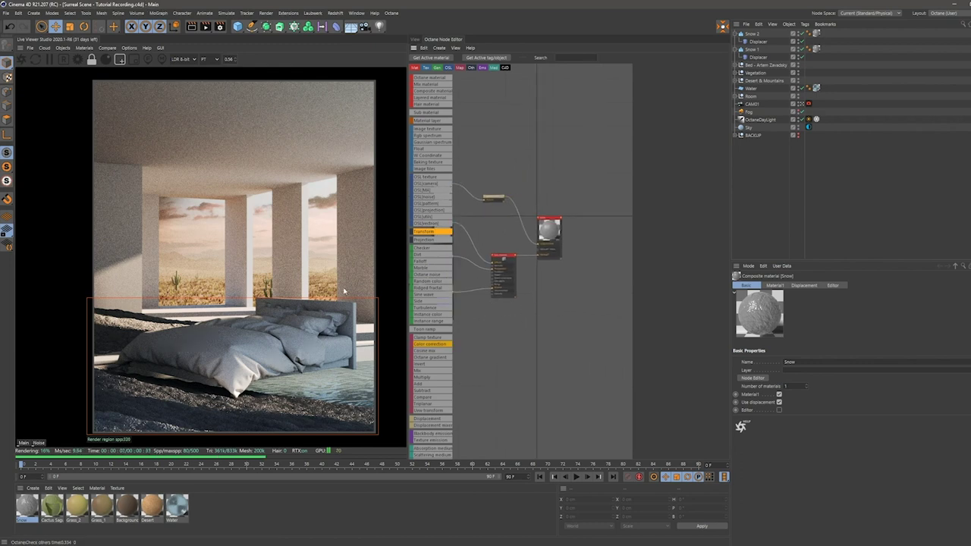
pyautogui.click(513, 260)
pyautogui.scroll(2, 510, 229)
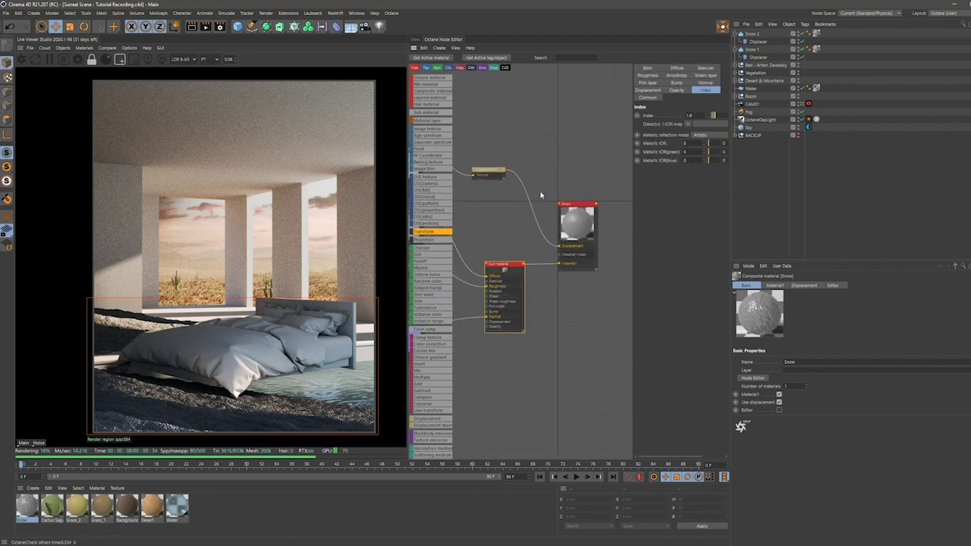
pyautogui.click(651, 68)
pyautogui.moveTo(695, 118); pyautogui.dragTo(661, 126)
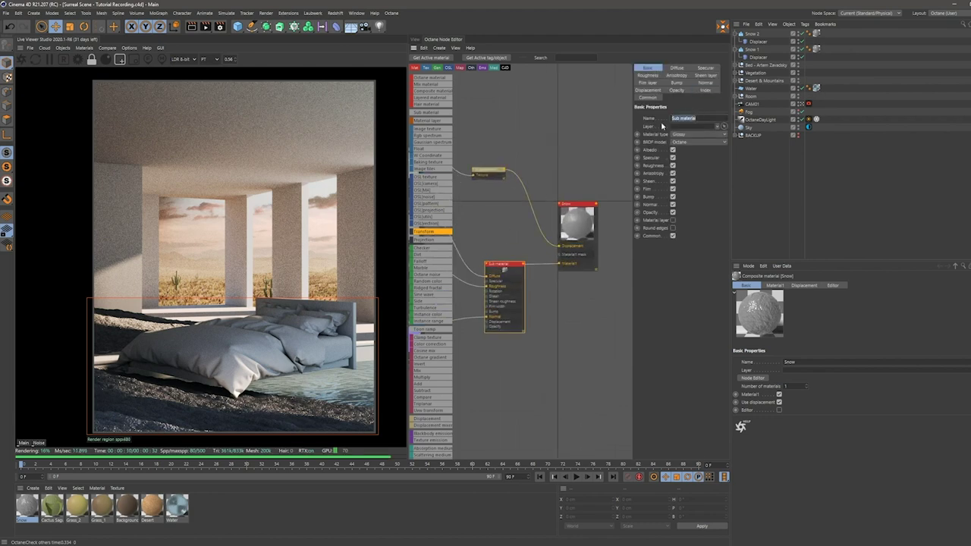
pyautogui.click(571, 161)
# Set the composite material's number of materials to 2 and feed a new sub material into its Material2 input.
pyautogui.click(577, 217)
pyautogui.write('2')
pyautogui.press('Return')
pyautogui.click(575, 321)
pyautogui.moveTo(574, 320); pyautogui.dragTo(564, 276, button='middle')
pyautogui.scroll(-1, 564, 276)
pyautogui.click(442, 116)
pyautogui.moveTo(573, 236); pyautogui.dragTo(515, 374)
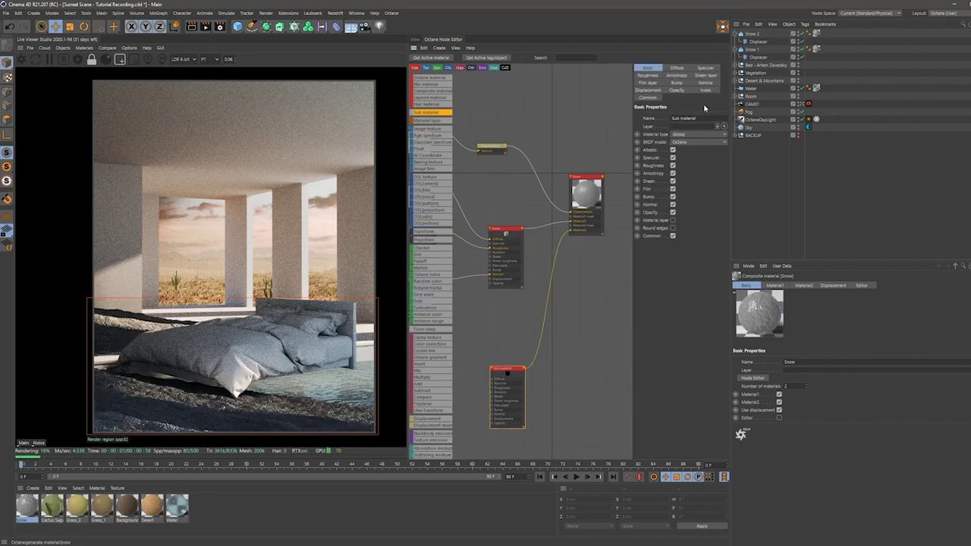
# Name the second sub material Ice and set its index to 1.7.
pyautogui.moveTo(695, 118); pyautogui.dragTo(631, 121)
pyautogui.write('Ice')
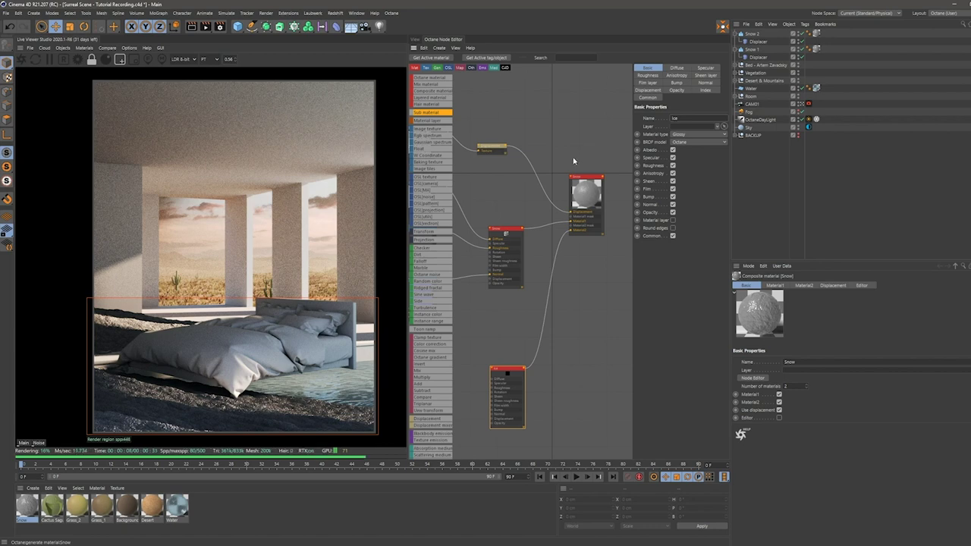
pyautogui.click(705, 89)
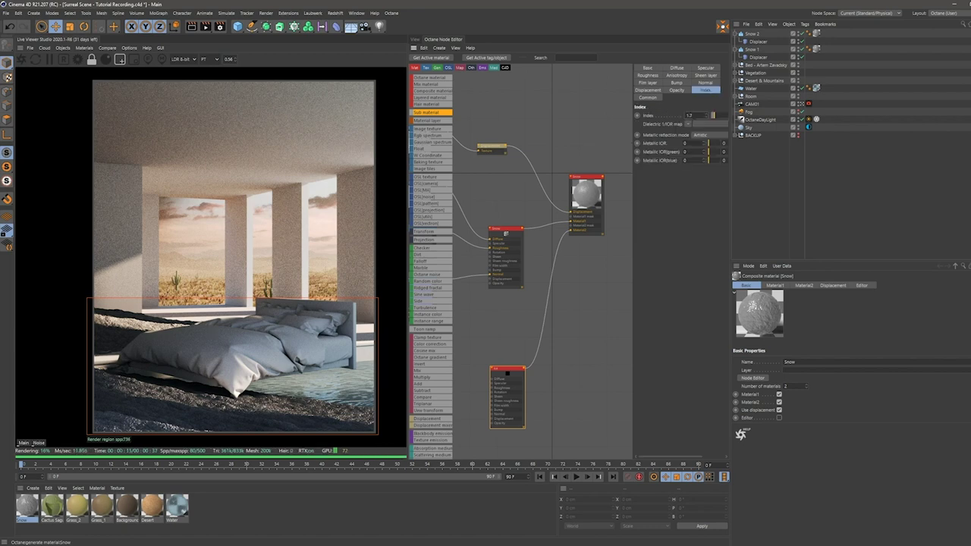
pyautogui.press('Return')
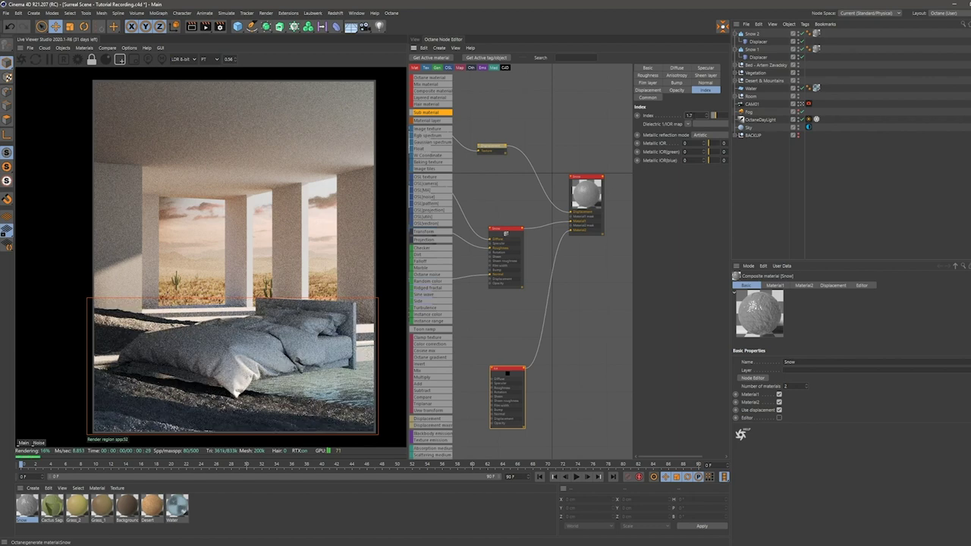
# Add an Octane Noise node above the Ice sub material and connect it to the composite material's Material2 mask.
pyautogui.moveTo(513, 384); pyautogui.dragTo(512, 384)
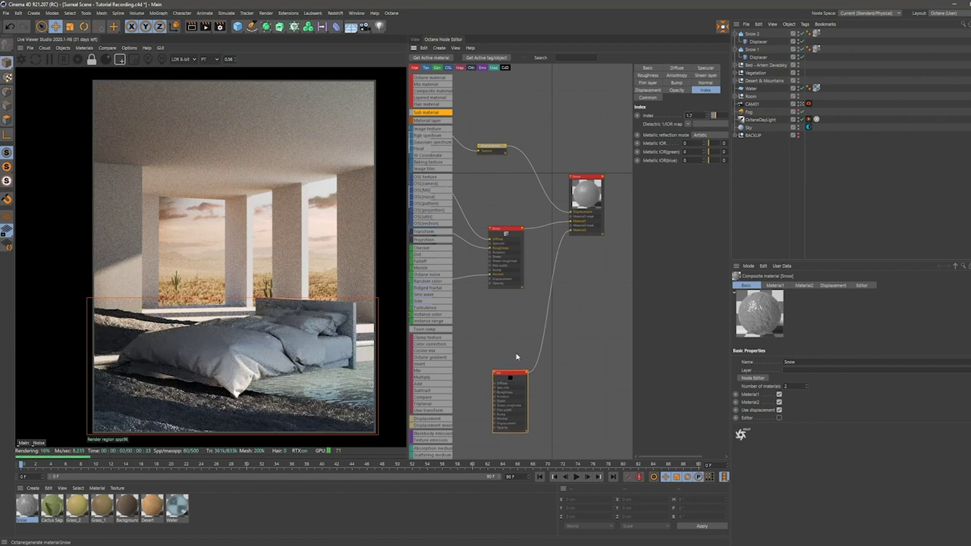
pyautogui.click(519, 339)
pyautogui.moveTo(427, 276); pyautogui.dragTo(504, 310)
pyautogui.scroll(2, 516, 303)
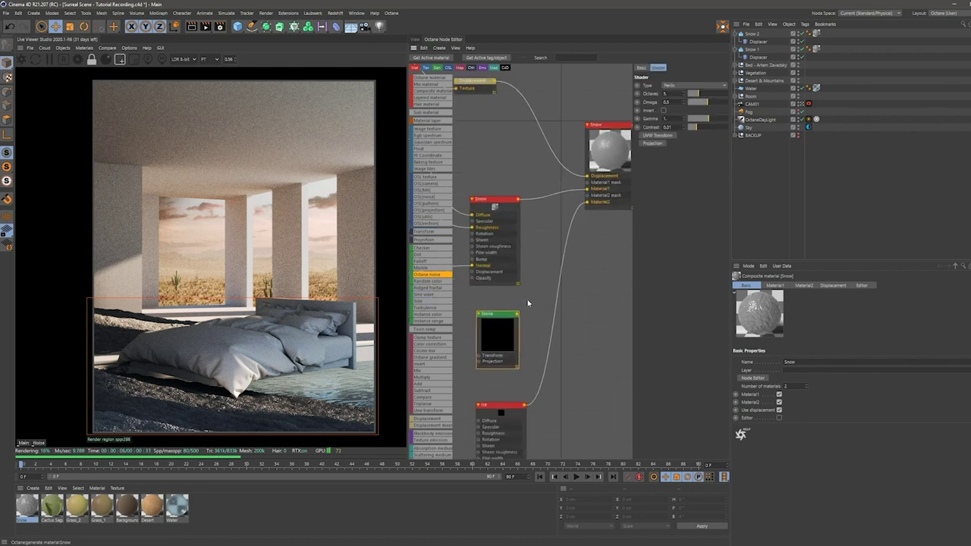
pyautogui.moveTo(517, 312); pyautogui.dragTo(585, 197)
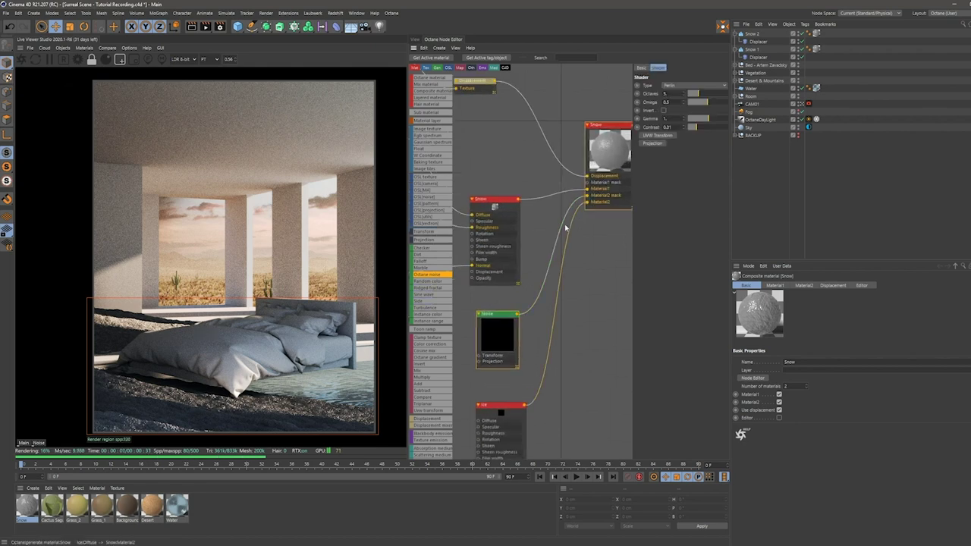
# Set the mask noise type to Turbulence and its gamma to 0.54.
pyautogui.moveTo(493, 298); pyautogui.dragTo(535, 273, button='middle')
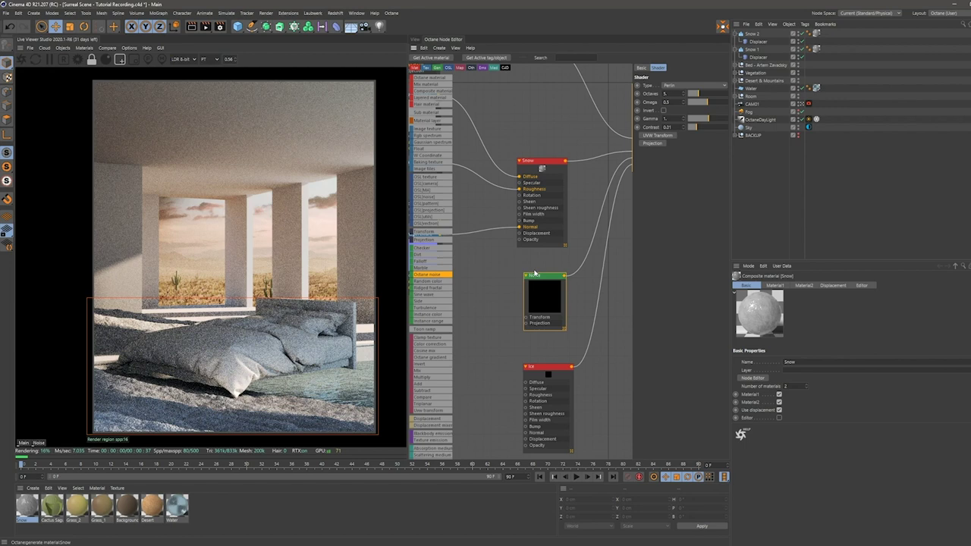
pyautogui.click(523, 289)
pyautogui.click(534, 288)
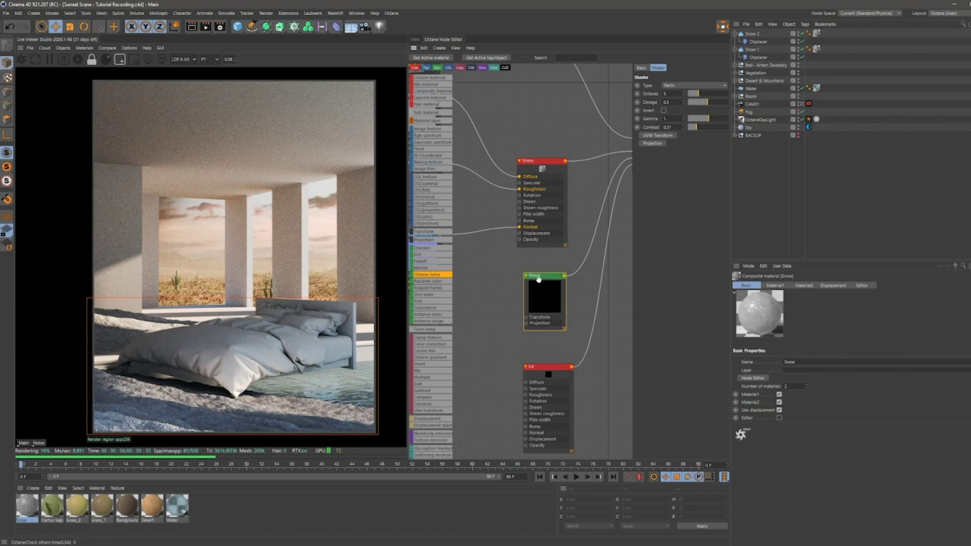
pyautogui.click(675, 85)
pyautogui.click(677, 105)
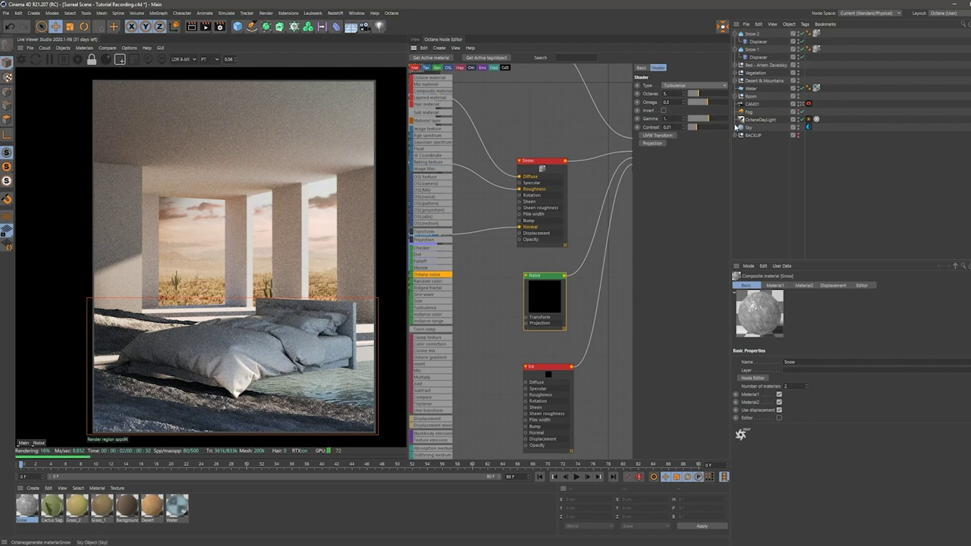
pyautogui.moveTo(706, 120); pyautogui.dragTo(705, 120)
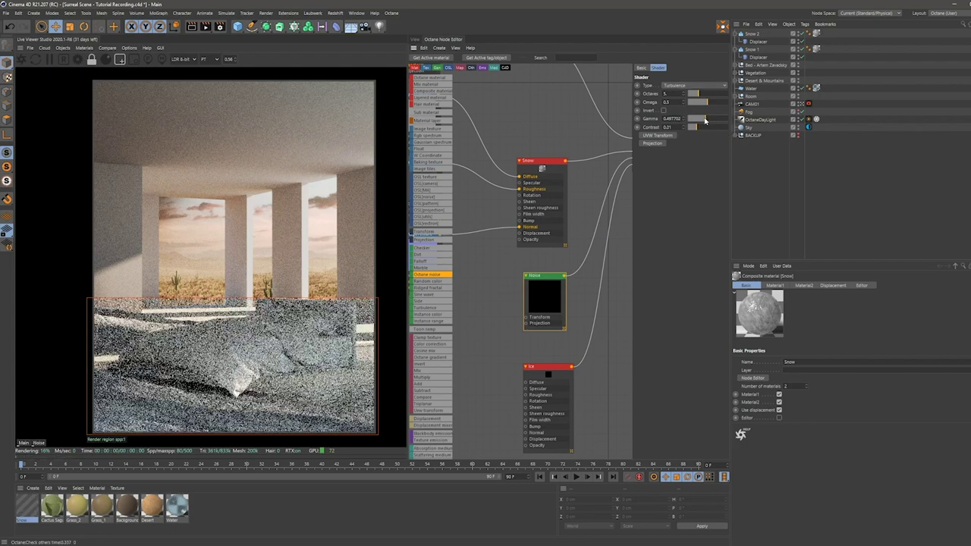
pyautogui.moveTo(705, 121); pyautogui.dragTo(706, 120)
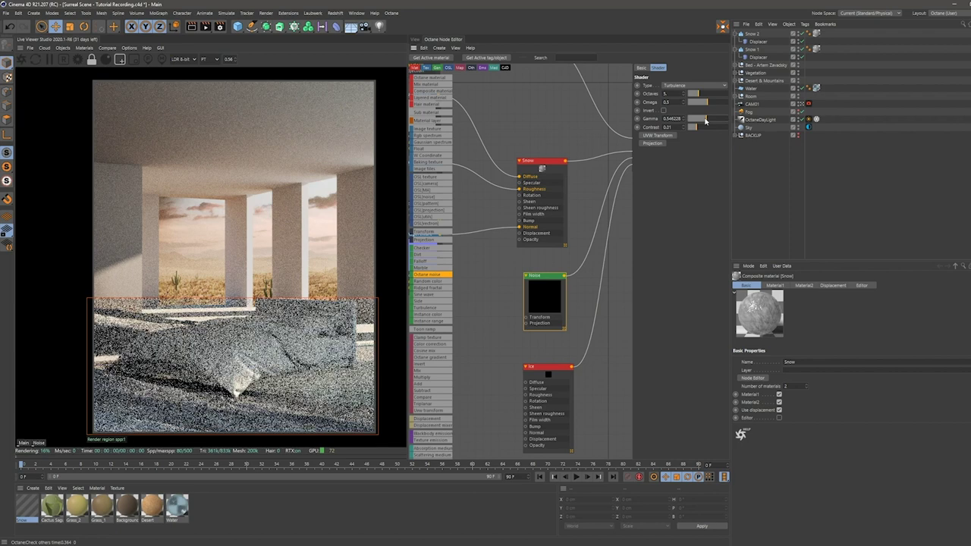
pyautogui.press('BackSpace')
pyautogui.write('0.54')
pyautogui.press('Return')
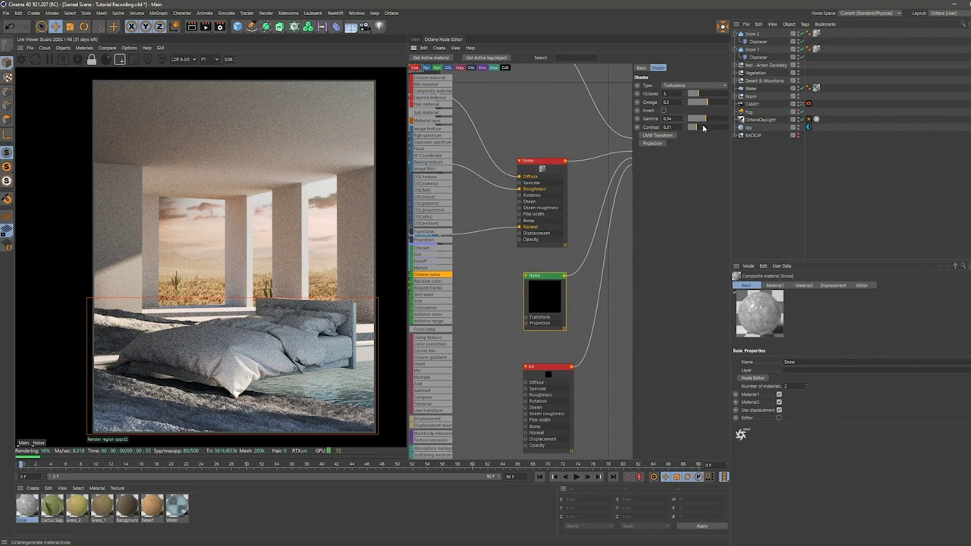
# Set the mask noise contrast to 8 and dismiss the file-writing error dialog.
pyautogui.moveTo(699, 127); pyautogui.dragTo(717, 127)
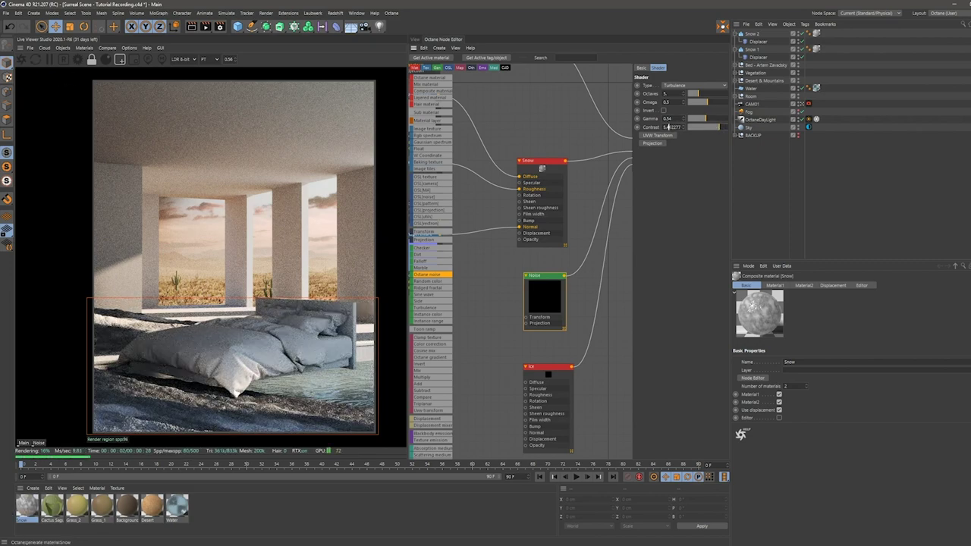
pyautogui.write('8')
pyautogui.press('Return')
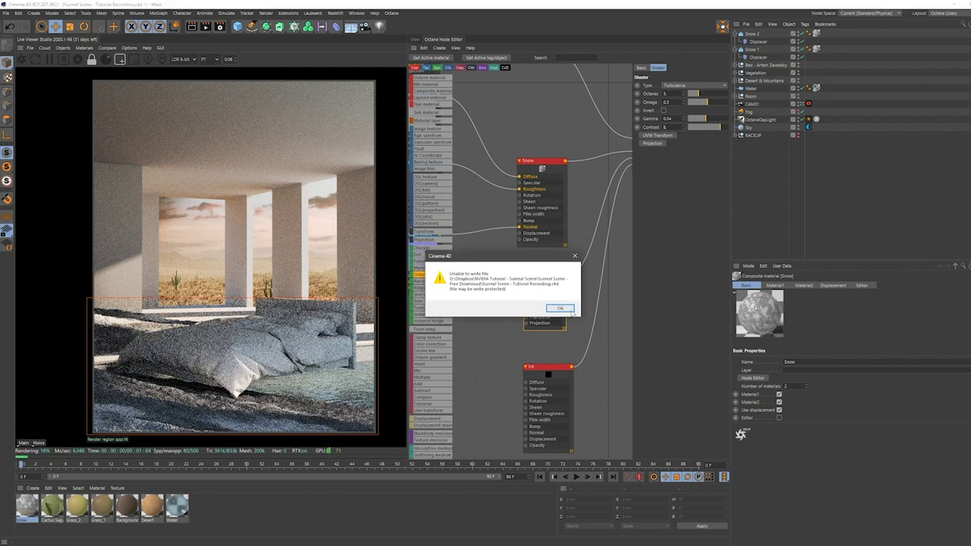
pyautogui.click(565, 307)
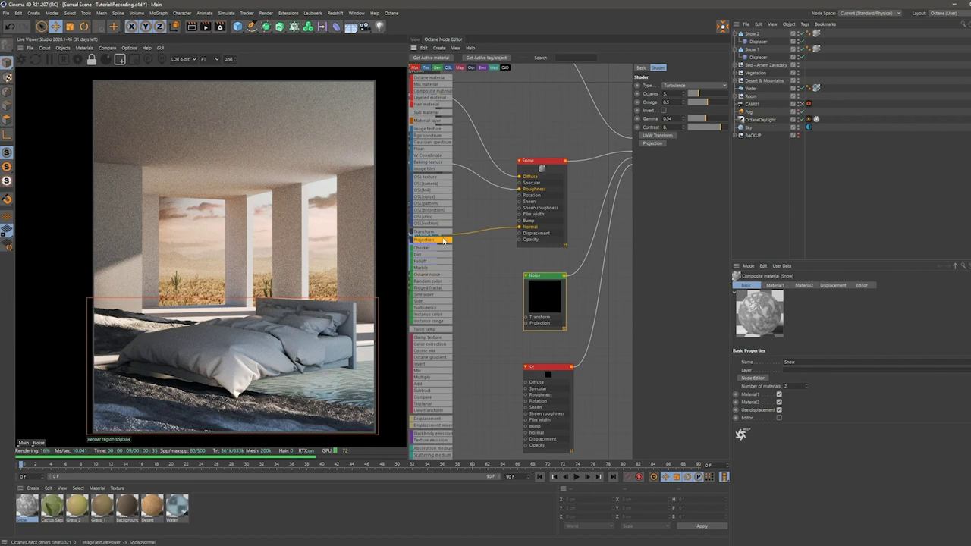
# Add a Texture Projection node to the noise's Projection input and set it to Box.
pyautogui.moveTo(527, 325); pyautogui.dragTo(478, 333)
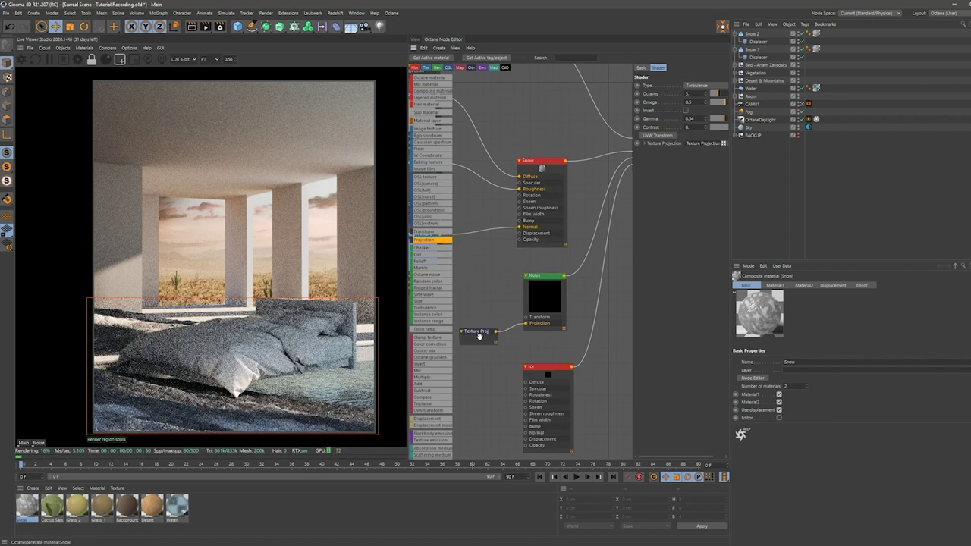
pyautogui.click(693, 86)
pyautogui.click(695, 95)
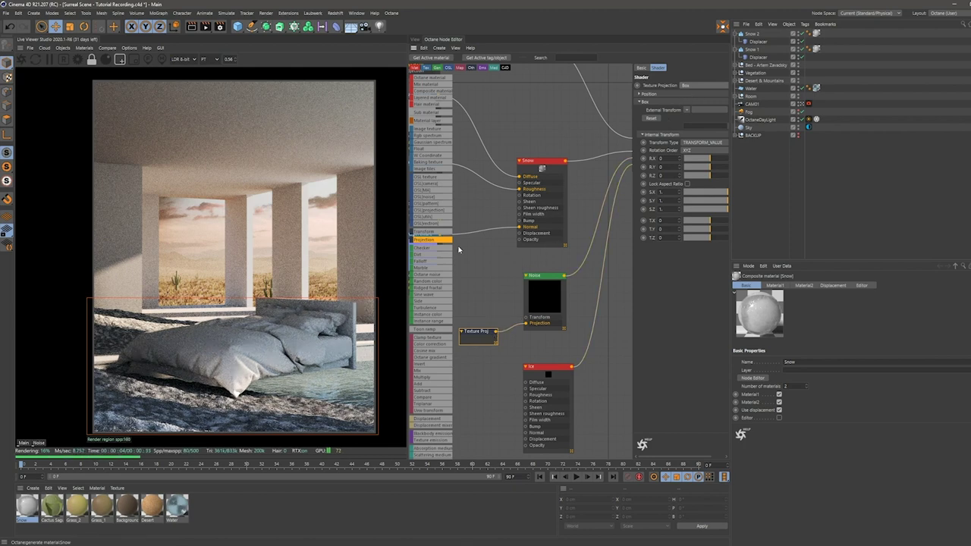
# Add a Transform node to the noise's Transform input and set its locked scale to 15.
pyautogui.click(472, 295)
pyautogui.moveTo(472, 295); pyautogui.dragTo(506, 267, button='middle')
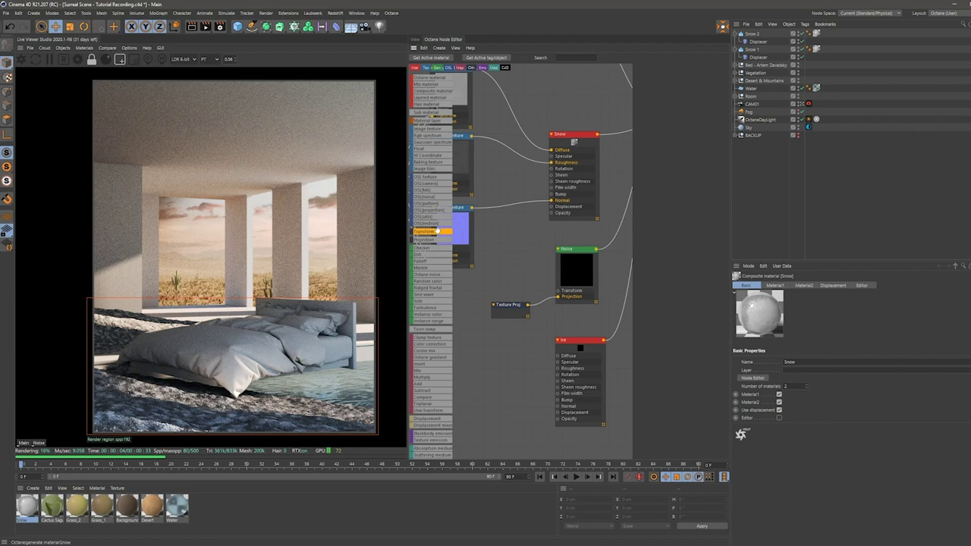
pyautogui.moveTo(554, 297); pyautogui.dragTo(507, 287)
pyautogui.click(507, 287)
pyautogui.moveTo(713, 147); pyautogui.dragTo(726, 147)
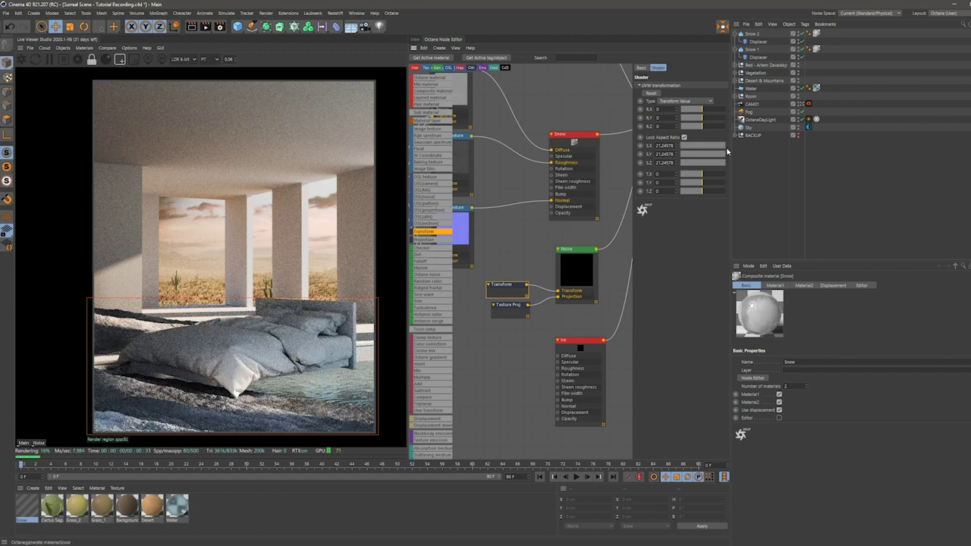
pyautogui.doubleClick(668, 145)
pyautogui.write('15')
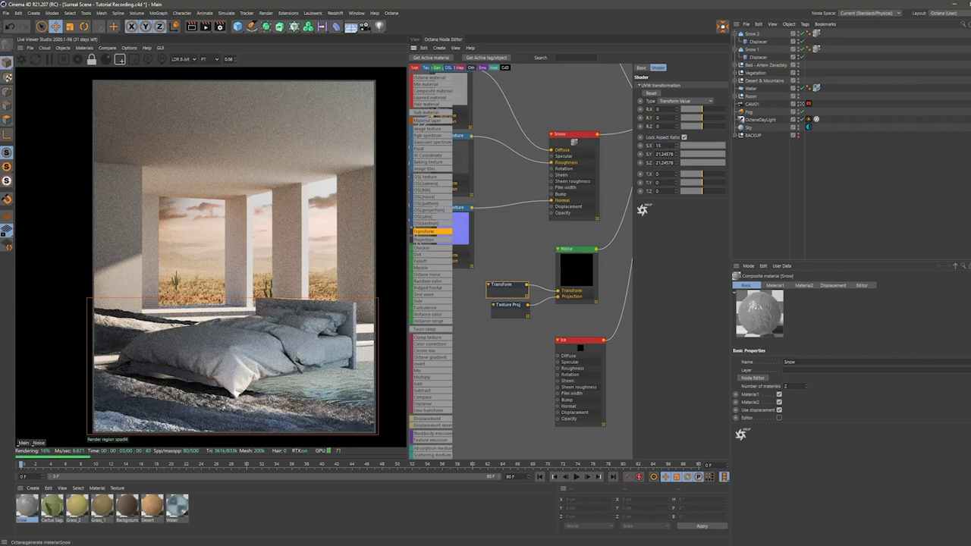
pyautogui.press('Return')
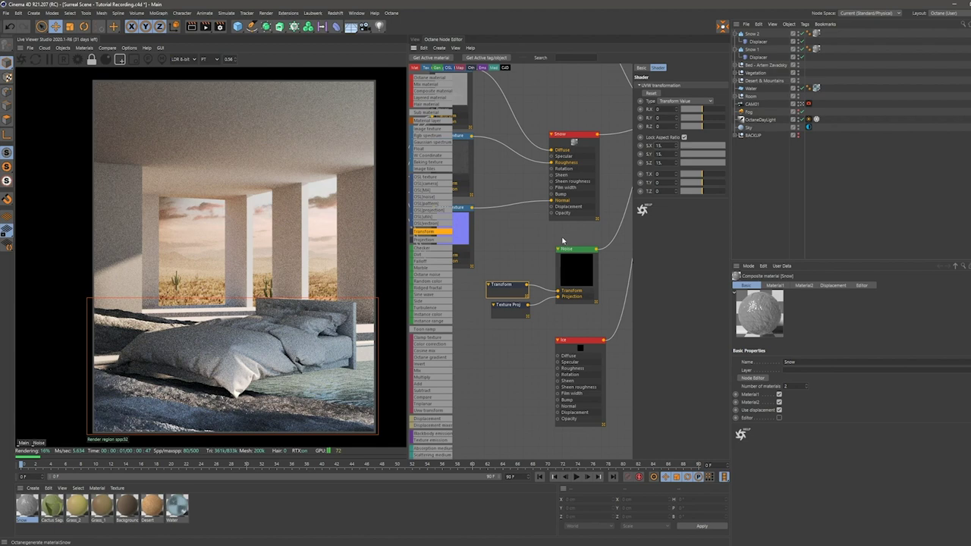
# Save the scene file.
pyautogui.click(570, 240)
pyautogui.scroll(-3, 524, 254)
pyautogui.moveTo(512, 261); pyautogui.dragTo(513, 257, button='middle')
pyautogui.hotkey('ctrl', 's')
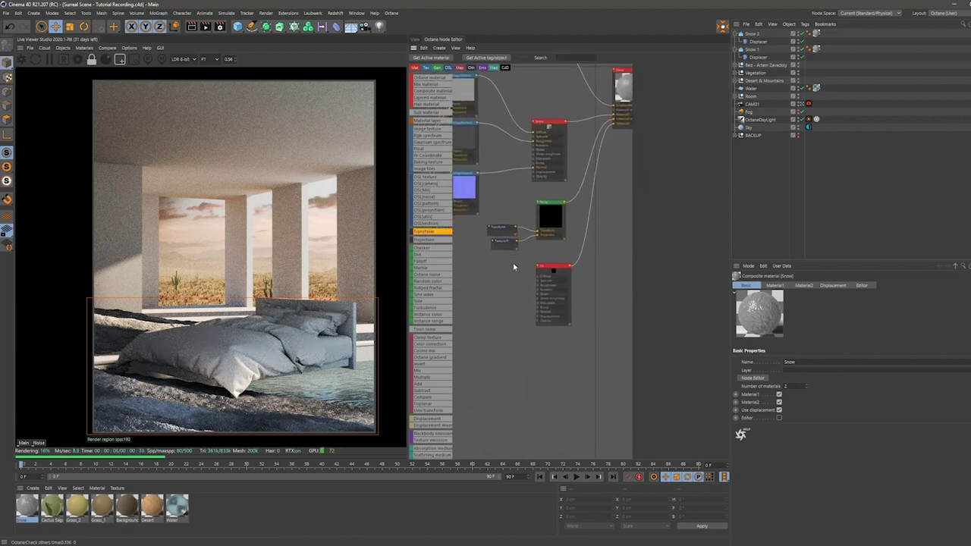
# Add an RGB Spectrum node to the Ice material's Diffuse input and set its color to pale blue (H 195°, S 10%, V 99%).
pyautogui.scroll(2, 520, 318)
pyautogui.moveTo(429, 135); pyautogui.dragTo(544, 264)
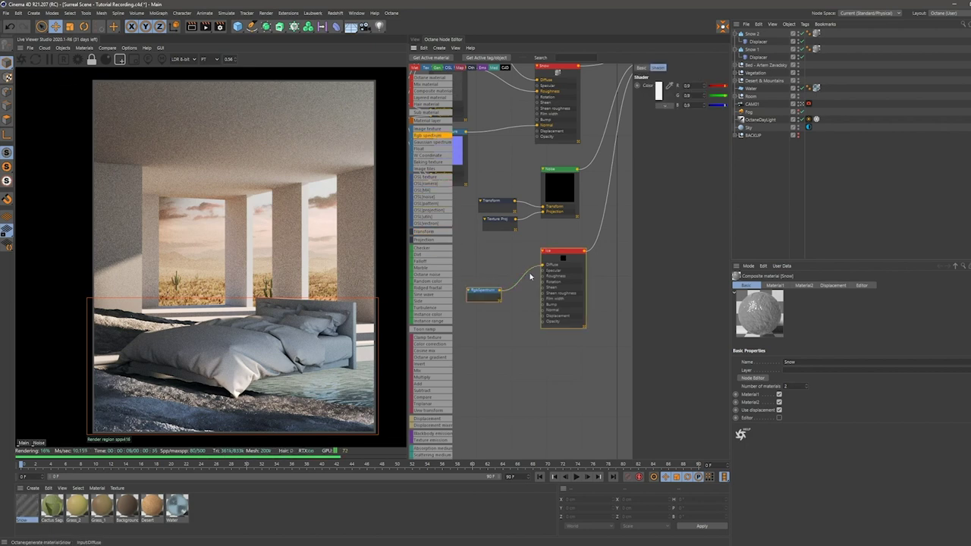
pyautogui.click(658, 94)
pyautogui.moveTo(659, 89); pyautogui.dragTo(678, 88)
pyautogui.click(631, 98)
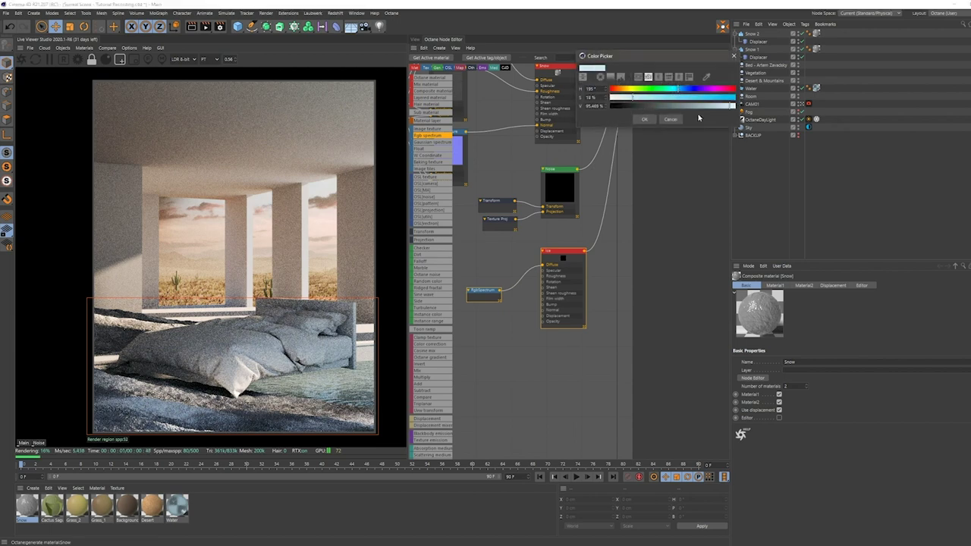
pyautogui.click(644, 119)
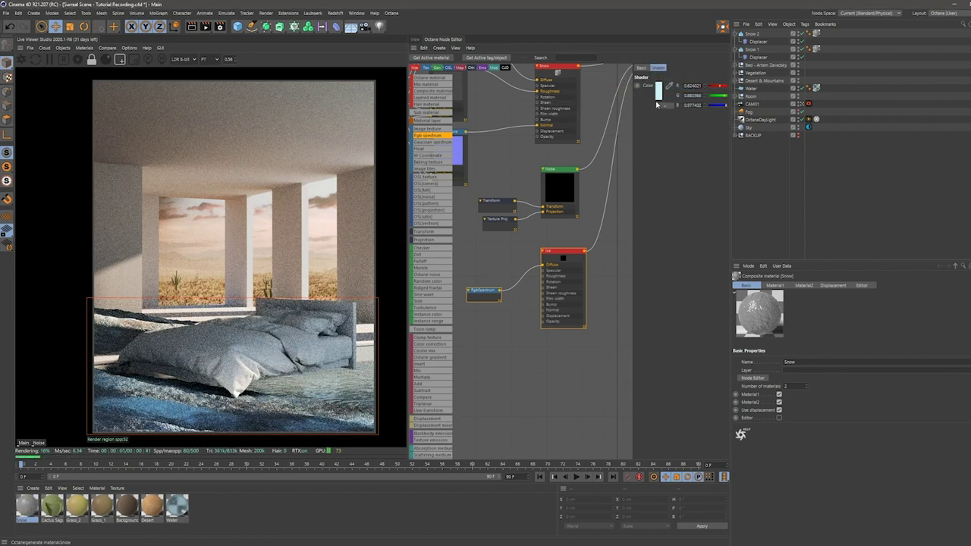
pyautogui.click(658, 91)
pyautogui.moveTo(632, 102); pyautogui.dragTo(623, 104)
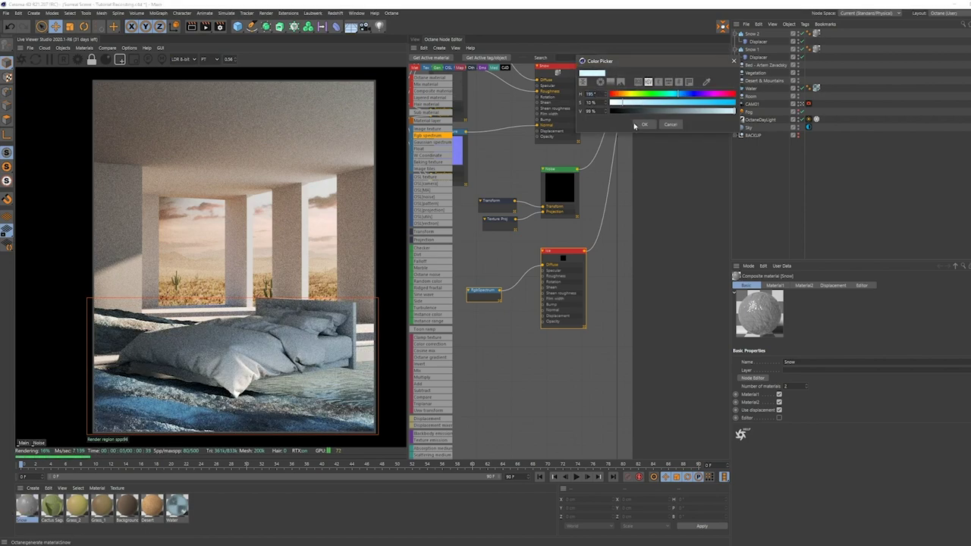
pyautogui.click(643, 125)
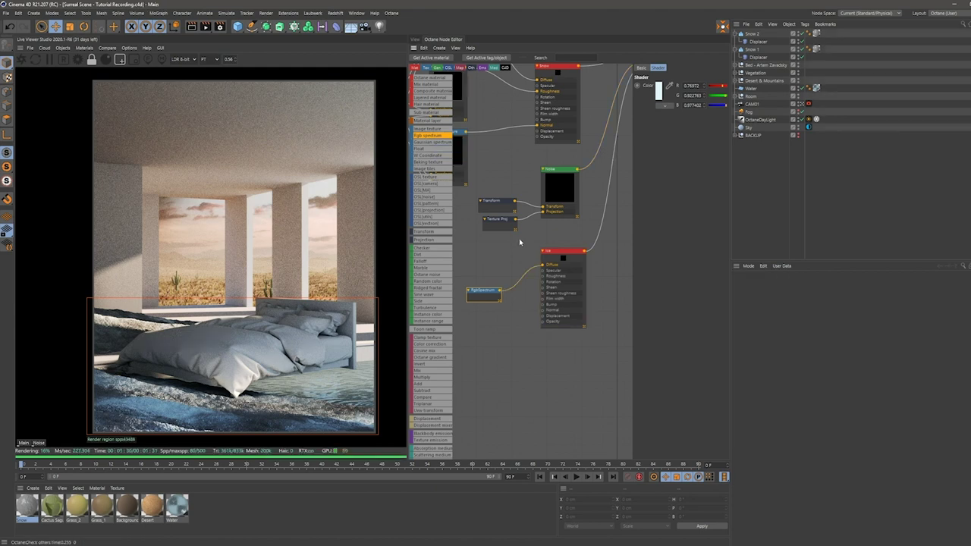
# Set the locked scale of the mask noise's Transform node to 8.
pyautogui.click(490, 201)
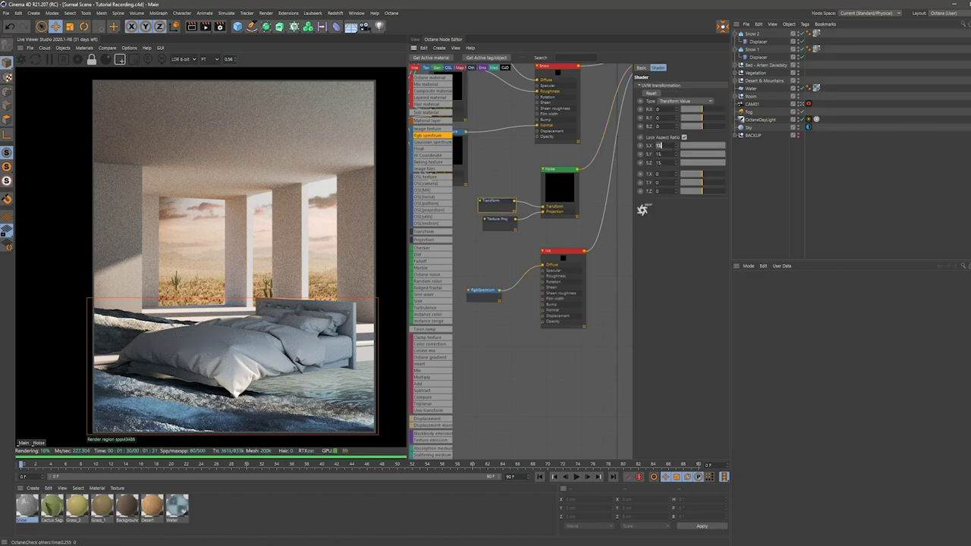
pyautogui.write('8')
pyautogui.press('Return')
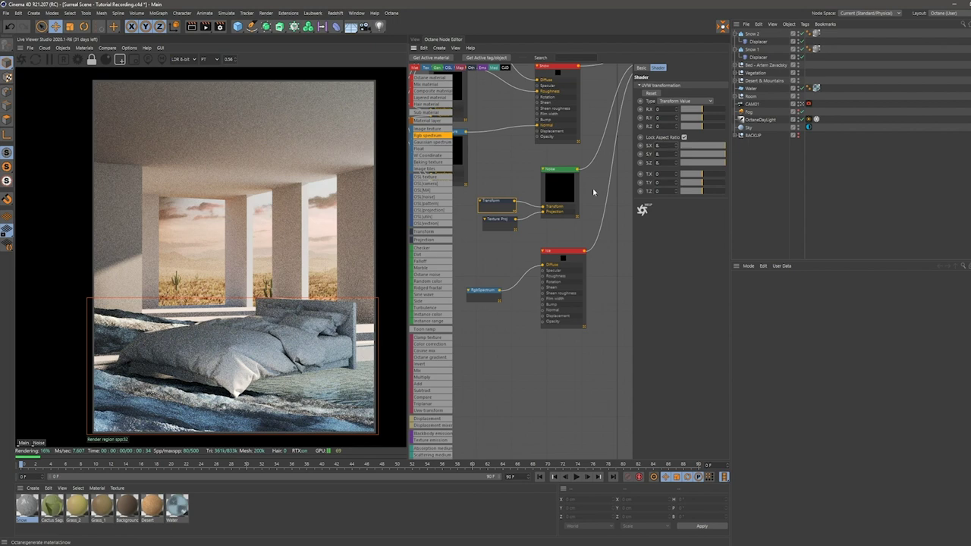
pyautogui.scroll(-2, 508, 273)
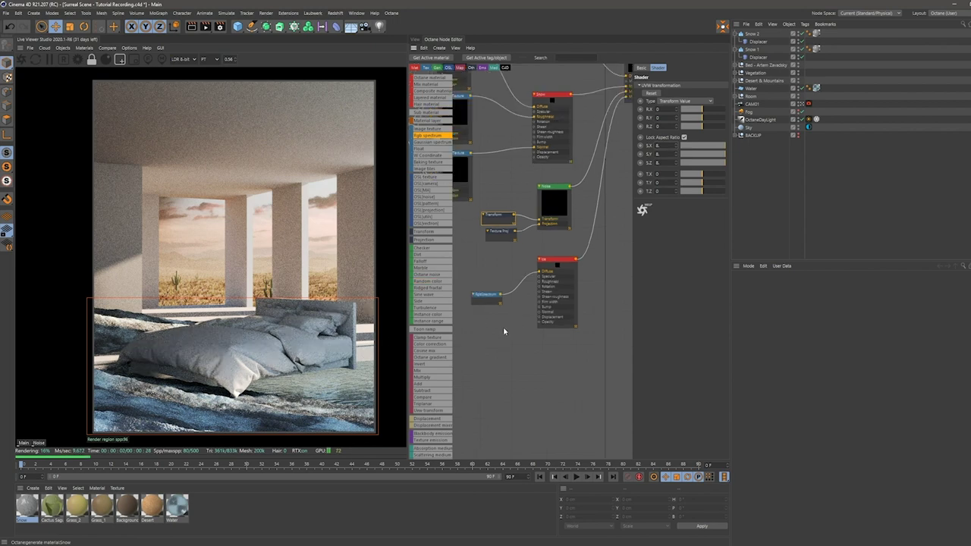
pyautogui.click(500, 334)
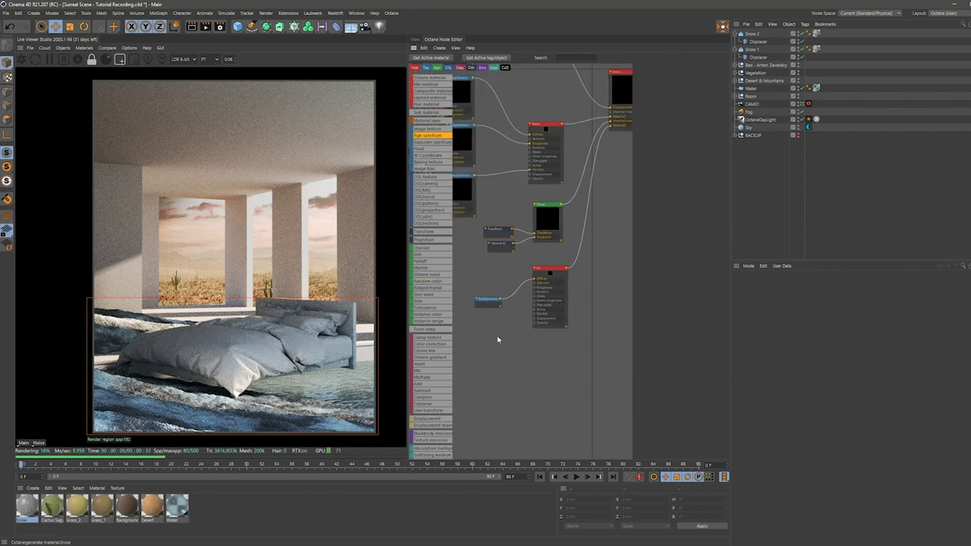
pyautogui.moveTo(499, 336); pyautogui.dragTo(516, 358, button='middle')
# Turn off the render region, return to the 3D viewport and restart the live render.
pyautogui.click(119, 59)
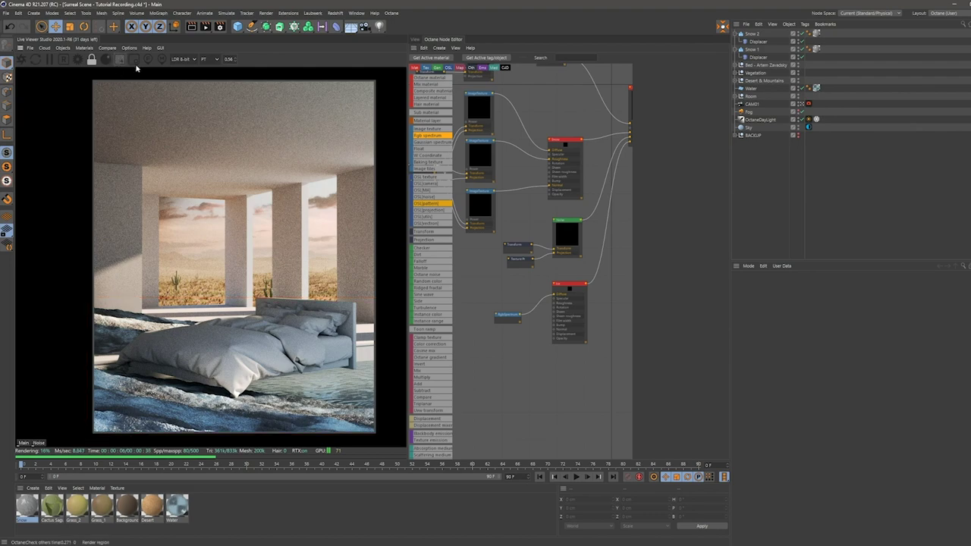
pyautogui.click(414, 39)
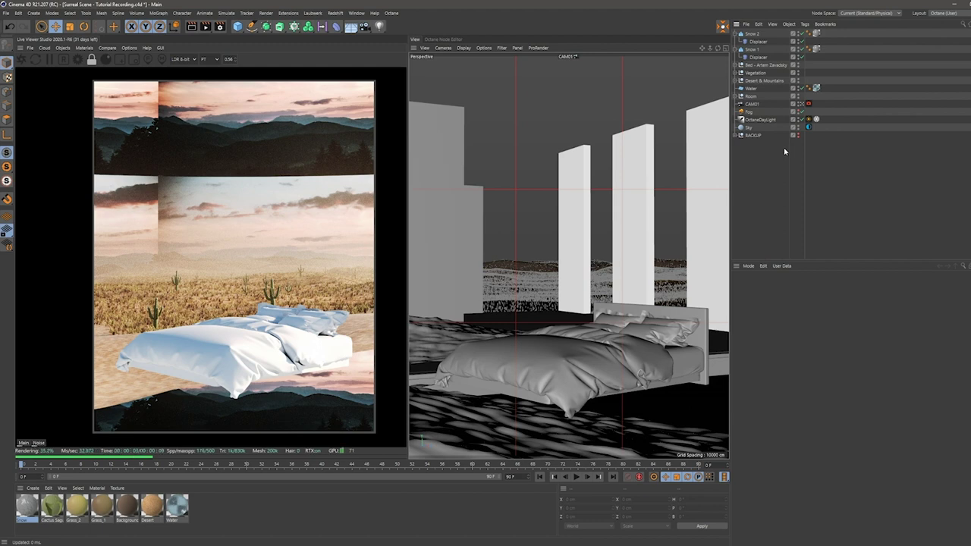
pyautogui.click(22, 59)
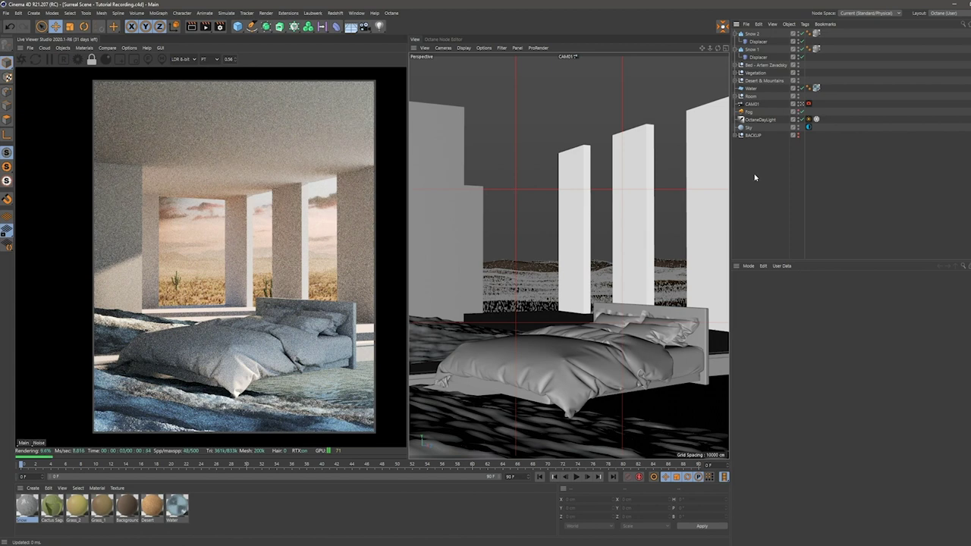
# Set the exposure to 1.3 in the camera imager settings of CAM01's Octane camera tag.
pyautogui.click(808, 104)
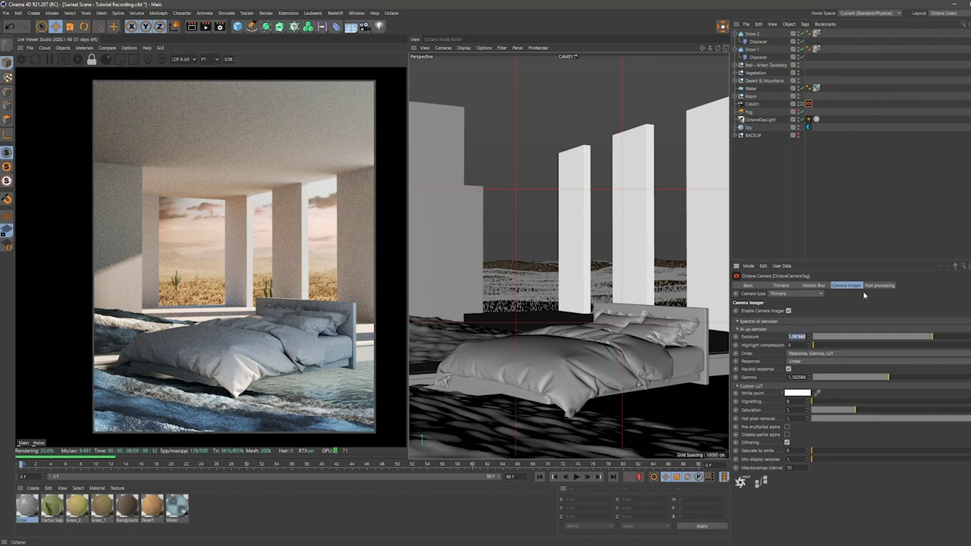
pyautogui.write('1.18258')
pyautogui.press('BackSpace')
pyautogui.press('BackSpace')
pyautogui.write('3')
pyautogui.press('Return')
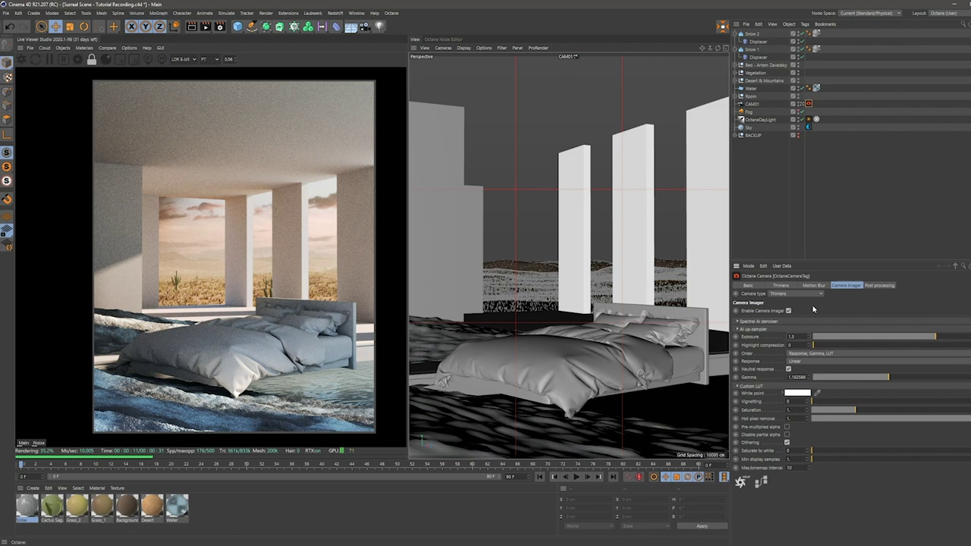
# Enable Check Camera for the live render.
pyautogui.click(129, 48)
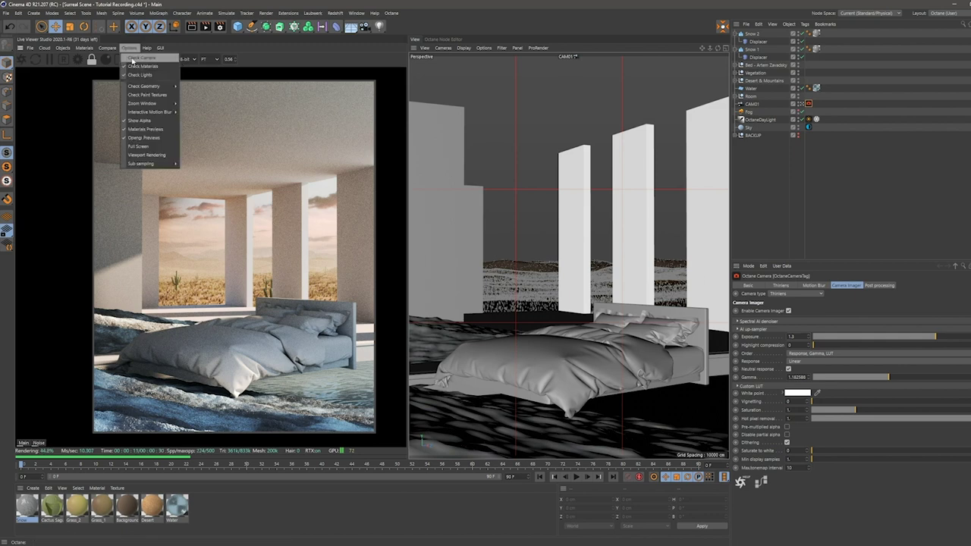
pyautogui.click(134, 59)
pyautogui.click(130, 48)
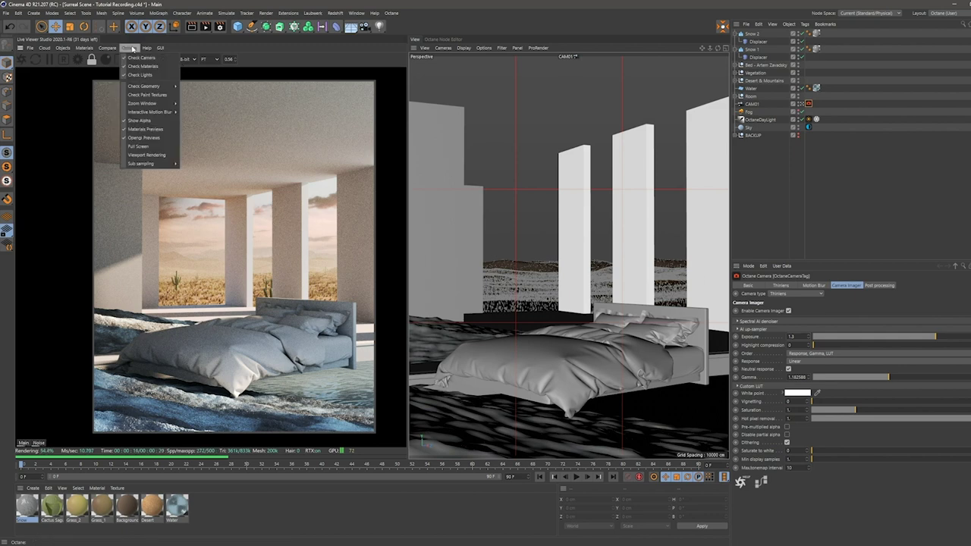
pyautogui.click(133, 49)
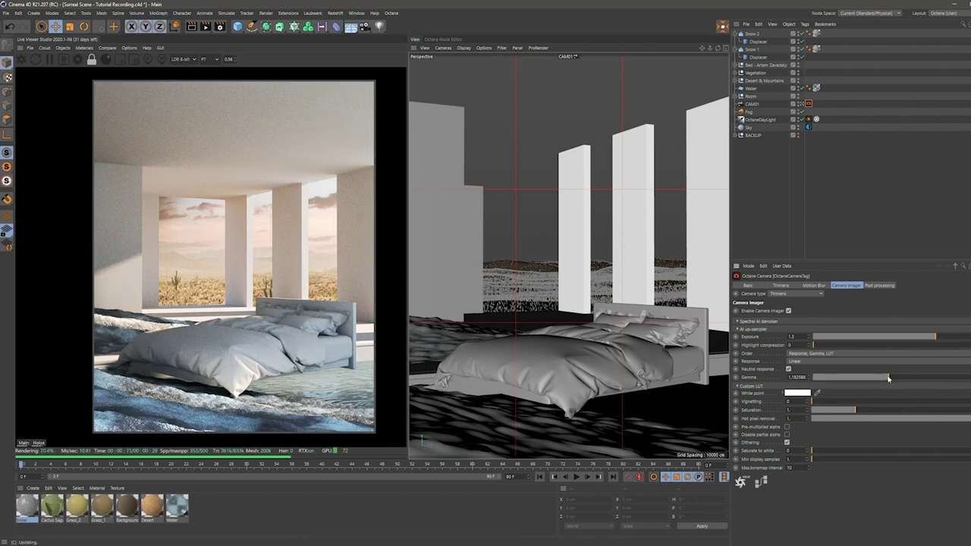
# Lower the camera imager's gamma to about 1.06 and set the custom LUT strength to 0.75.
pyautogui.moveTo(888, 377); pyautogui.dragTo(883, 377)
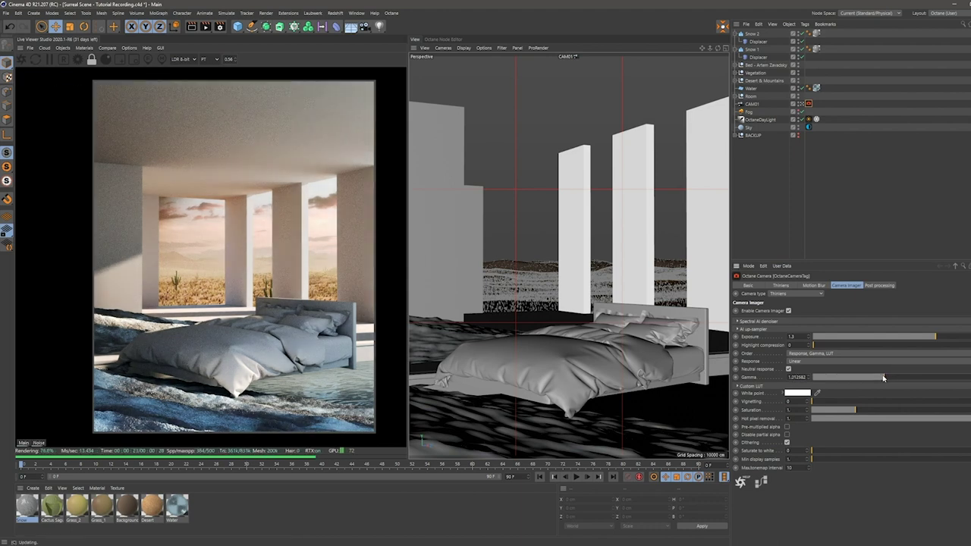
pyautogui.moveTo(884, 377); pyautogui.dragTo(886, 377)
pyautogui.click(759, 387)
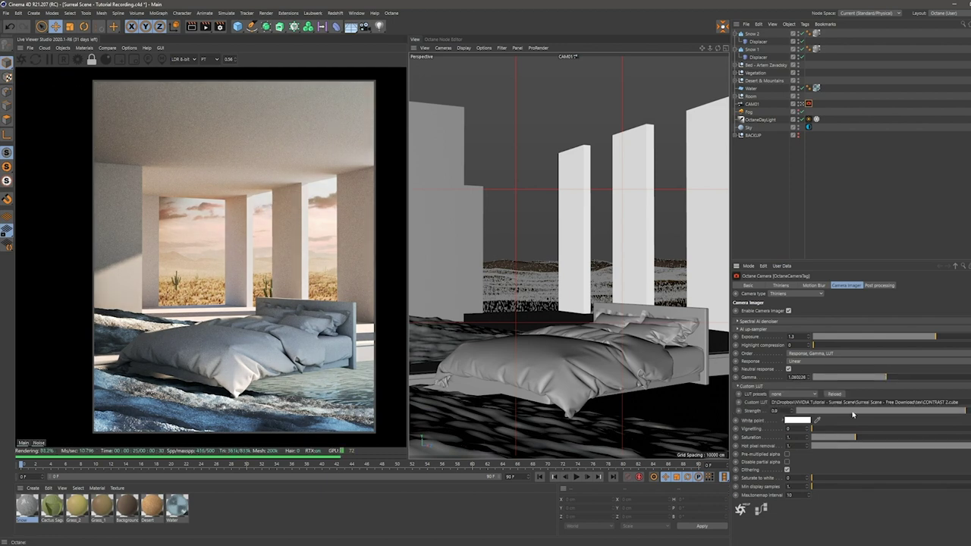
pyautogui.press('Return')
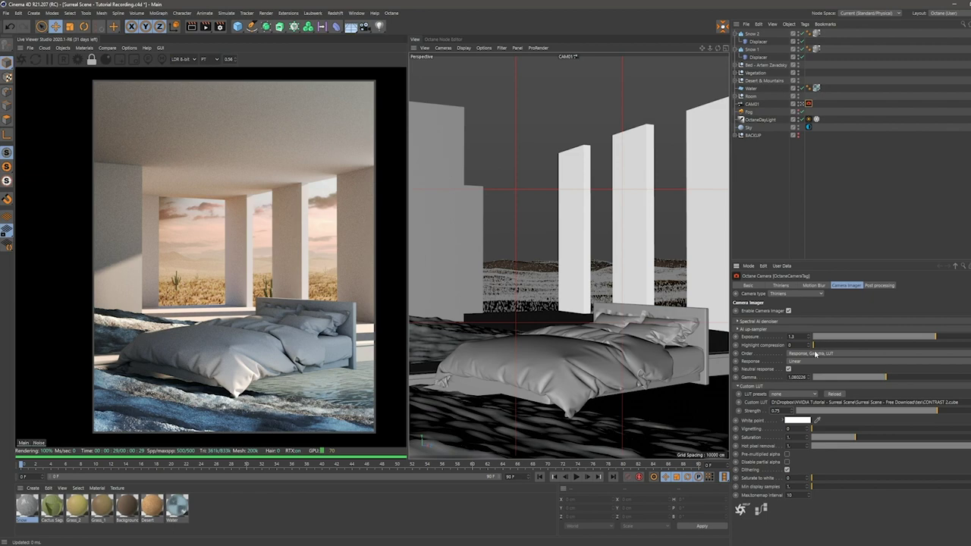
# Disable Check Camera for the live render and switch the viewport from CAM01 to the default camera.
pyautogui.click(129, 48)
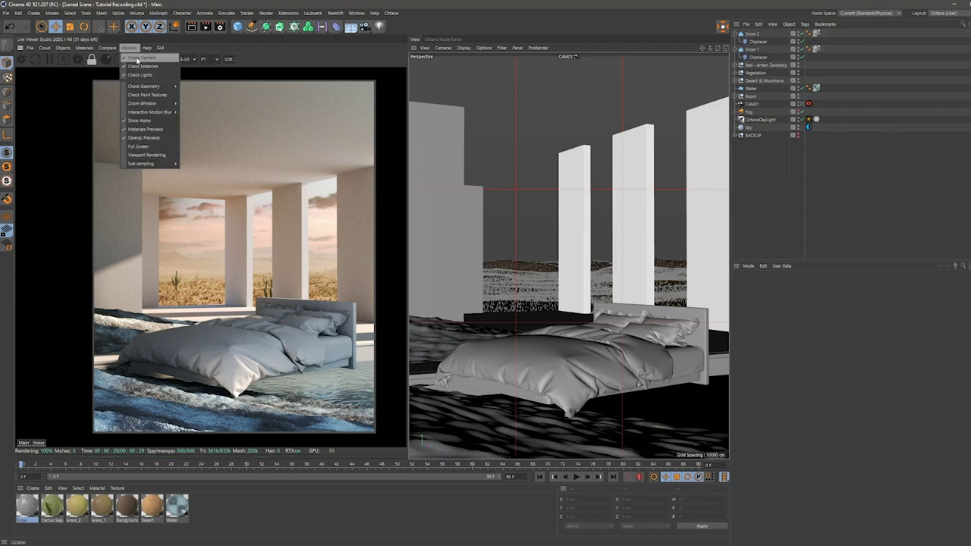
pyautogui.click(137, 60)
pyautogui.click(801, 106)
pyautogui.click(801, 105)
# Add an Octane area light, place it over the water beside the bed and turn it to a 180° heading.
pyautogui.scroll(-5, 543, 230)
pyautogui.moveTo(543, 230)
pyautogui.keyDown('alt'); pyautogui.mouseDown()
pyautogui.moveTo(535, 240)
pyautogui.moveTo(553, 224)
pyautogui.mouseUp(); pyautogui.keyUp('alt')
pyautogui.click(66, 48)
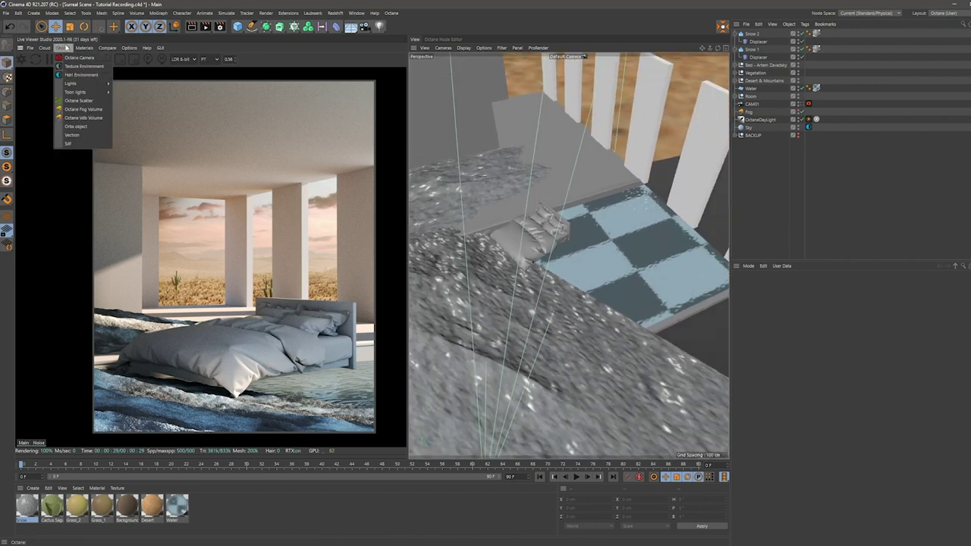
pyautogui.moveTo(76, 83)
pyautogui.click(137, 94)
pyautogui.moveTo(497, 193); pyautogui.dragTo(587, 178)
pyautogui.press('r')
pyautogui.press('e')
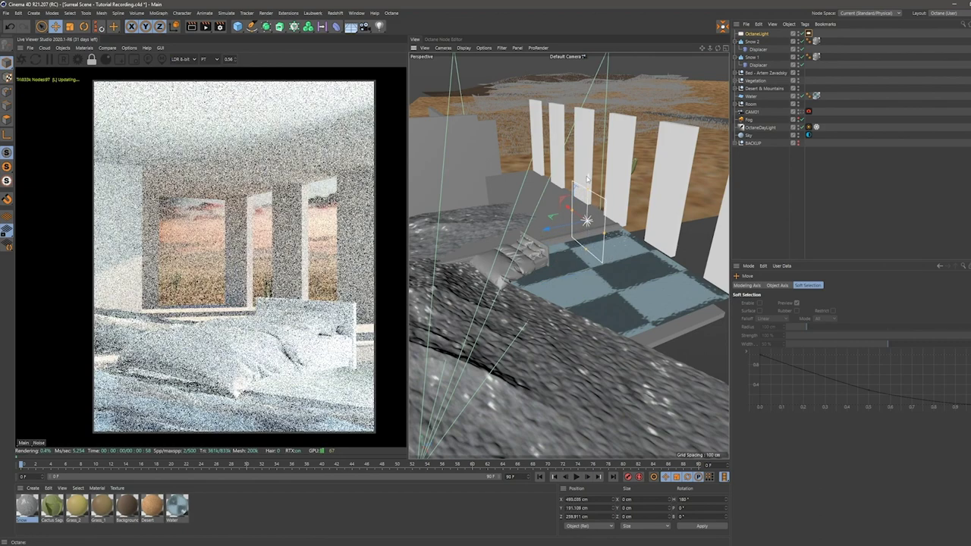
# Change the Octane light's type to Texture and set its power to 15.
pyautogui.click(758, 185)
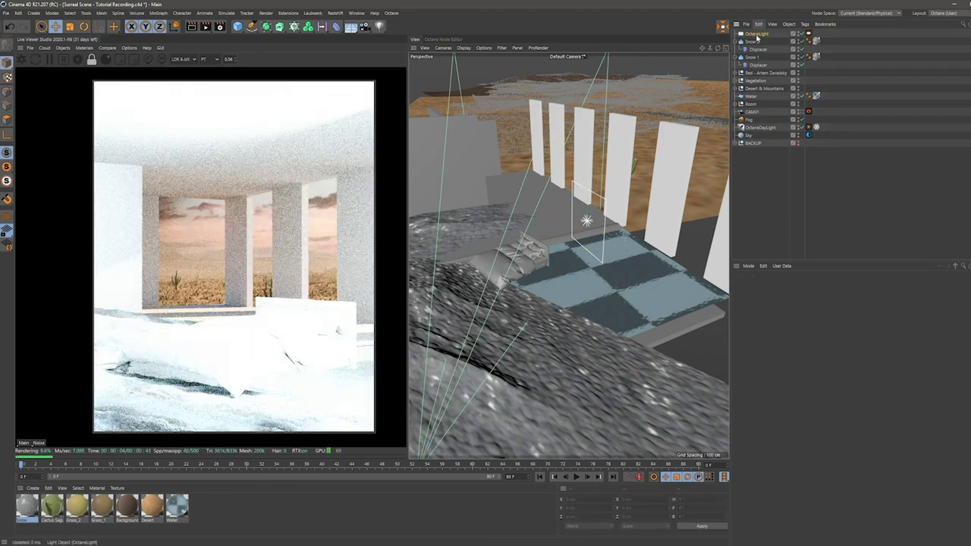
pyautogui.click(809, 33)
pyautogui.click(803, 285)
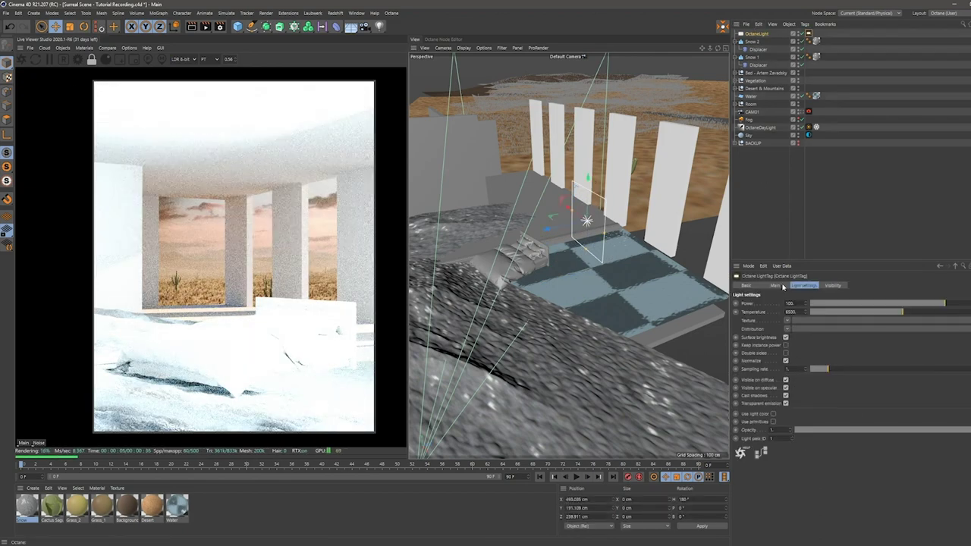
pyautogui.click(781, 286)
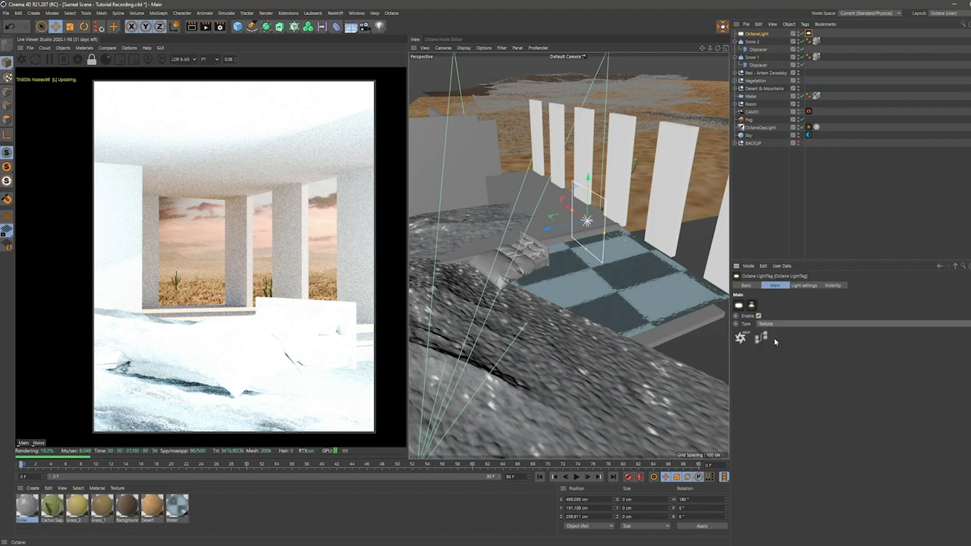
pyautogui.click(803, 286)
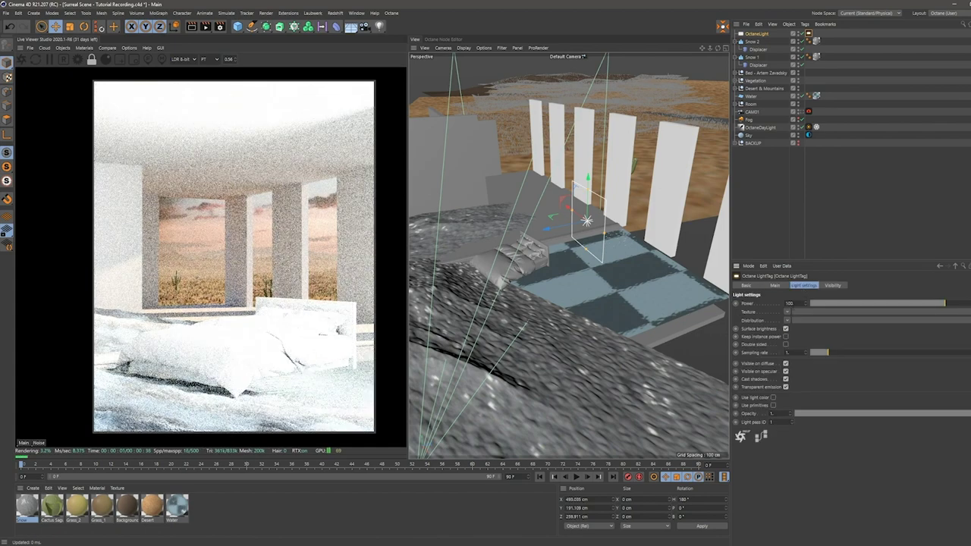
pyautogui.write('15')
pyautogui.press('Return')
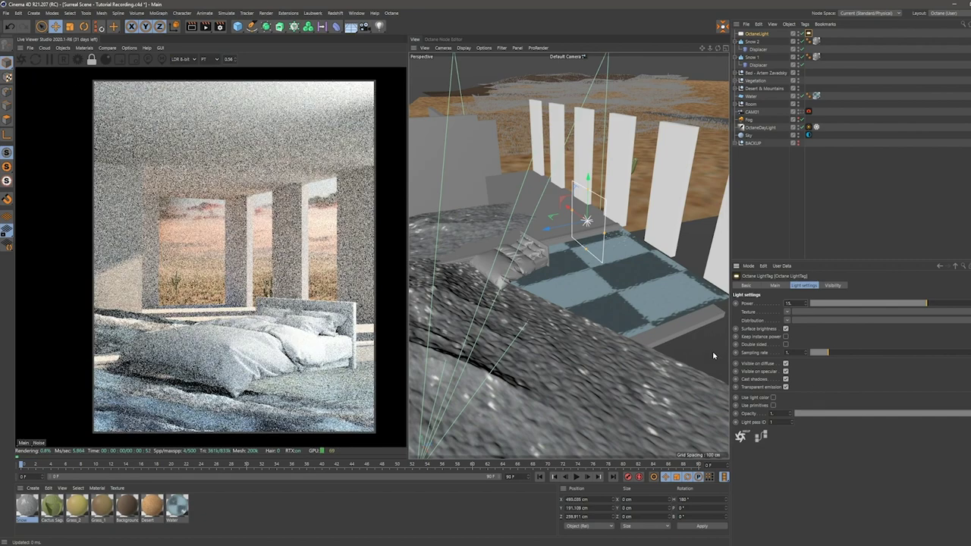
# Tilt the area light to a pitch of about 26°.
pyautogui.keyDown('alt'); pyautogui.moveTo(638, 307); pyautogui.dragTo(581, 273); pyautogui.keyUp('alt')
pyautogui.keyDown('alt'); pyautogui.moveTo(599, 220); pyautogui.dragTo(587, 203); pyautogui.keyUp('alt')
pyautogui.press('r')
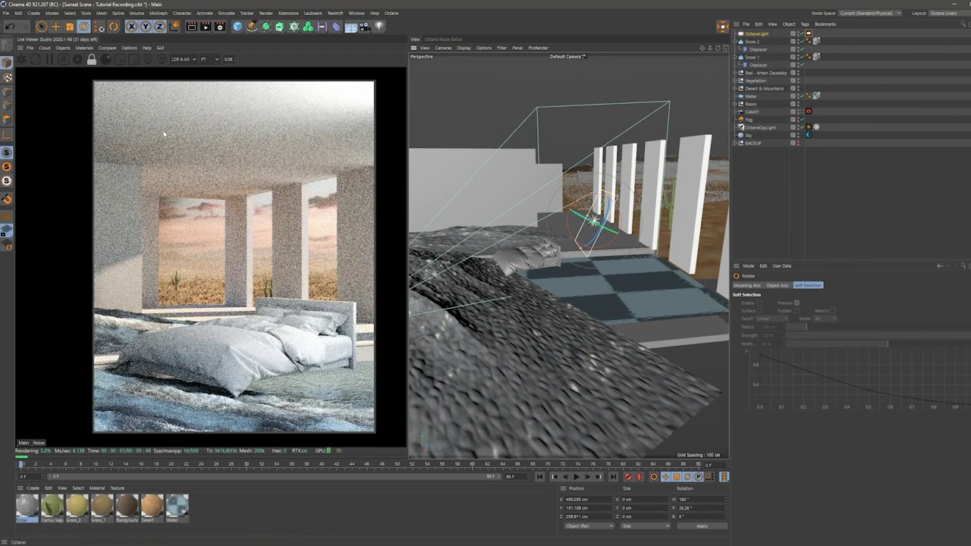
# Move the area light along the world axes to about X 573 cm, Z 370 cm, farther out over the water.
pyautogui.keyDown('alt'); pyautogui.moveTo(610, 276); pyautogui.dragTo(470, 209); pyautogui.keyUp('alt')
pyautogui.press('e')
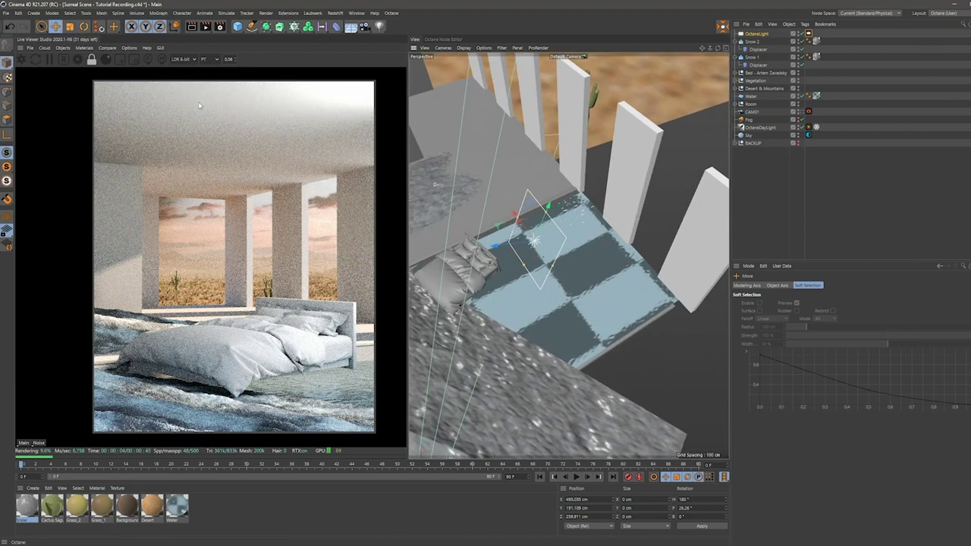
pyautogui.press('w')
pyautogui.press('w')
pyautogui.press('w')
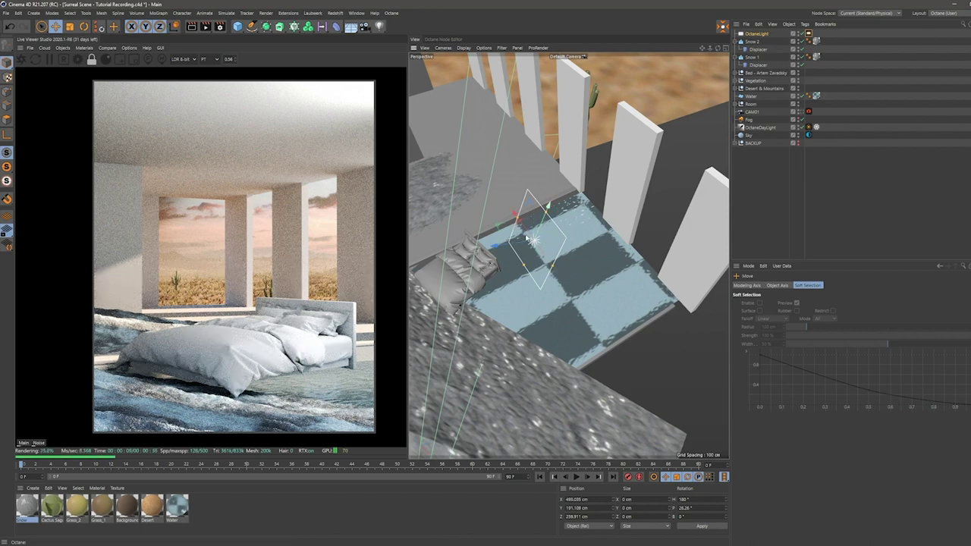
pyautogui.moveTo(562, 232); pyautogui.dragTo(584, 223)
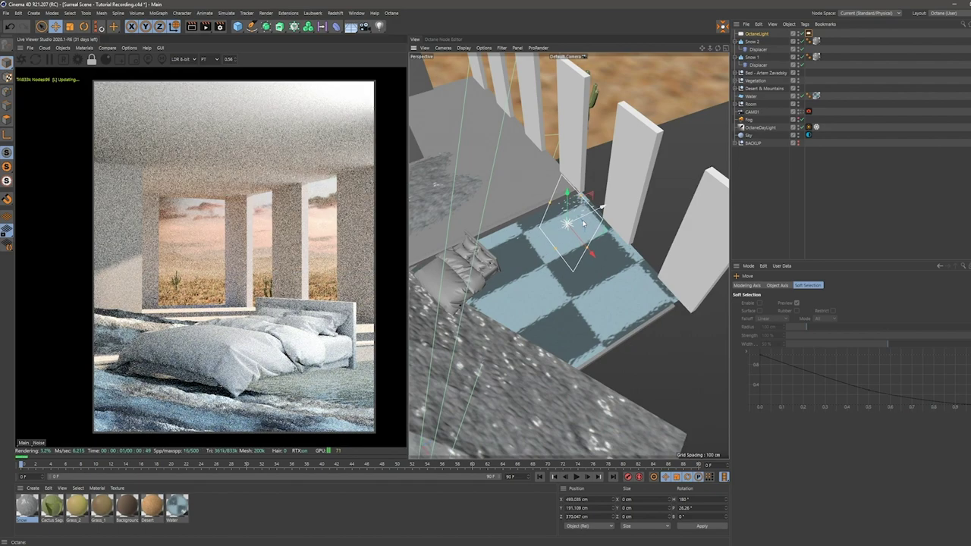
pyautogui.keyDown('alt'); pyautogui.moveTo(560, 263); pyautogui.dragTo(651, 284); pyautogui.keyUp('alt')
pyautogui.moveTo(588, 234); pyautogui.dragTo(615, 238)
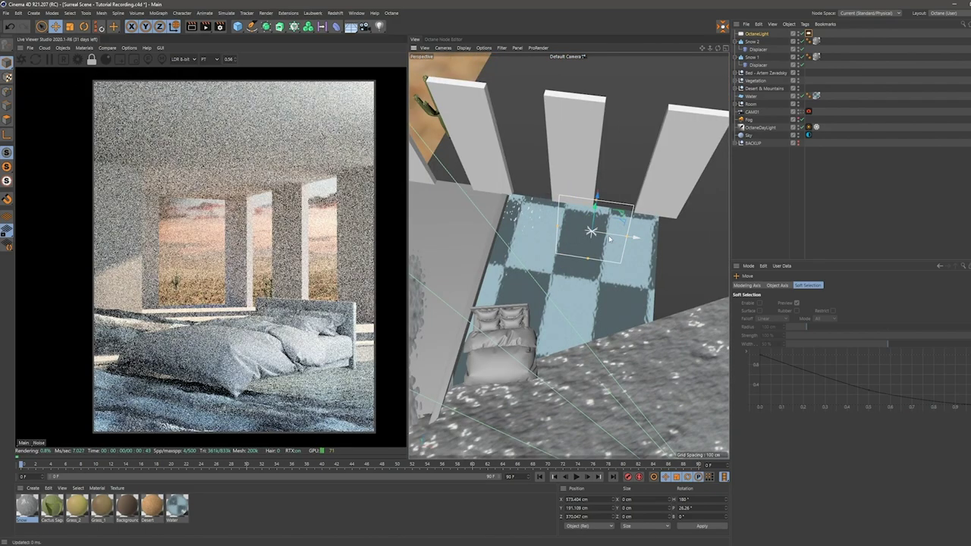
pyautogui.keyDown('alt'); pyautogui.moveTo(577, 279); pyautogui.dragTo(527, 251); pyautogui.keyUp('alt')
# Rename the area light Interior Light 1 and duplicate it as Interior Light 2.
pyautogui.click(759, 34)
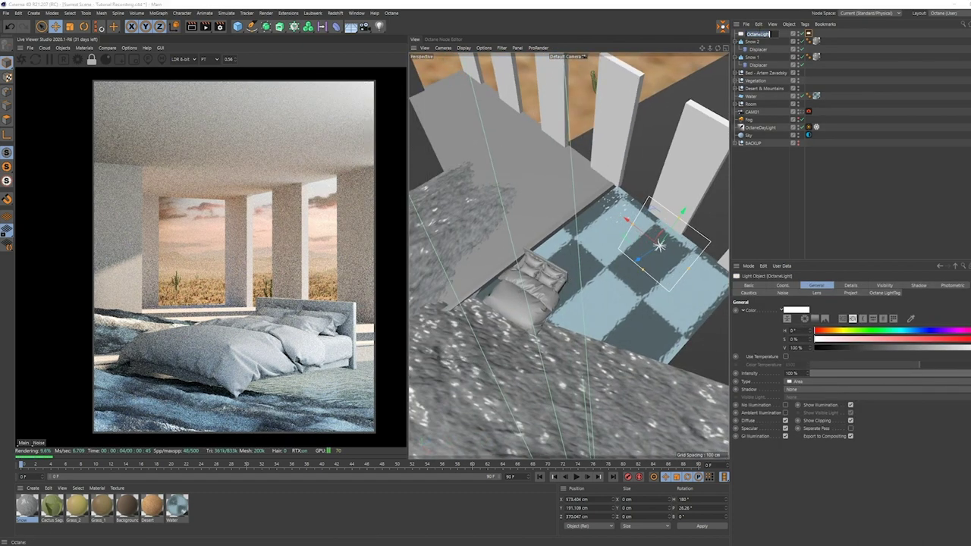
pyautogui.write('Interior Light 1')
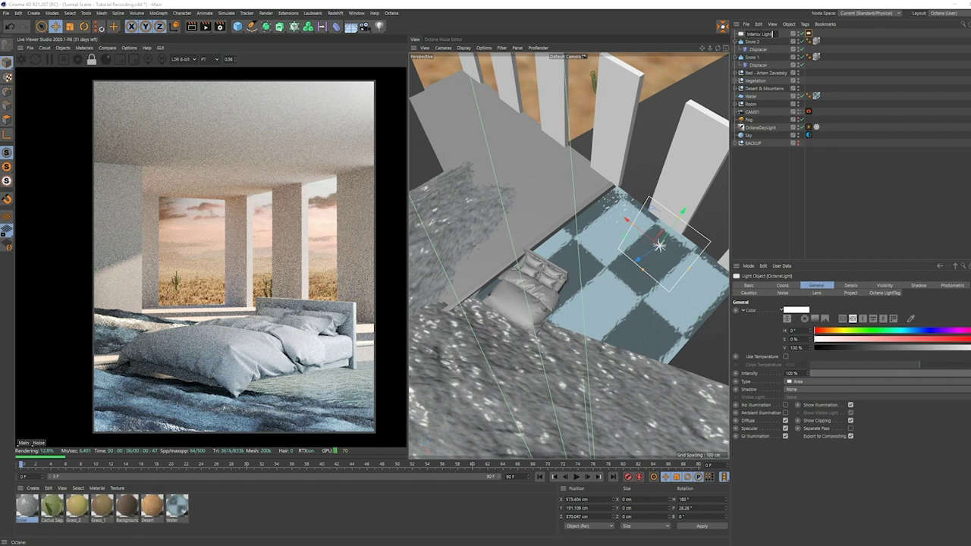
pyautogui.press('Return')
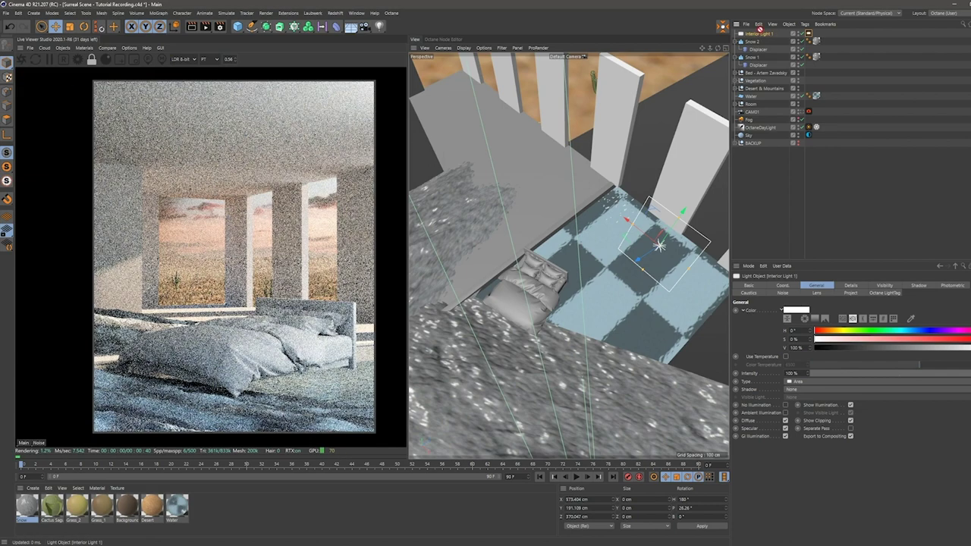
pyautogui.keyDown('ctrl'); pyautogui.moveTo(763, 33); pyautogui.dragTo(796, 37); pyautogui.keyUp('ctrl')
pyautogui.doubleClick(772, 35)
pyautogui.write('2')
pyautogui.press('Return')
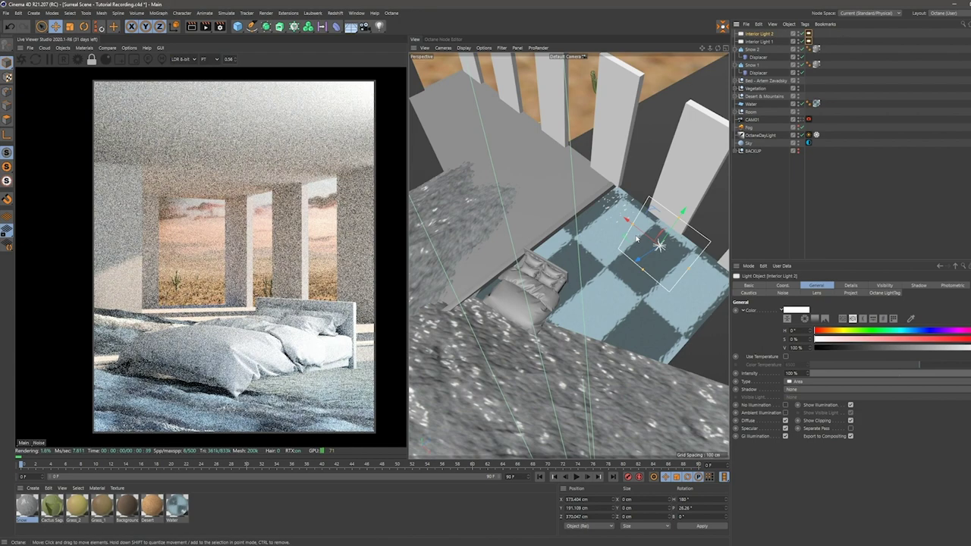
# Set the pitch of Interior Light 2 to 0°.
pyautogui.keyDown('alt'); pyautogui.moveTo(634, 236); pyautogui.dragTo(629, 248); pyautogui.keyUp('alt')
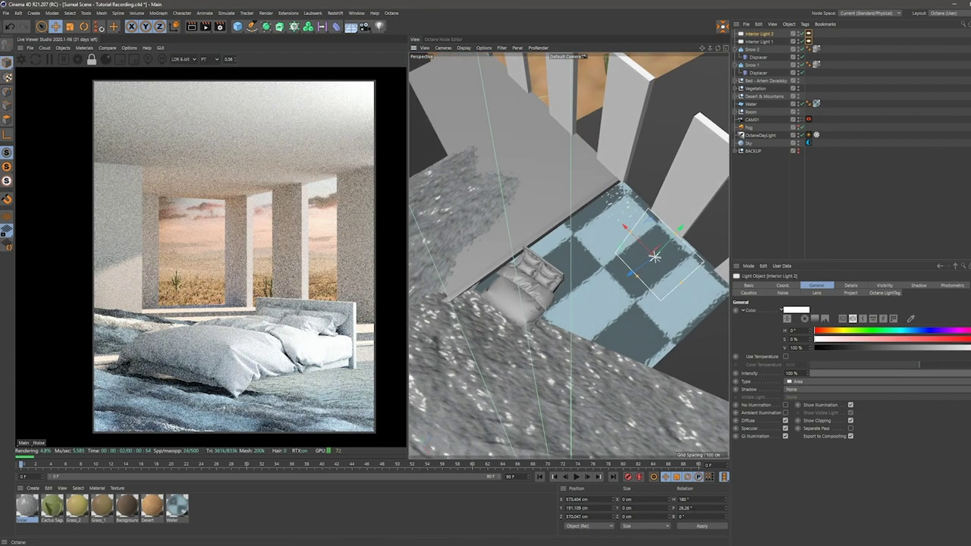
pyautogui.write('0')
pyautogui.press('Return')
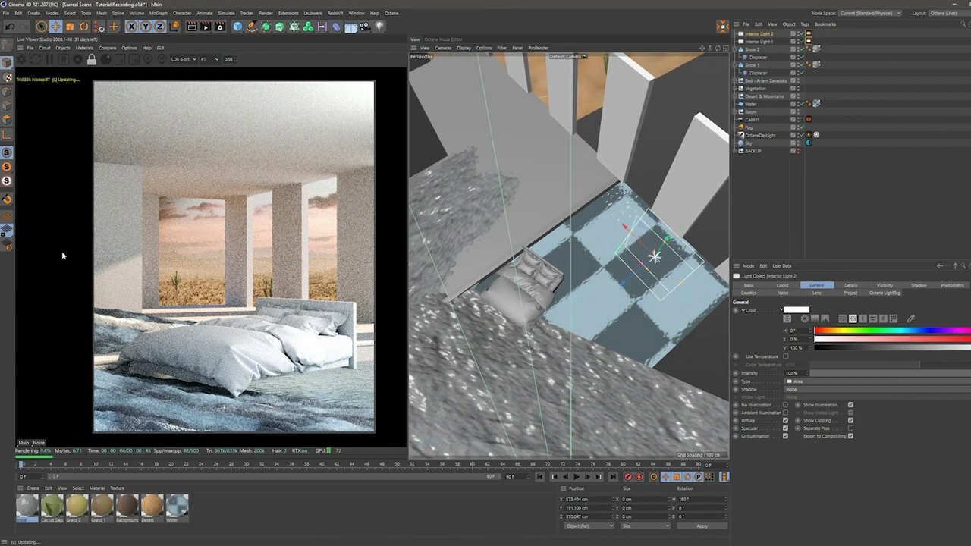
# Scale Interior Light 2 down and move it across the room to just behind the bed's headboard.
pyautogui.keyDown('alt'); pyautogui.moveTo(592, 262); pyautogui.dragTo(592, 248); pyautogui.keyUp('alt')
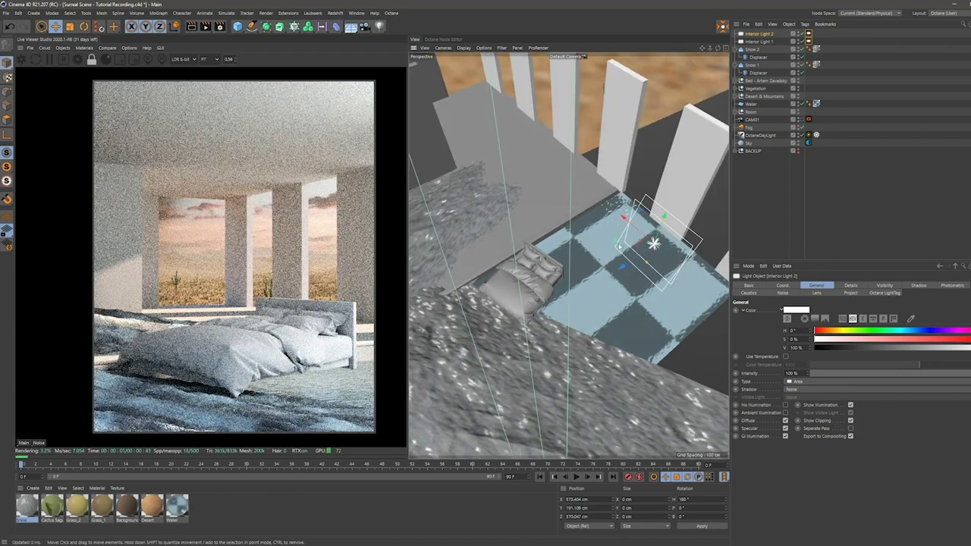
pyautogui.moveTo(628, 222); pyautogui.dragTo(572, 202)
pyautogui.keyDown('alt'); pyautogui.moveTo(586, 262); pyautogui.dragTo(479, 287); pyautogui.keyUp('alt')
pyautogui.press('t')
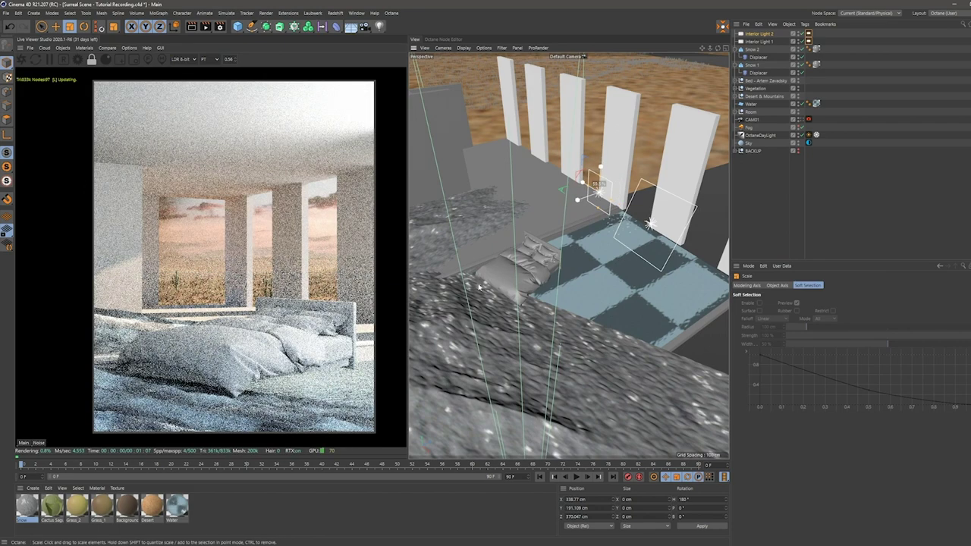
pyautogui.press('e')
pyautogui.keyDown('alt'); pyautogui.moveTo(585, 232); pyautogui.dragTo(560, 204); pyautogui.keyUp('alt')
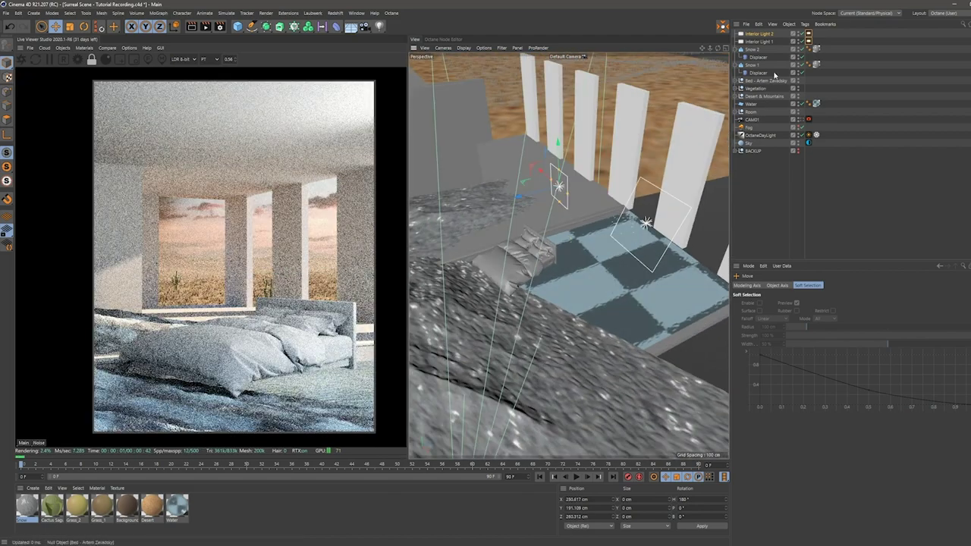
# Set the power of Interior Light 2 to 40.
pyautogui.click(808, 34)
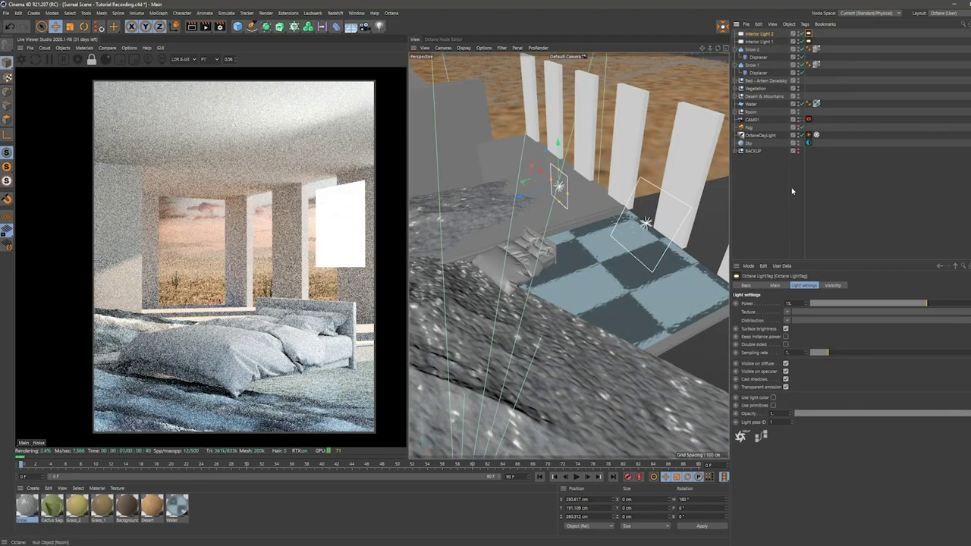
pyautogui.click(789, 303)
pyautogui.write('40')
pyautogui.press('Return')
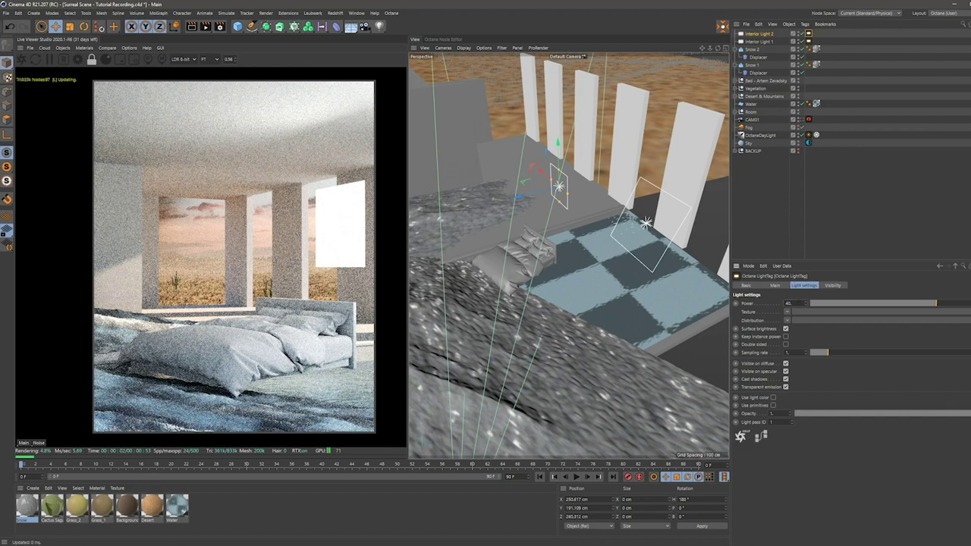
# Turn off camera visibility and shadow visibility for Interior Light 2.
pyautogui.click(832, 285)
pyautogui.click(777, 304)
pyautogui.click(777, 311)
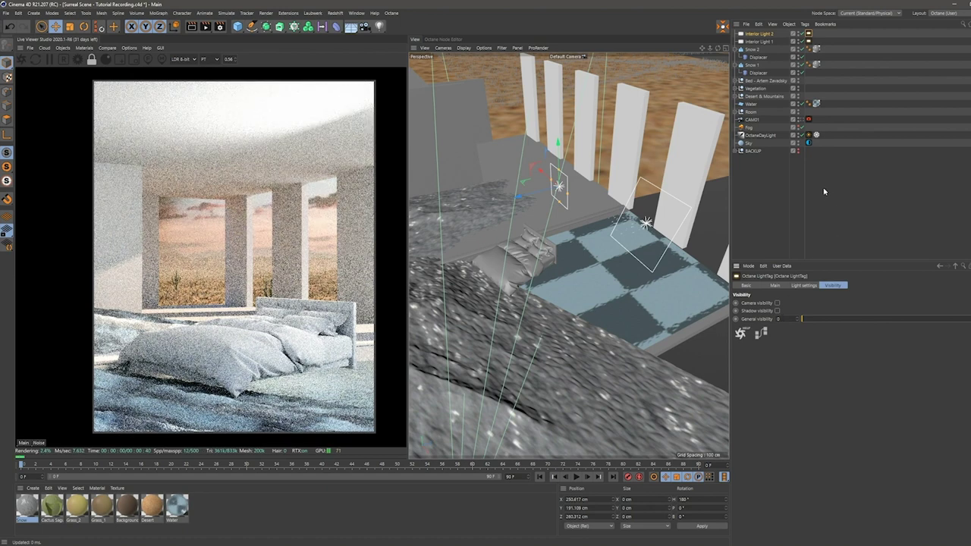
pyautogui.click(824, 191)
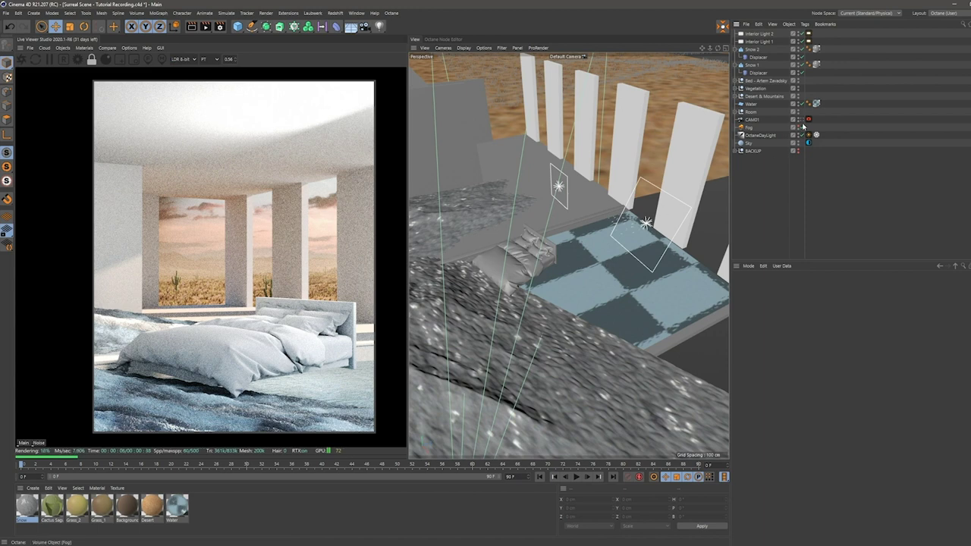
# Turn the live viewer's Check Camera option on and look through CAM01.
pyautogui.click(131, 47)
pyautogui.click(132, 57)
pyautogui.click(802, 120)
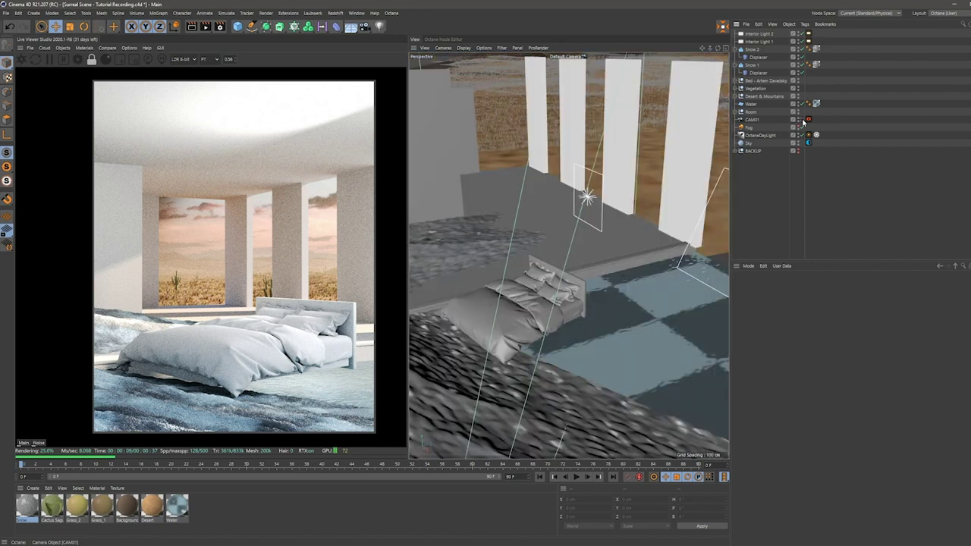
# Raise CAM01's highlight compression to about 0.38 in its camera imager and save the scene.
pyautogui.click(809, 119)
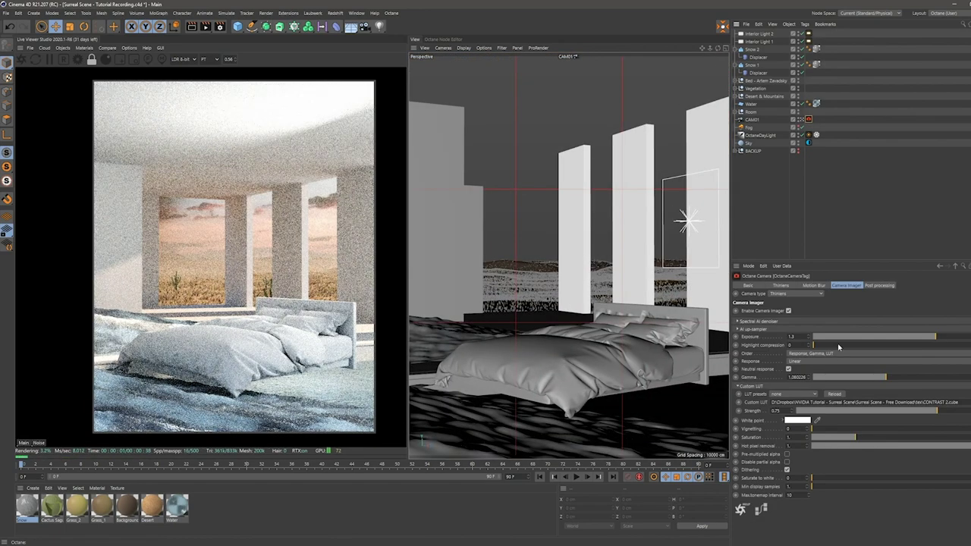
pyautogui.moveTo(839, 347); pyautogui.dragTo(880, 345)
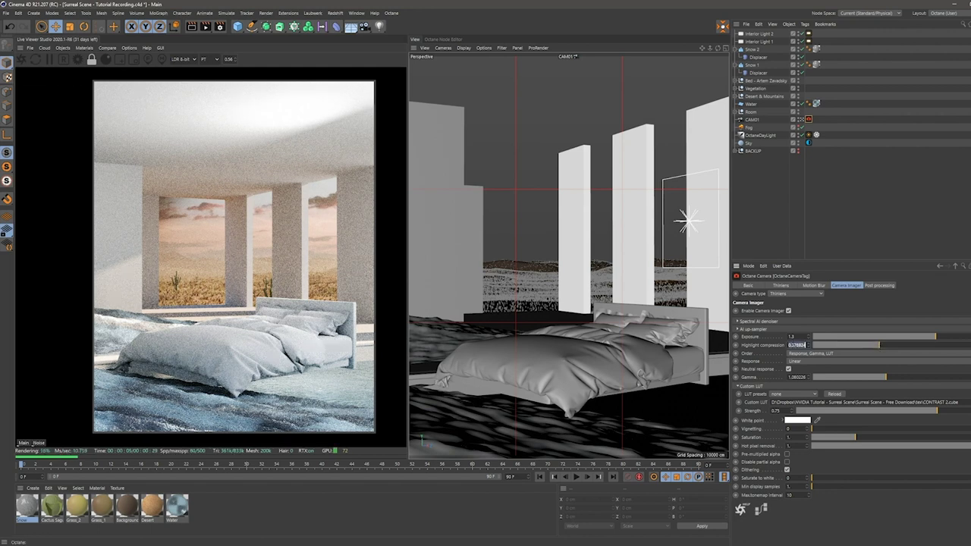
pyautogui.press('Return')
pyautogui.click(818, 203)
pyautogui.hotkey('ctrl', 's')
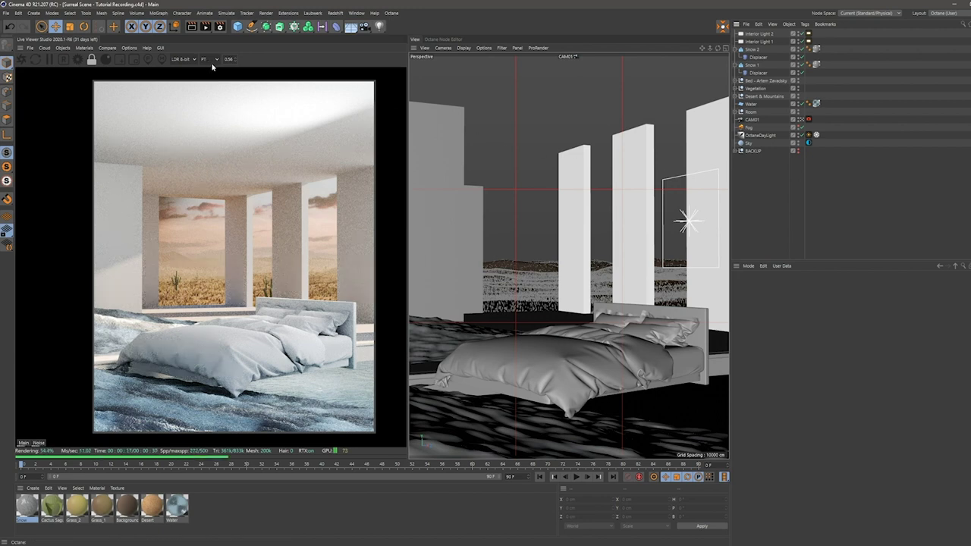
# Switch Interior Light 2 off and back on to compare its effect on the render.
pyautogui.click(805, 35)
pyautogui.click(803, 35)
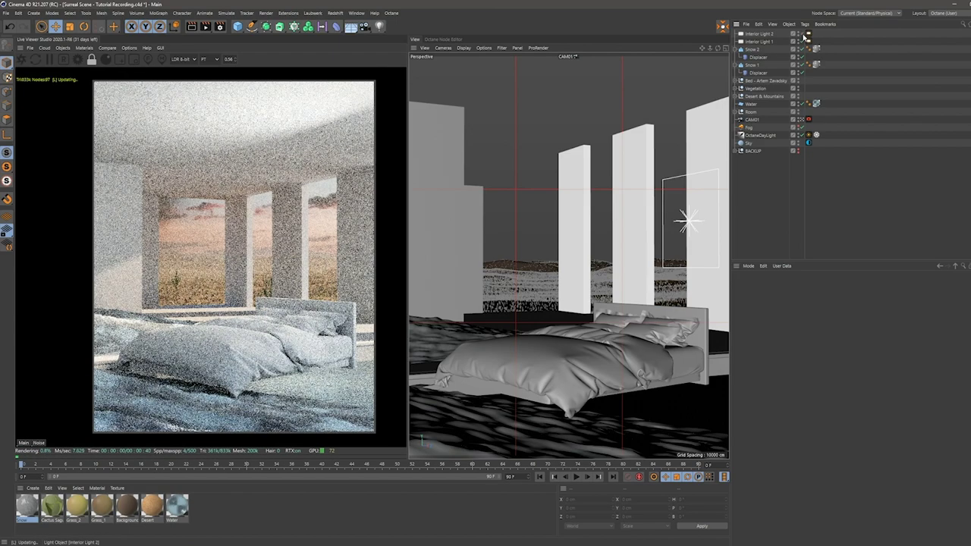
pyautogui.click(803, 35)
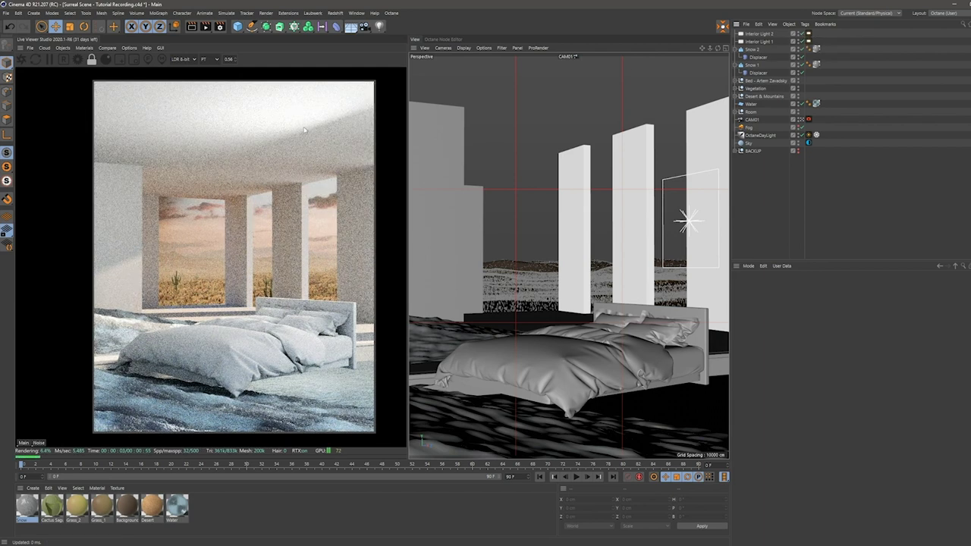
# With the live viewer's Check Camera option off, tilt Interior Light 2 to a pitch of about -8.7° and lower it to about Y 160 cm.
pyautogui.click(129, 48)
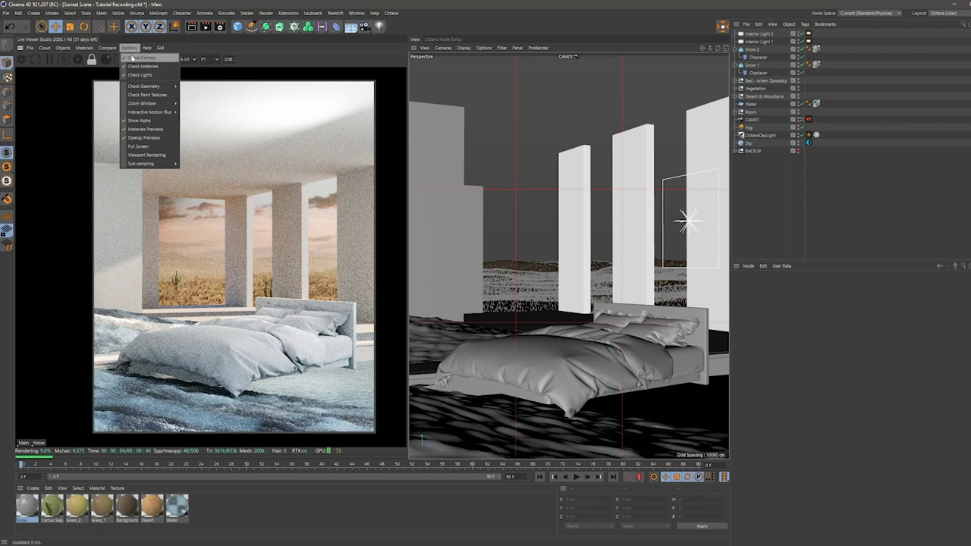
pyautogui.click(133, 57)
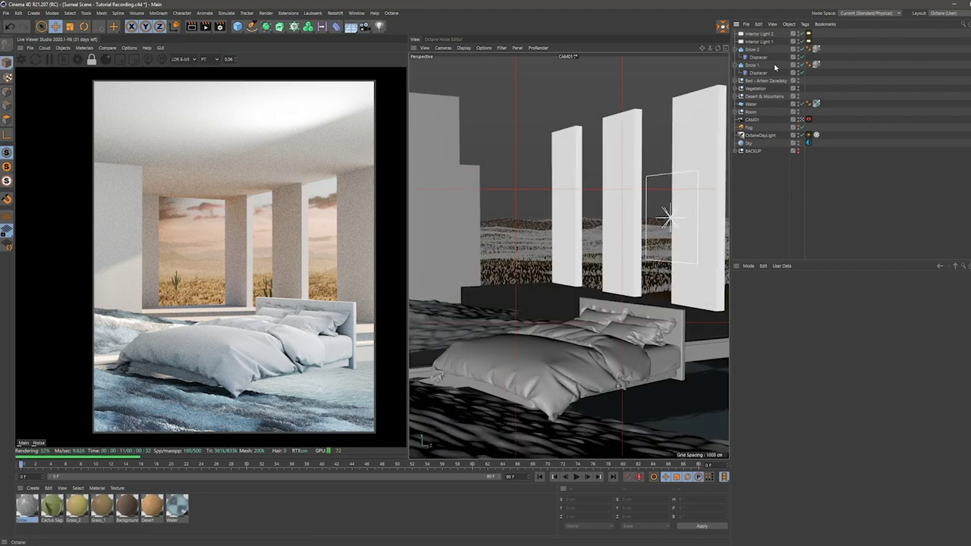
pyautogui.click(766, 33)
pyautogui.press('r')
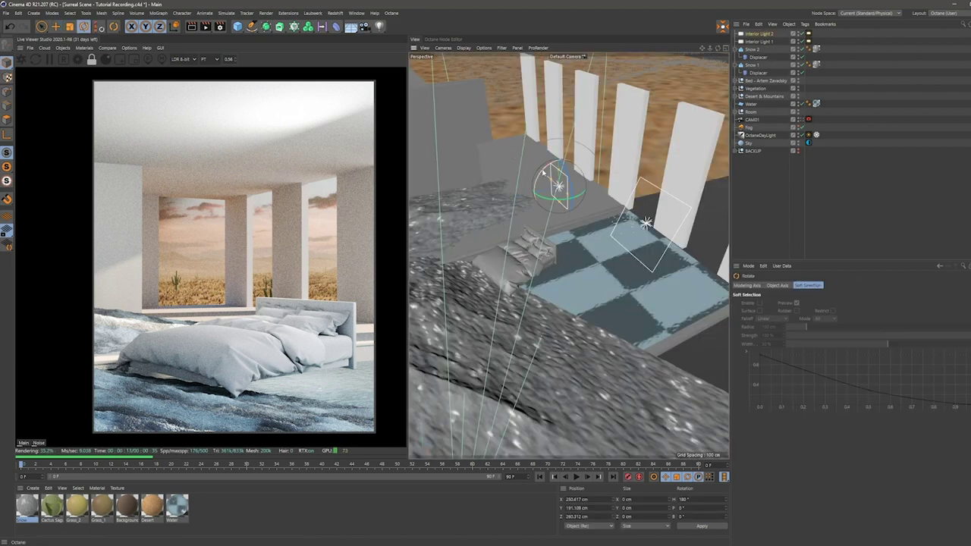
pyautogui.moveTo(540, 175); pyautogui.dragTo(541, 179)
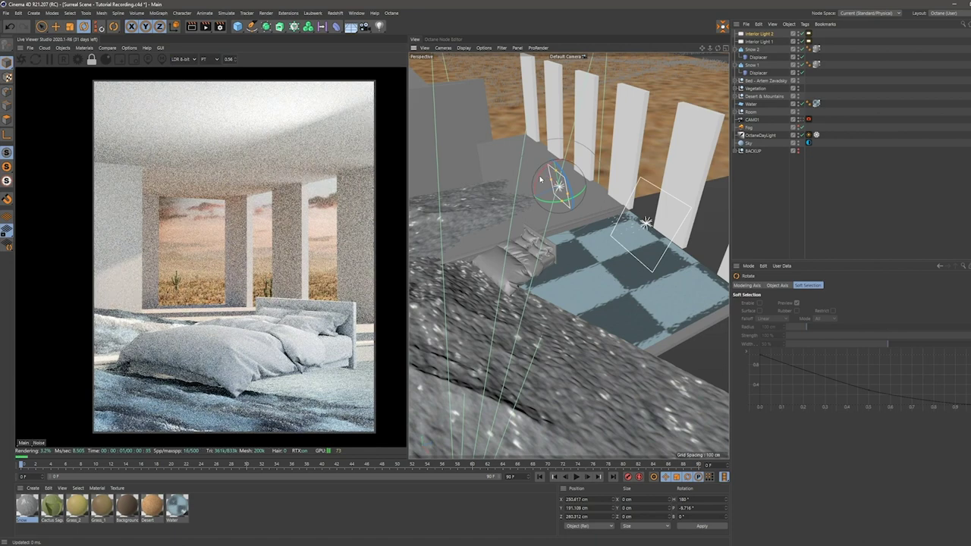
pyautogui.press('e')
pyautogui.keyDown('alt'); pyautogui.moveTo(550, 201); pyautogui.dragTo(551, 160); pyautogui.keyUp('alt')
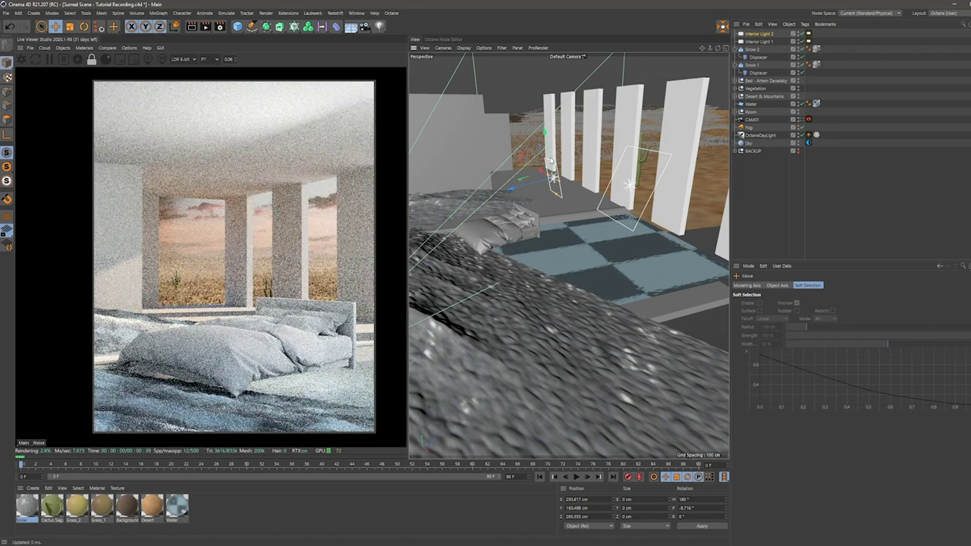
# Select the cloner that makes the row of pillars along the room's open side.
pyautogui.keyDown('alt'); pyautogui.moveTo(556, 232); pyautogui.dragTo(590, 237, button='middle'); pyautogui.keyUp('alt')
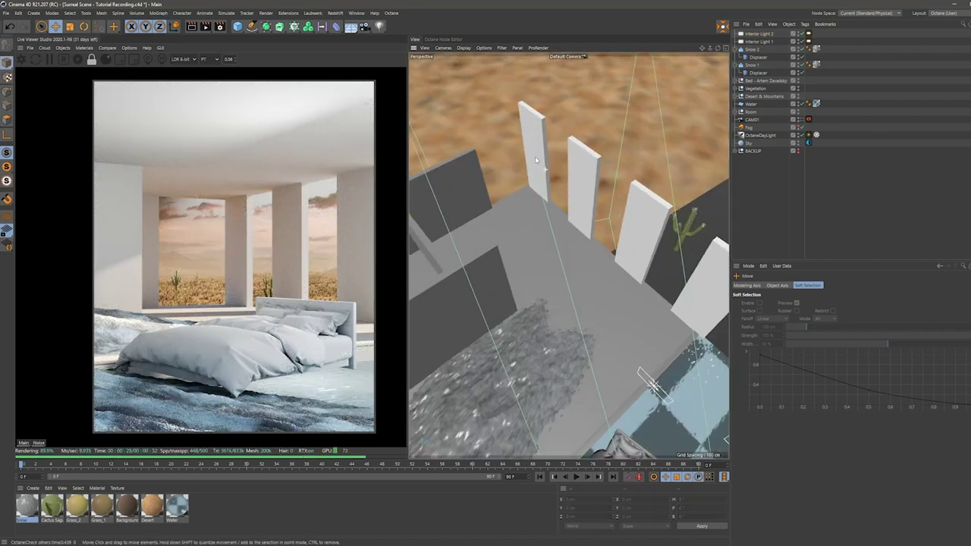
pyautogui.scroll(2, 535, 126)
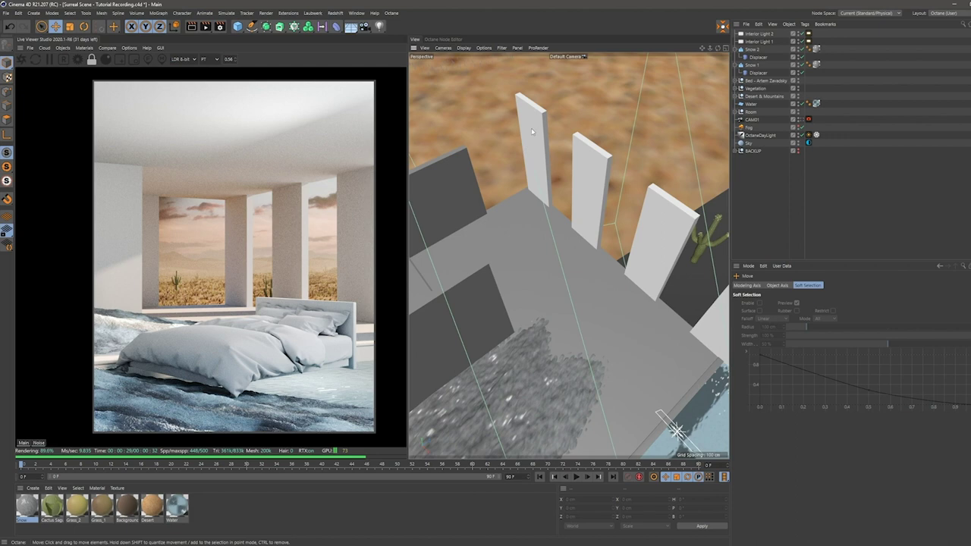
pyautogui.click(530, 137)
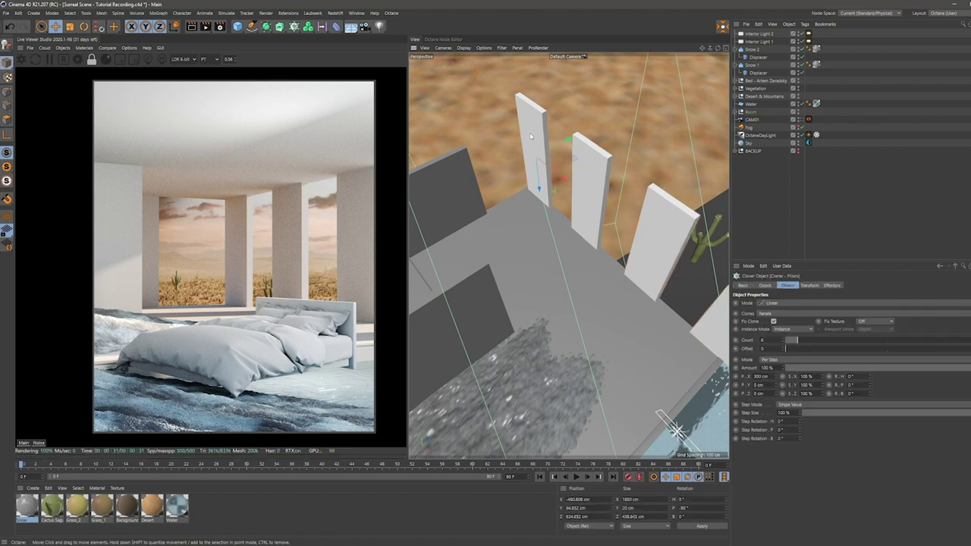
pyautogui.scroll(3, 529, 141)
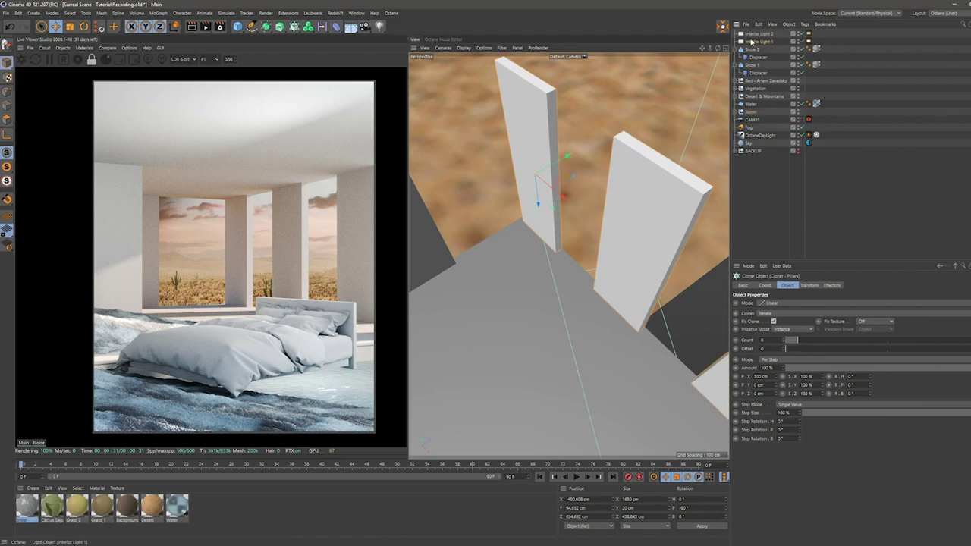
# Move Interior Light 1 and Interior Light 2 directly above OctaneDayLight in the object hierarchy.
pyautogui.click(751, 43)
pyautogui.keyDown('shift'); pyautogui.click(760, 34); pyautogui.keyUp('shift')
pyautogui.moveTo(751, 135); pyautogui.dragTo(752, 131)
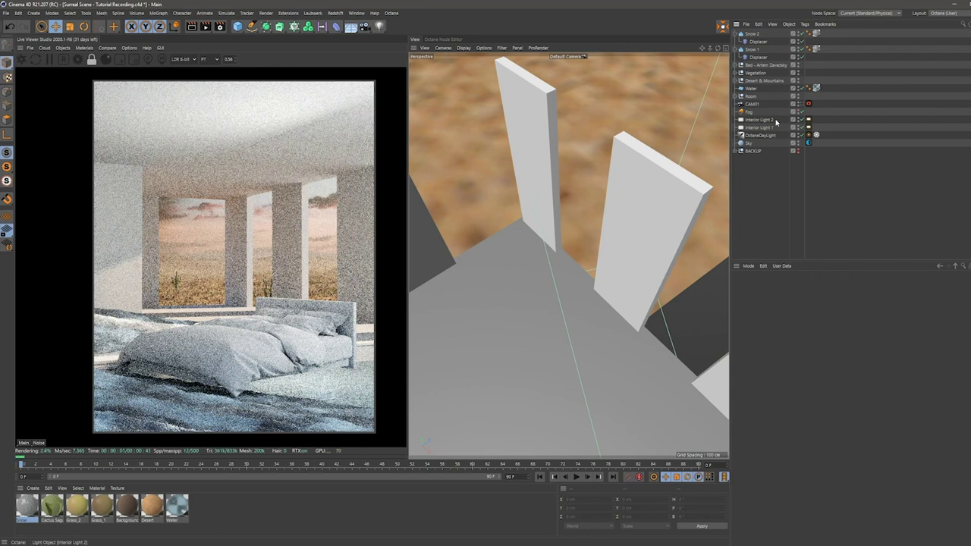
# Collapse Snow 1 and Snow 2 and move both directly above Water in the object hierarchy.
pyautogui.click(736, 34)
pyautogui.click(735, 42)
pyautogui.click(751, 34)
pyautogui.keyDown('shift'); pyautogui.click(751, 43); pyautogui.keyUp('shift')
pyautogui.moveTo(751, 42); pyautogui.dragTo(753, 69)
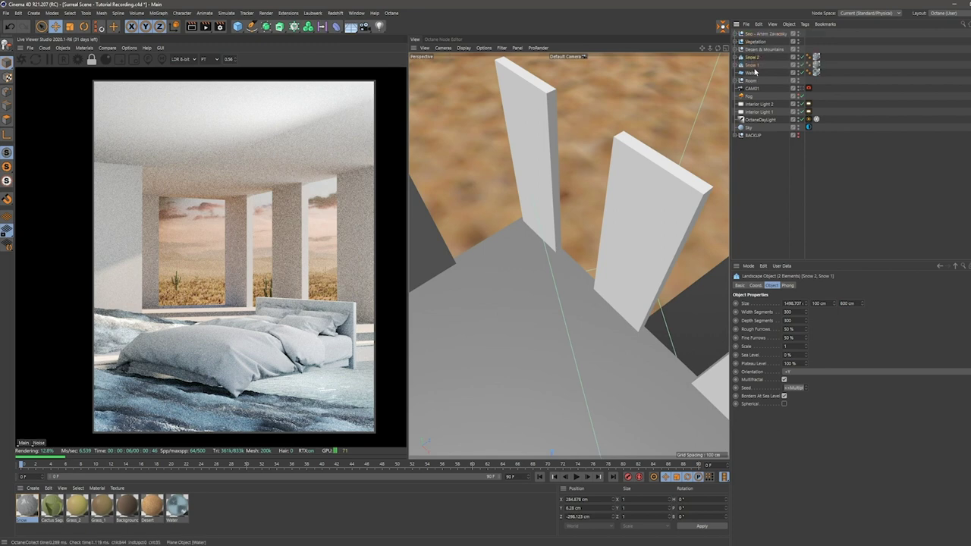
pyautogui.click(849, 62)
# Group the pillar cube inside the Room's pillar cloner into a null and name the null Pillar.
pyautogui.click(607, 94)
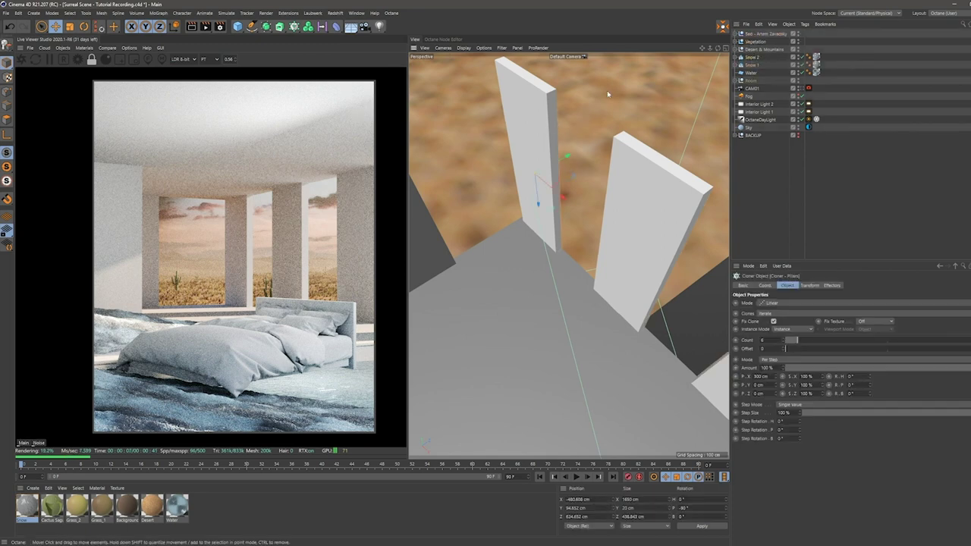
pyautogui.click(735, 80)
pyautogui.click(740, 97)
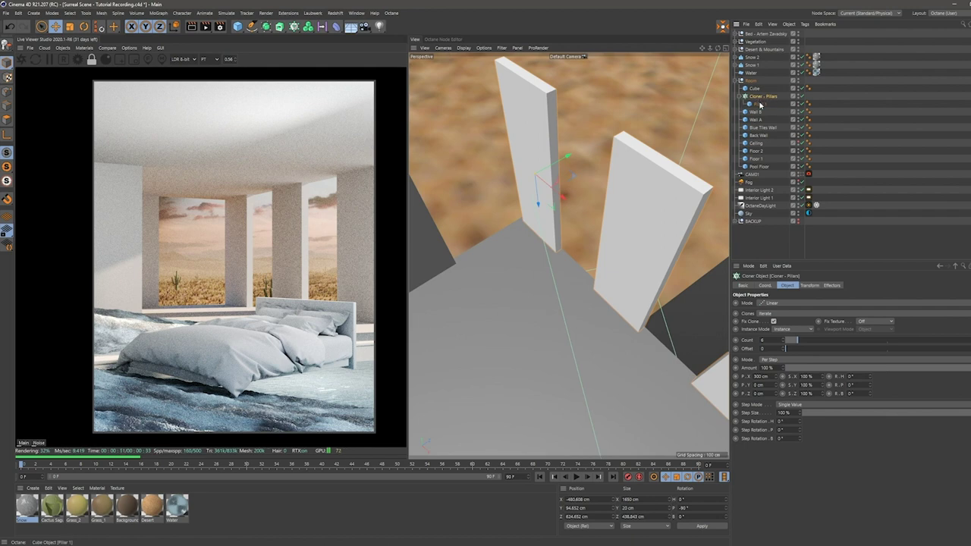
pyautogui.click(758, 105)
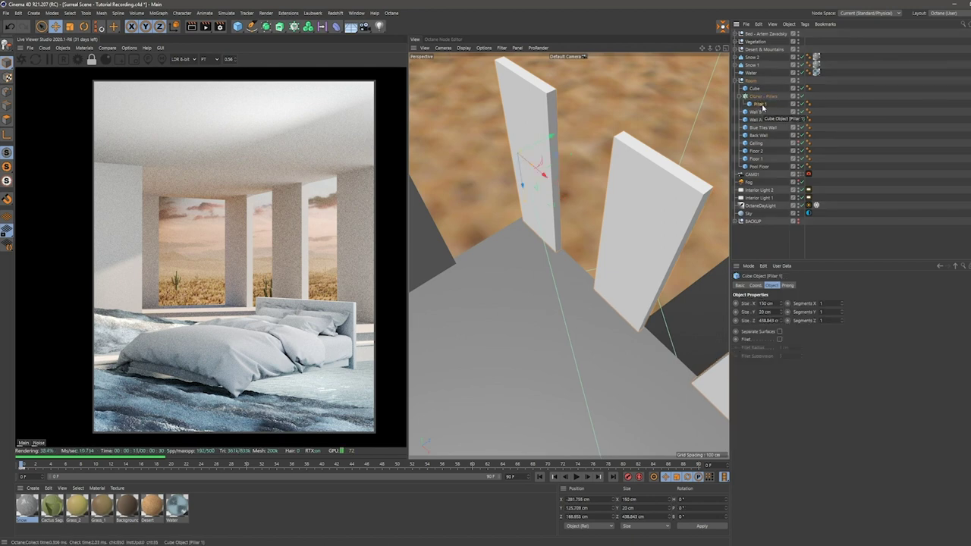
pyautogui.hotkey('alt', 'g')
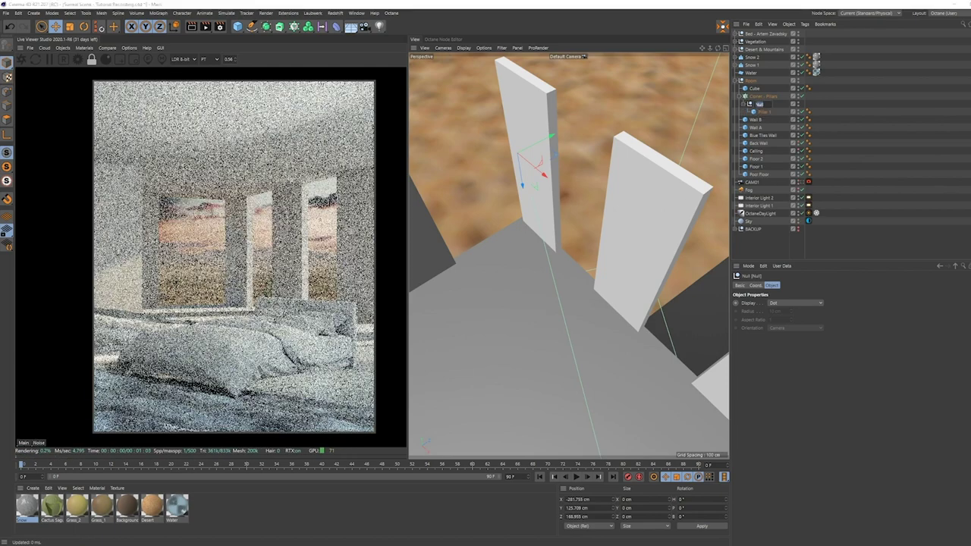
pyautogui.doubleClick(758, 104)
pyautogui.write('Pillar')
pyautogui.press('Return')
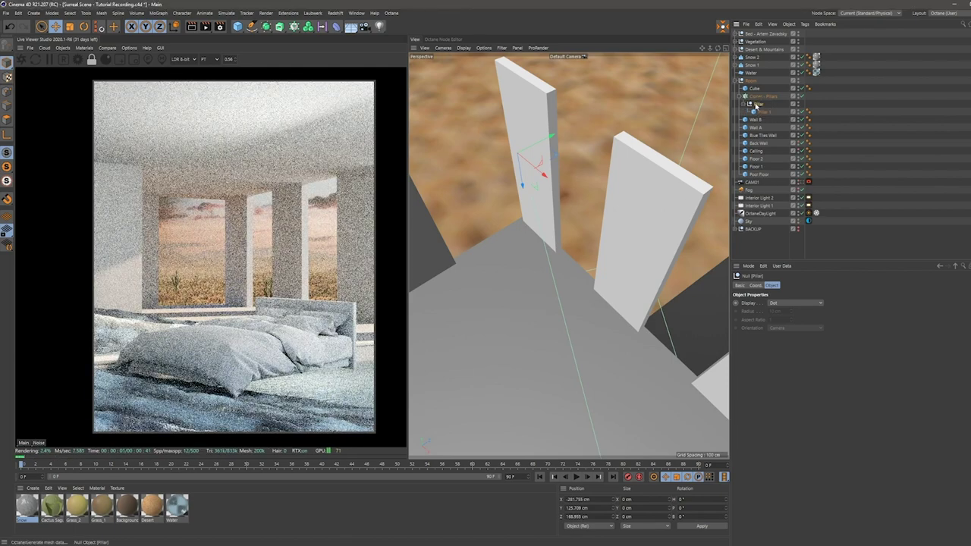
# Duplicate the pillar cube inside the Pillar null and offset the copy about 20 cm along its negative Y axis.
pyautogui.click(763, 112)
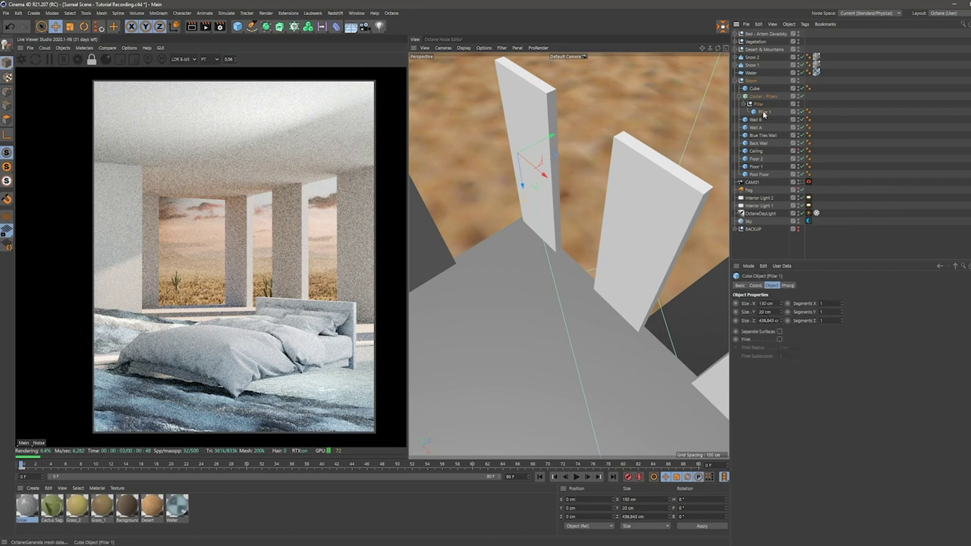
pyautogui.keyDown('alt'); pyautogui.moveTo(537, 157); pyautogui.dragTo(583, 194); pyautogui.keyUp('alt')
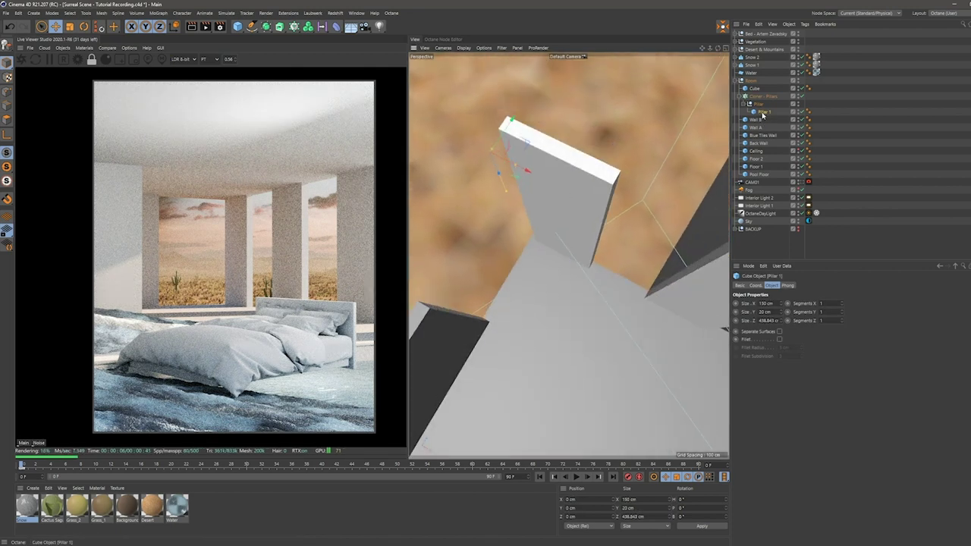
pyautogui.keyDown('ctrl'); pyautogui.moveTo(765, 111); pyautogui.dragTo(765, 113); pyautogui.keyUp('ctrl')
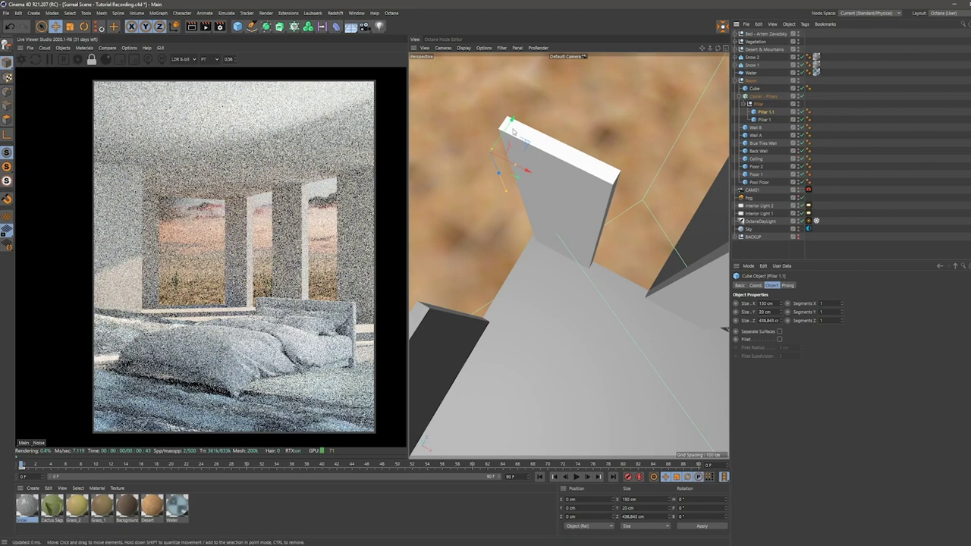
pyautogui.moveTo(510, 130); pyautogui.dragTo(607, 166)
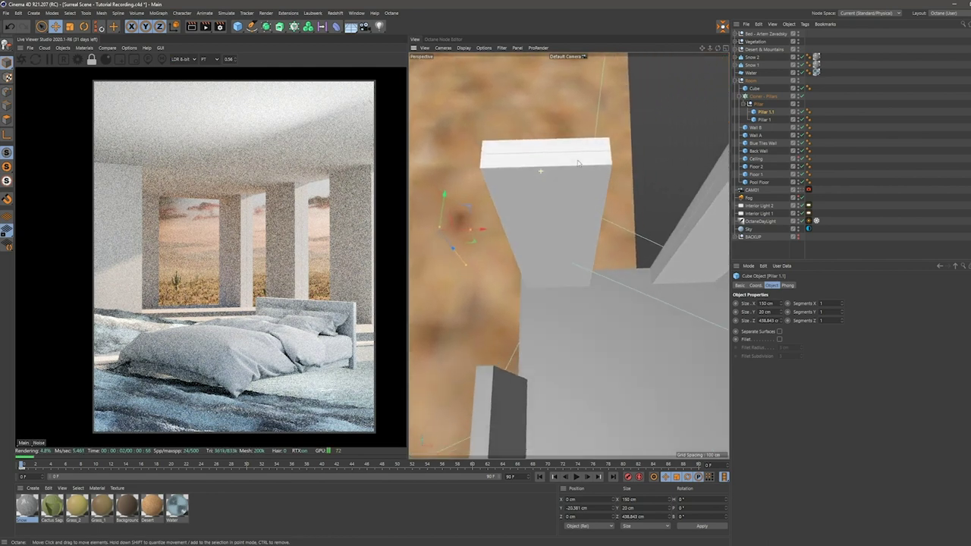
pyautogui.click(803, 97)
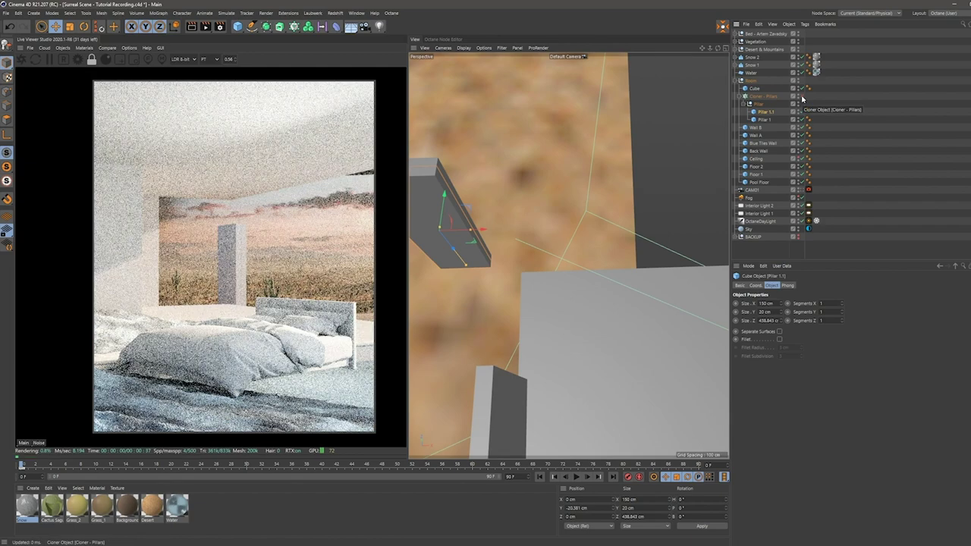
pyautogui.click(802, 97)
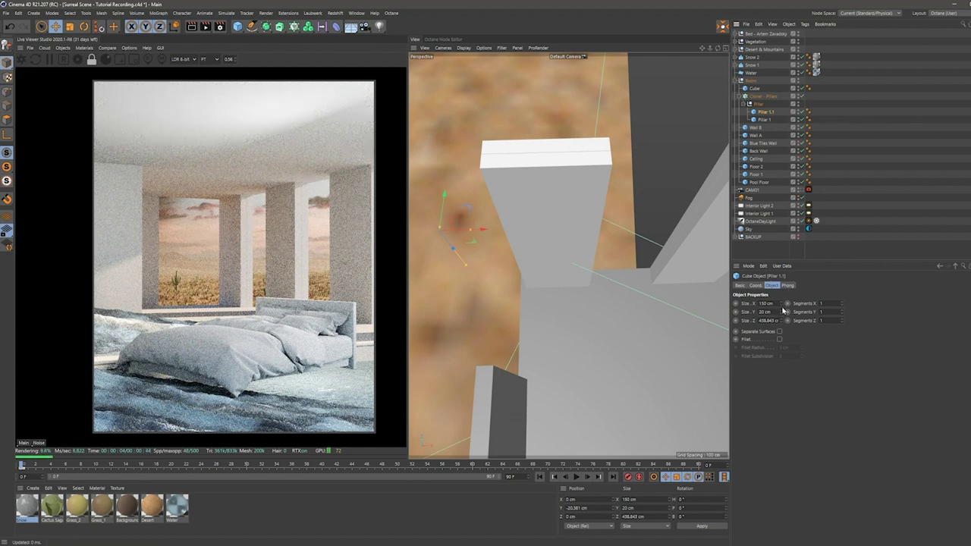
pyautogui.moveTo(782, 322); pyautogui.dragTo(782, 312)
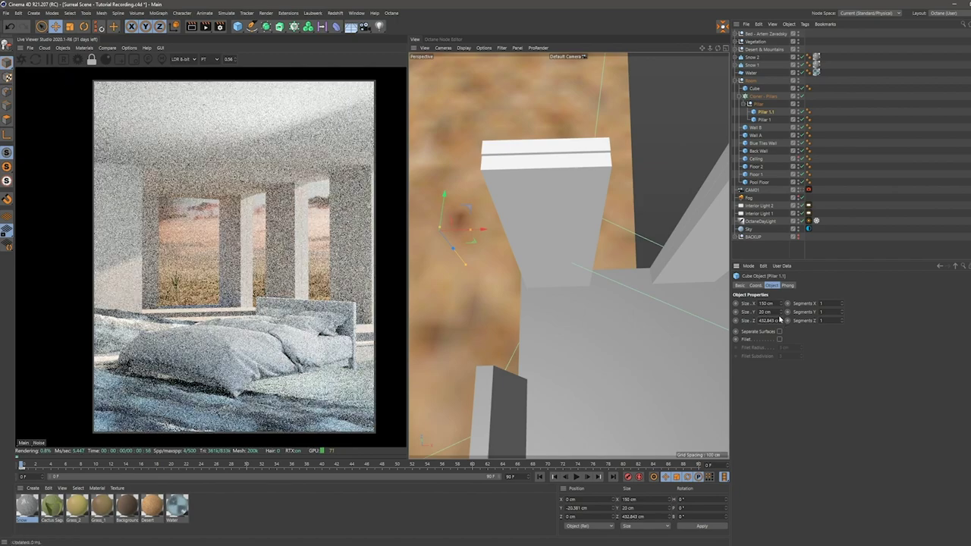
pyautogui.hotkey('ctrl', 'z')
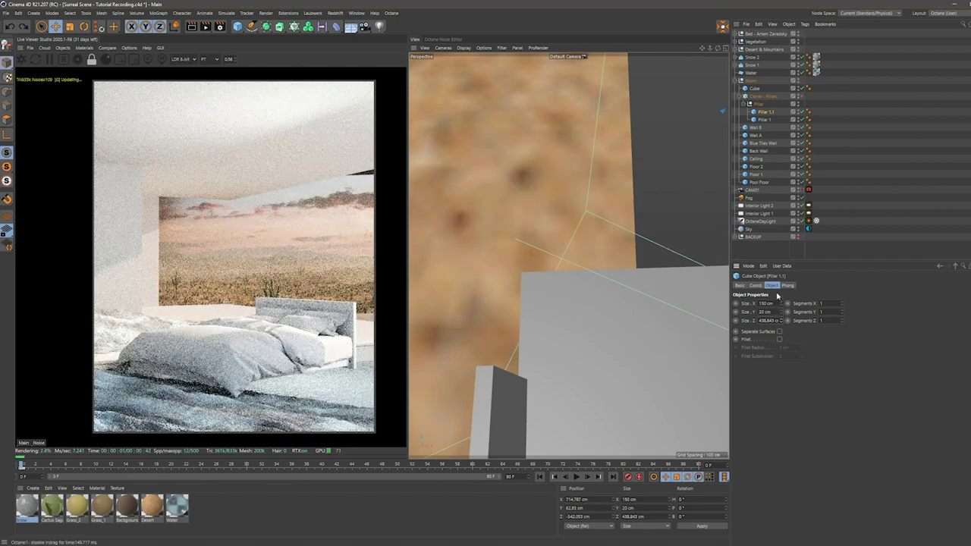
pyautogui.click(802, 96)
# Delete all keyframes of the pillar cubes at frame 0 in the Dope Sheet timeline, and close the timeline.
pyautogui.scroll(-5, 629, 213)
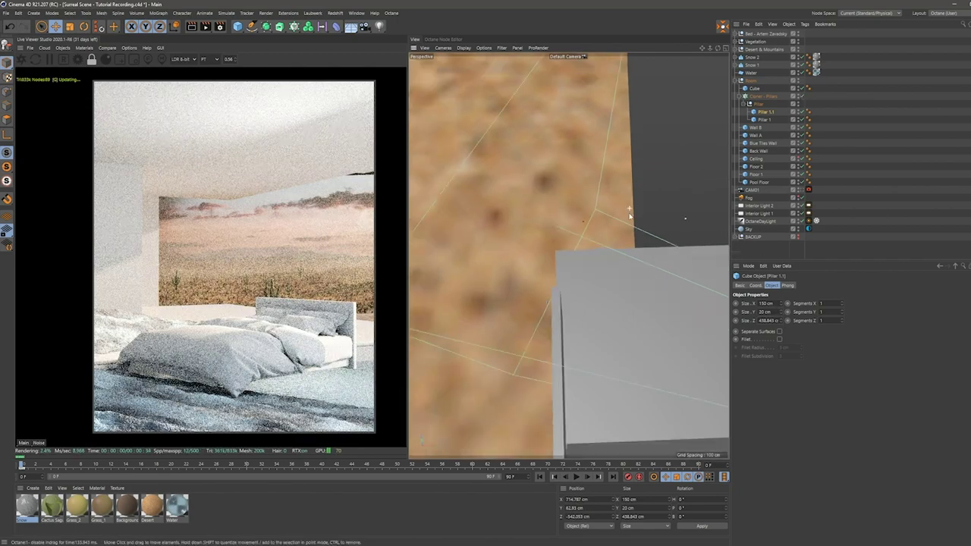
pyautogui.keyDown('alt'); pyautogui.moveTo(568, 251); pyautogui.dragTo(562, 304); pyautogui.keyUp('alt')
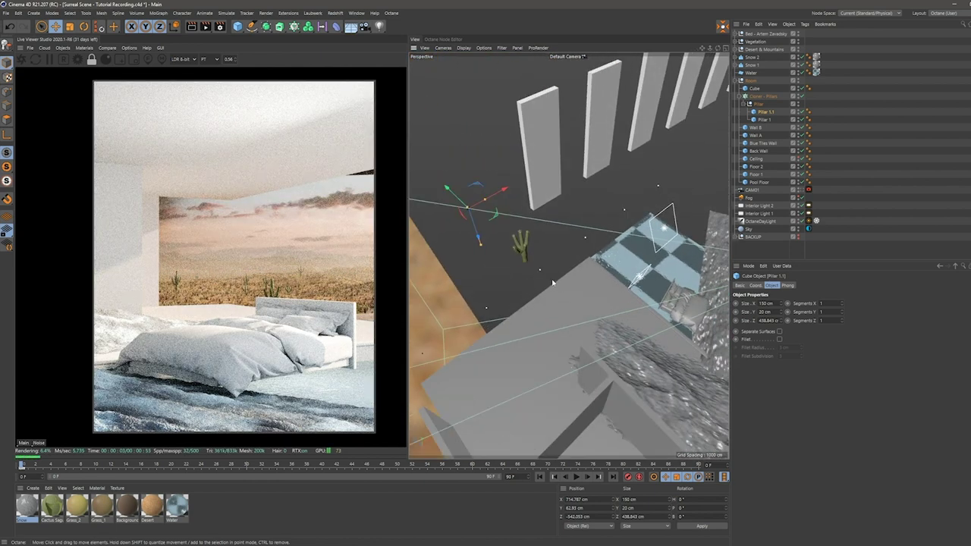
pyautogui.click(355, 13)
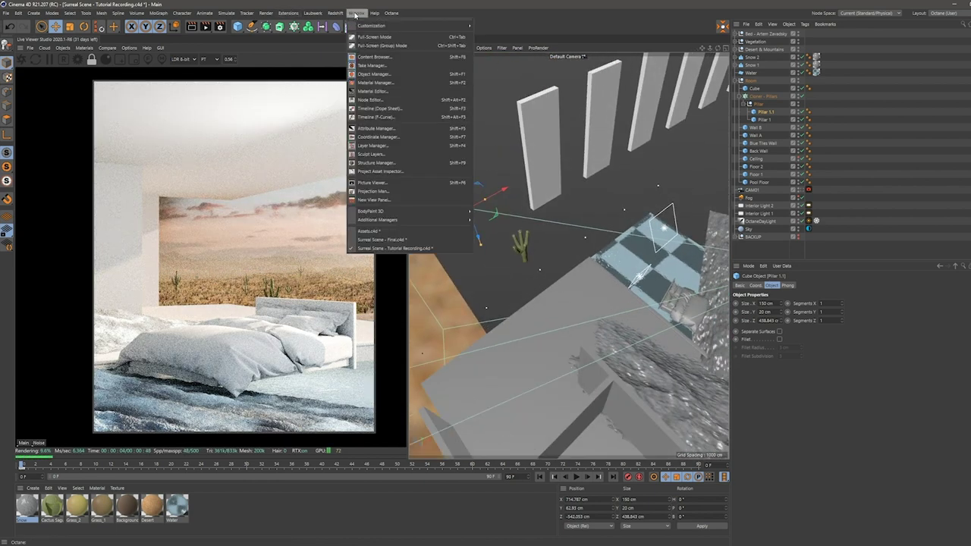
pyautogui.click(377, 109)
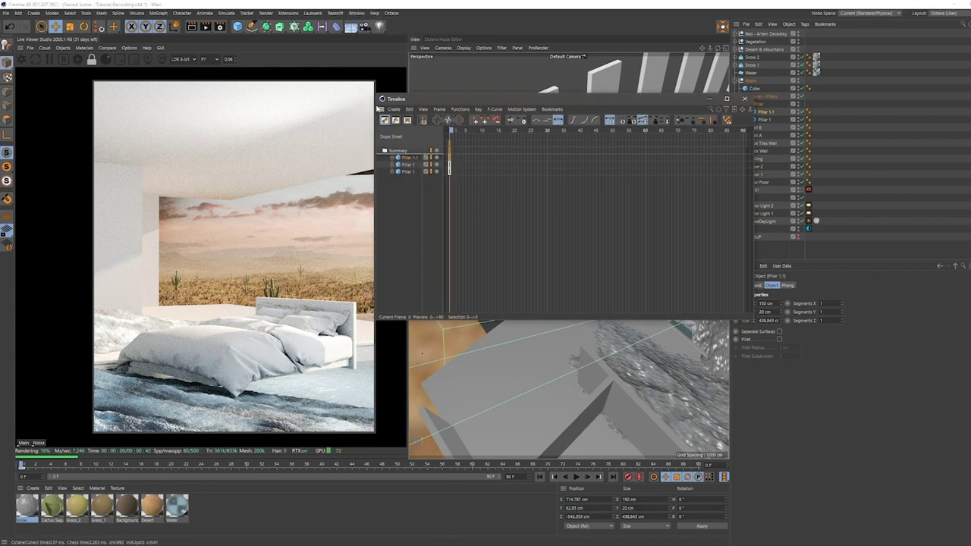
pyautogui.click(511, 191)
pyautogui.moveTo(501, 191); pyautogui.dragTo(449, 157)
pyautogui.press('Delete')
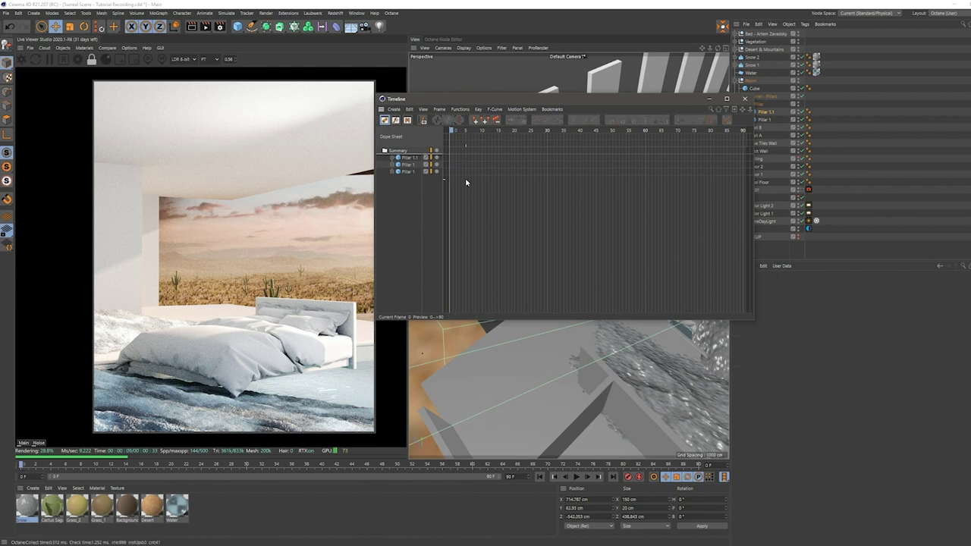
pyautogui.click(744, 99)
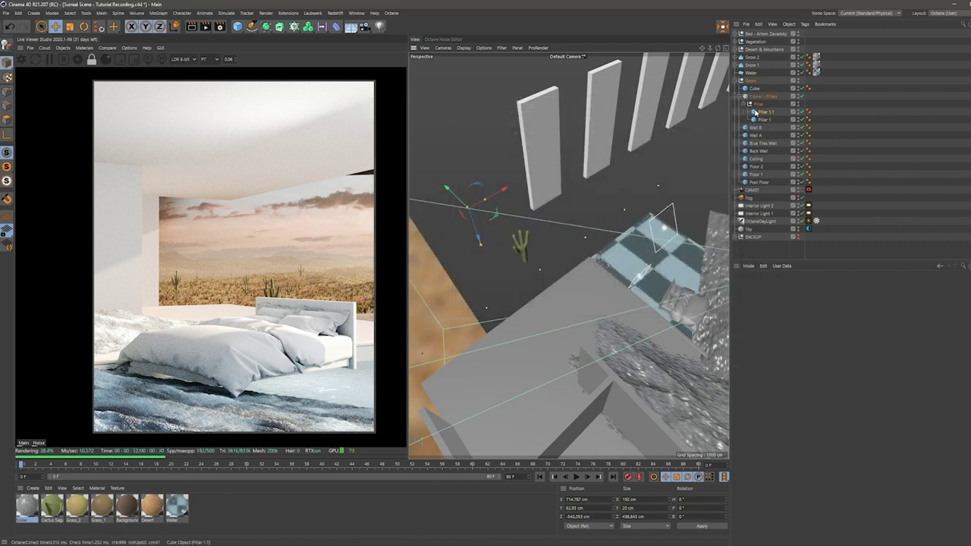
# Move the Pillar null out of the pillar cloner directly under Room, and delete the cloner.
pyautogui.click(758, 98)
pyautogui.scroll(-2, 591, 247)
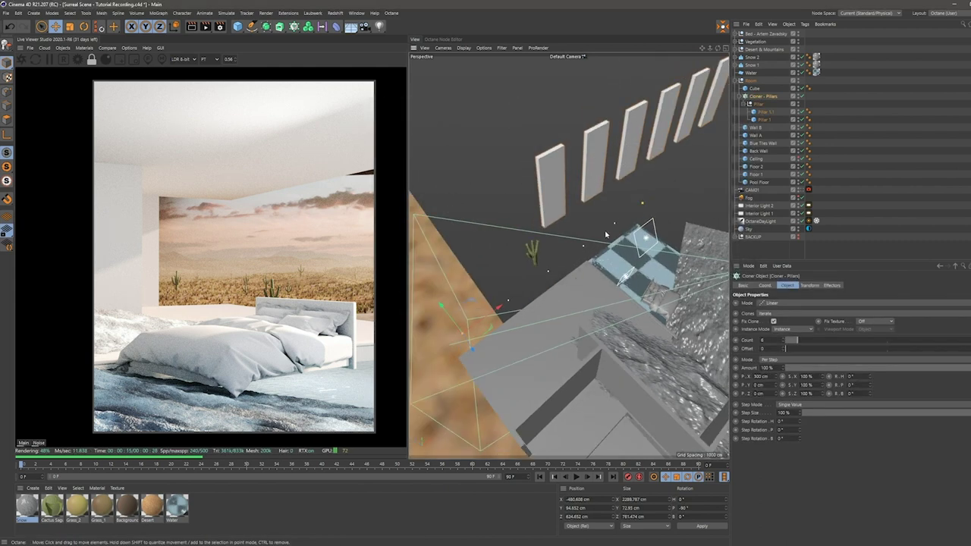
pyautogui.click(757, 105)
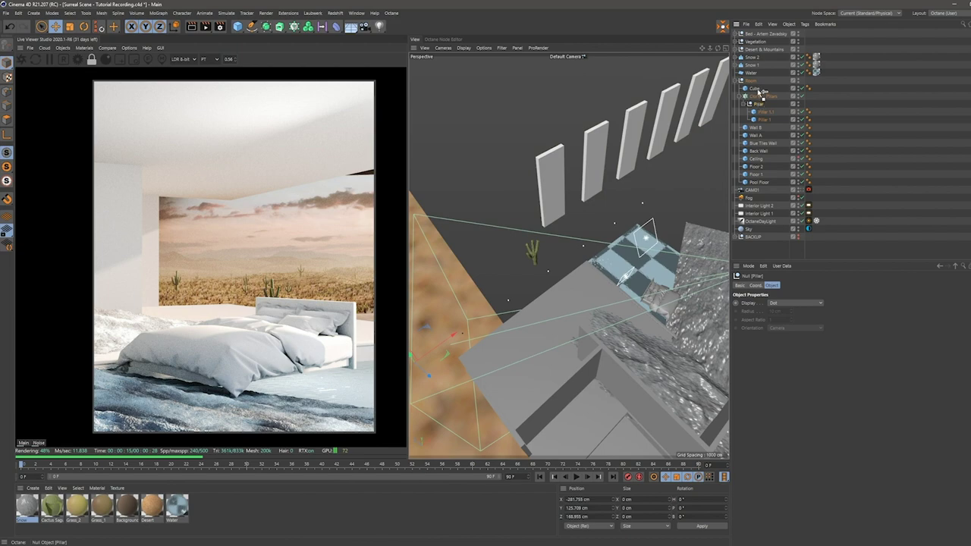
pyautogui.moveTo(756, 94); pyautogui.dragTo(756, 92)
pyautogui.click(757, 120)
pyautogui.press('Delete')
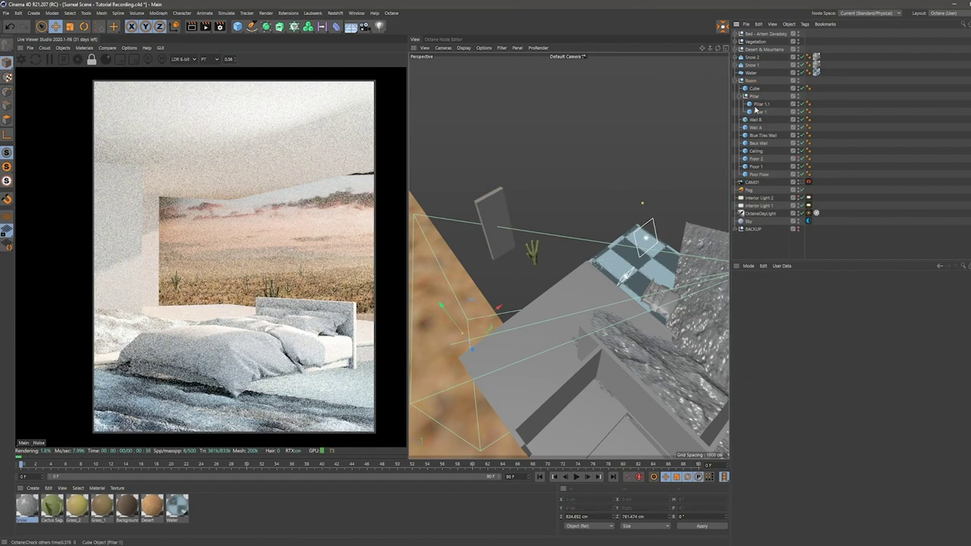
# Move both pillar cubes out of the Pillar null directly under Room, and delete the empty null.
pyautogui.click(753, 98)
pyautogui.moveTo(527, 284)
pyautogui.keyDown('alt'); pyautogui.mouseDown()
pyautogui.moveTo(501, 320)
pyautogui.moveTo(537, 307)
pyautogui.moveTo(543, 291)
pyautogui.mouseUp(); pyautogui.keyUp('alt')
pyautogui.click(761, 105)
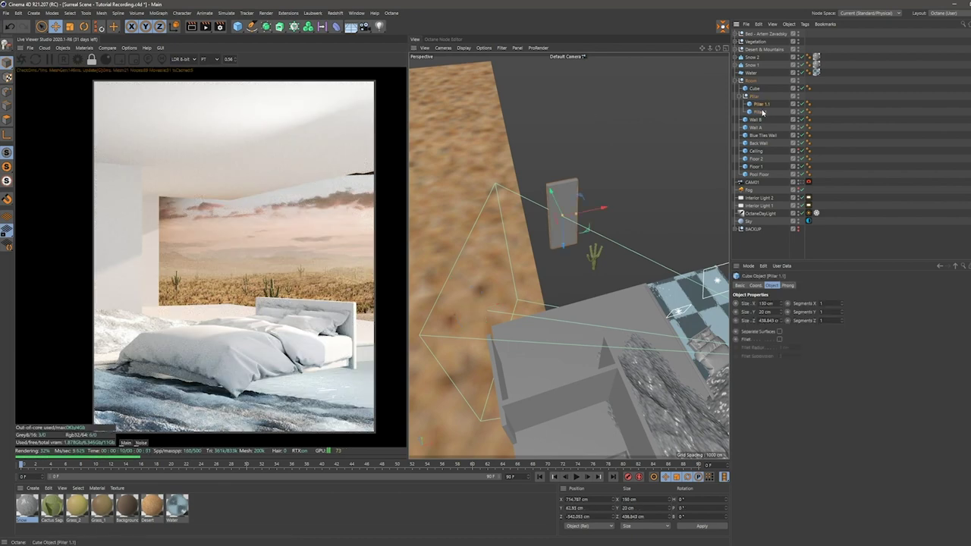
pyautogui.keyDown('shift'); pyautogui.click(760, 110); pyautogui.keyUp('shift')
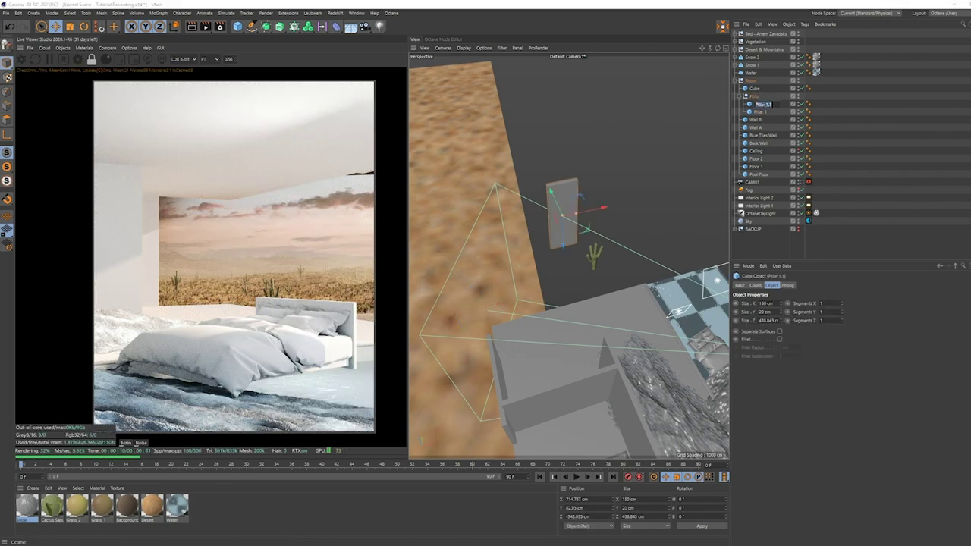
pyautogui.moveTo(757, 91); pyautogui.dragTo(756, 92)
pyautogui.click(755, 111)
pyautogui.press('Delete')
# Group Pillar 1 into a new null named Pillar and move Pillar 1.1 into it as well.
pyautogui.click(754, 98)
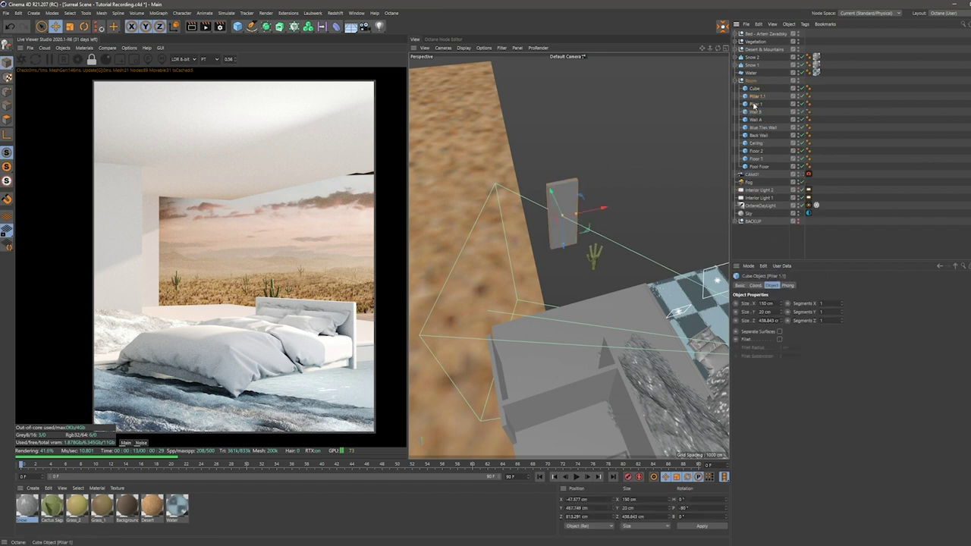
pyautogui.hotkey('alt', 'g')
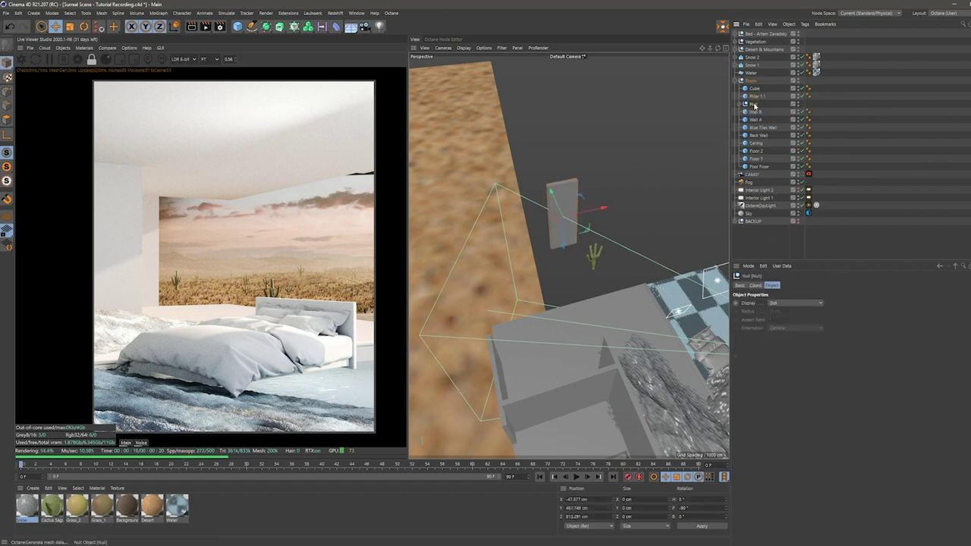
pyautogui.doubleClick(759, 105)
pyautogui.write('Pillar')
pyautogui.press('Return')
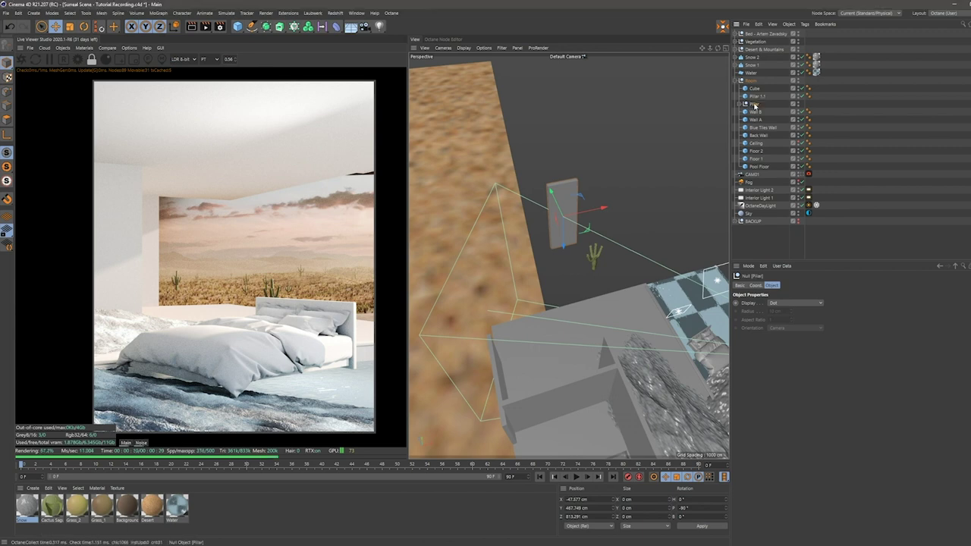
pyautogui.click(738, 104)
pyautogui.moveTo(754, 98); pyautogui.dragTo(757, 107)
# Move the Pillar null to the room's open edge, at about X -494 cm, Y 95 cm and Z 625 cm.
pyautogui.keyDown('alt'); pyautogui.moveTo(559, 197); pyautogui.dragTo(542, 305); pyautogui.keyUp('alt')
pyautogui.scroll(3, 559, 318)
pyautogui.moveTo(616, 267); pyautogui.dragTo(516, 273)
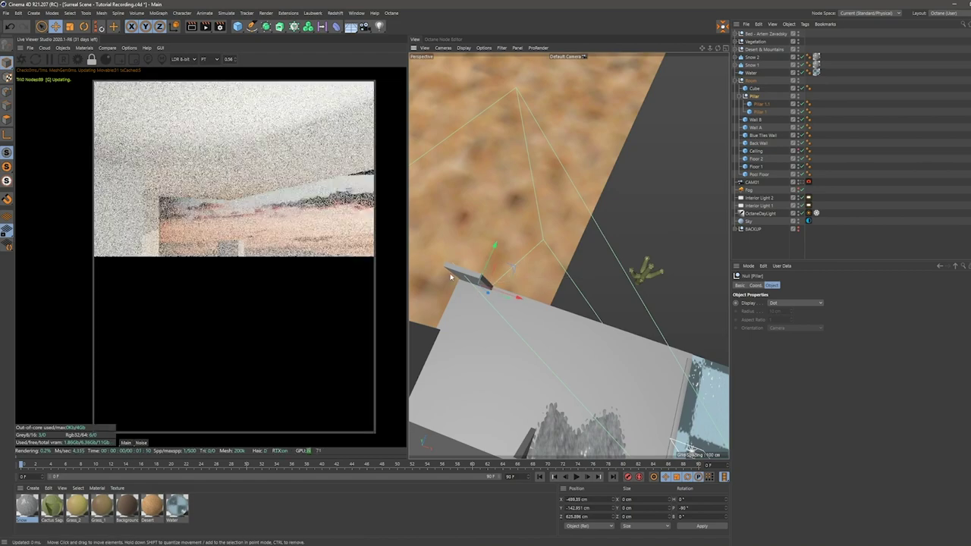
pyautogui.scroll(5, 452, 274)
pyautogui.keyDown('alt'); pyautogui.moveTo(455, 277); pyautogui.dragTo(524, 276); pyautogui.keyUp('alt')
pyautogui.keyDown('alt'); pyautogui.moveTo(530, 315); pyautogui.dragTo(525, 223); pyautogui.keyUp('alt')
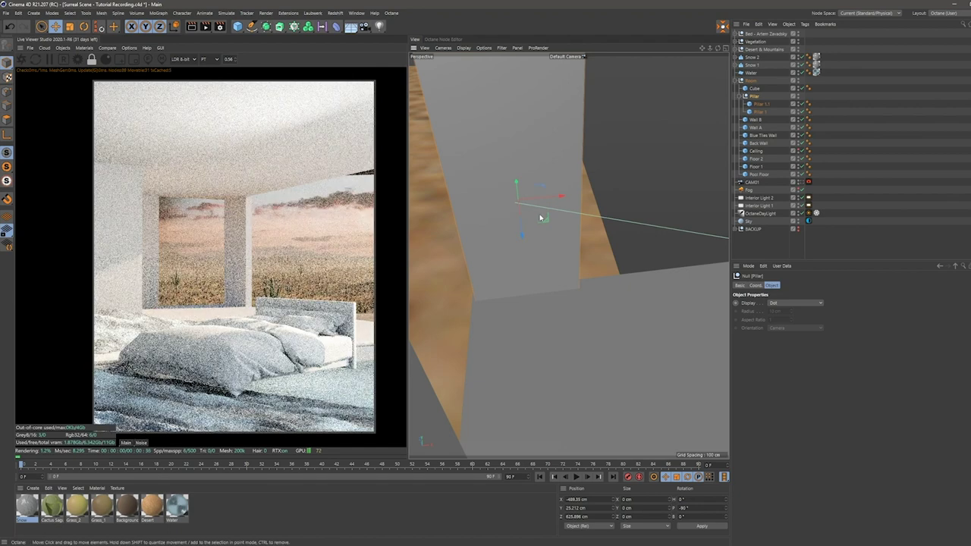
pyautogui.keyDown('alt'); pyautogui.moveTo(565, 199); pyautogui.dragTo(573, 219); pyautogui.keyUp('alt')
pyautogui.scroll(-4, 573, 221)
pyautogui.moveTo(565, 260); pyautogui.dragTo(563, 225)
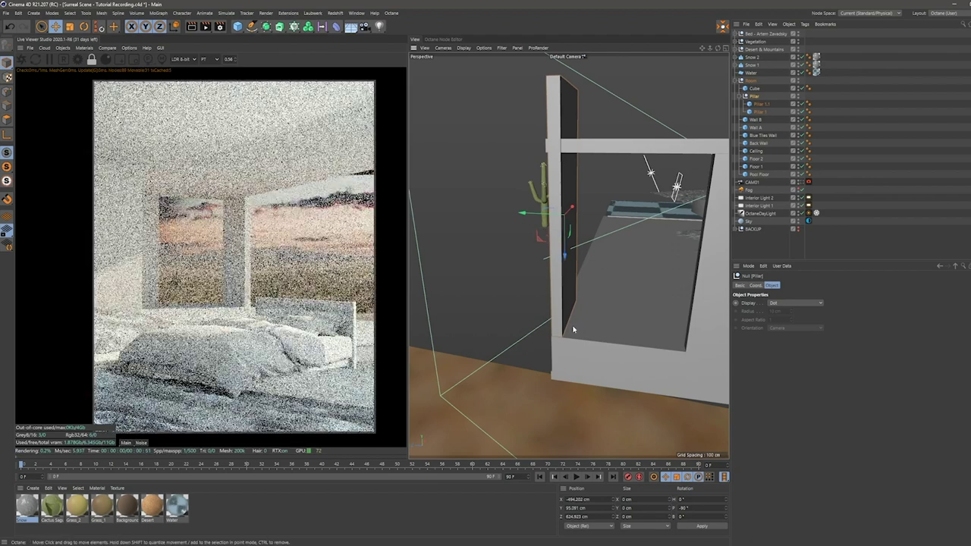
# Lower the Pillar null to Y 94.691 cm so the pillar's base meets the ledge.
pyautogui.scroll(5, 573, 329)
pyautogui.scroll(5, 555, 349)
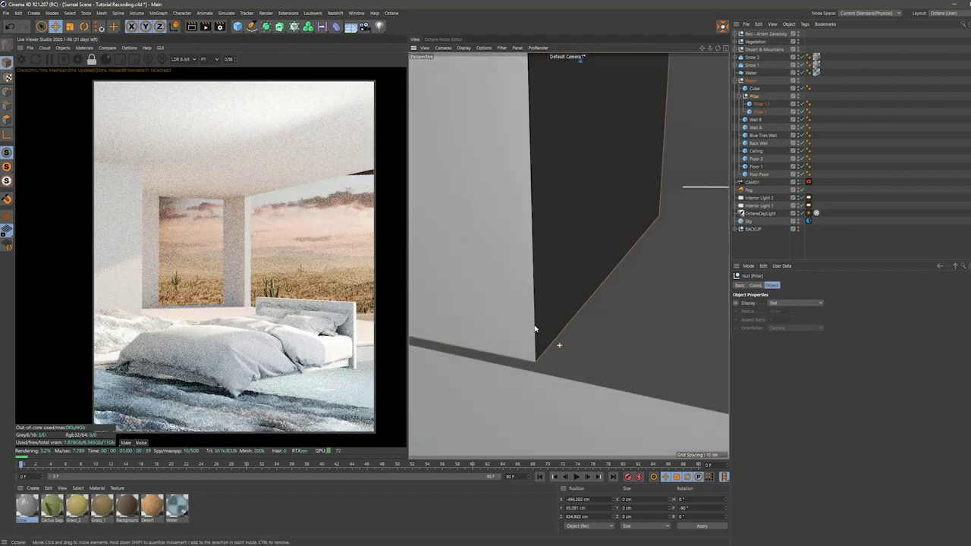
pyautogui.scroll(3, 503, 313)
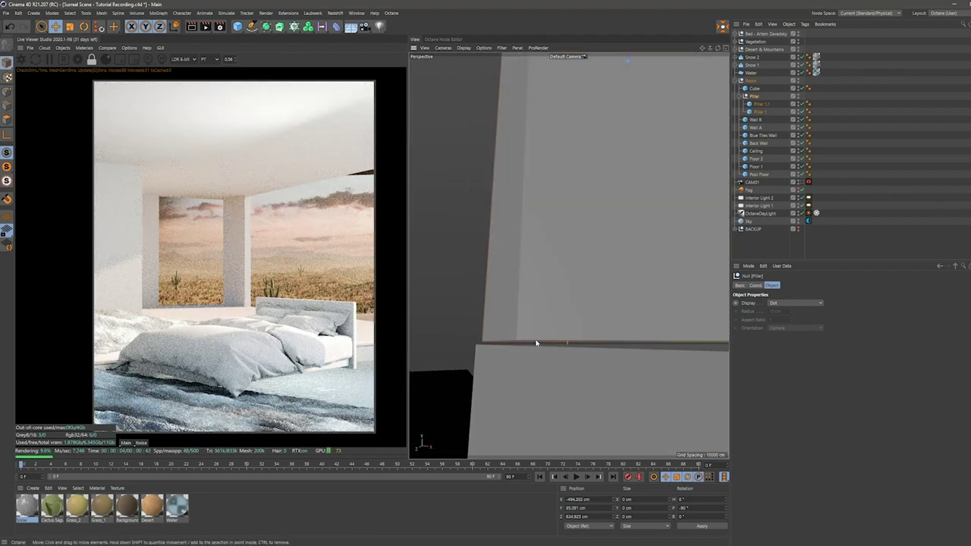
pyautogui.click(755, 286)
pyautogui.keyDown('alt'); pyautogui.click(776, 314); pyautogui.keyUp('alt')
pyautogui.keyDown('alt'); pyautogui.click(776, 314); pyautogui.keyUp('alt')
pyautogui.keyDown('alt'); pyautogui.click(776, 314); pyautogui.keyUp('alt')
pyautogui.keyDown('alt'); pyautogui.click(776, 314); pyautogui.keyUp('alt')
pyautogui.keyDown('alt'); pyautogui.moveTo(568, 286); pyautogui.dragTo(562, 302); pyautogui.keyUp('alt')
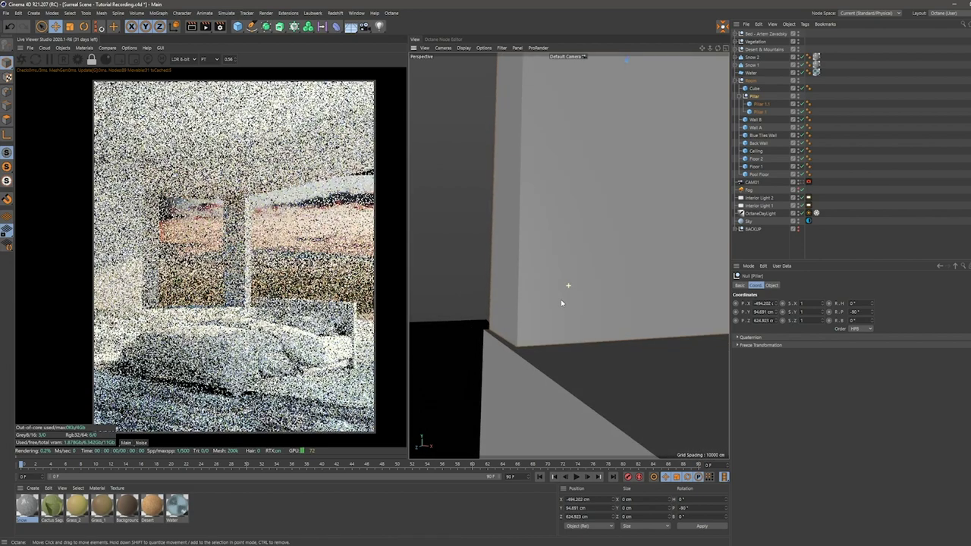
# Fine-tune the Pillar null's X position to align the pillar with the outer edge of the ledge.
pyautogui.keyDown('alt'); pyautogui.moveTo(615, 311); pyautogui.dragTo(647, 329); pyautogui.keyUp('alt')
pyautogui.moveTo(777, 304); pyautogui.dragTo(775, 307)
pyautogui.keyDown('alt'); pyautogui.click(775, 305); pyautogui.keyUp('alt')
pyautogui.keyDown('alt'); pyautogui.click(775, 306); pyautogui.keyUp('alt')
pyautogui.keyDown('alt'); pyautogui.click(776, 306); pyautogui.keyUp('alt')
pyautogui.keyDown('alt'); pyautogui.click(776, 306); pyautogui.keyUp('alt')
pyautogui.keyDown('alt'); pyautogui.moveTo(629, 274); pyautogui.dragTo(609, 293); pyautogui.keyUp('alt')
pyautogui.scroll(-5, 630, 292)
pyautogui.scroll(-2, 622, 258)
pyautogui.scroll(-4, 622, 259)
# Narrow Pillar 1.1 to about 118 cm in X and offset it about -11 cm in Y to form a step.
pyautogui.click(762, 105)
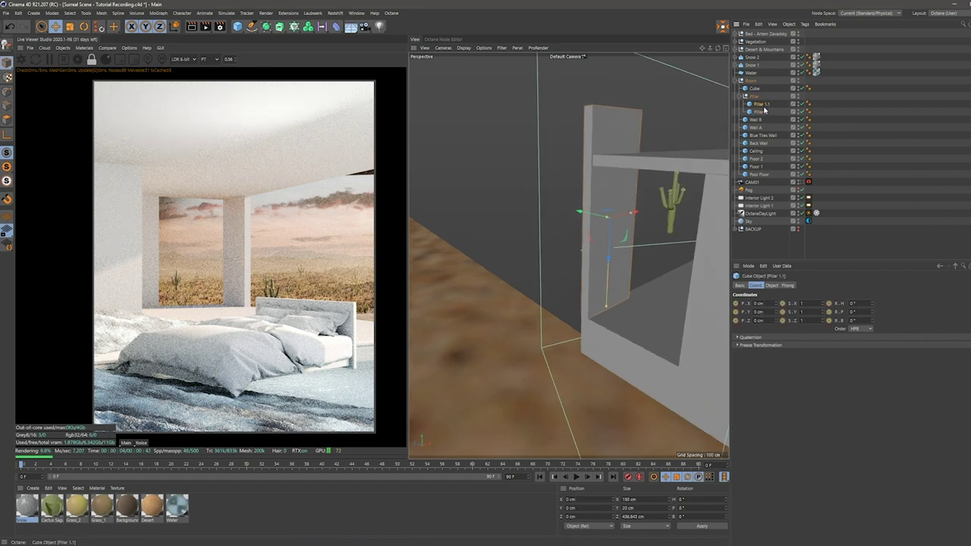
pyautogui.scroll(5, 590, 257)
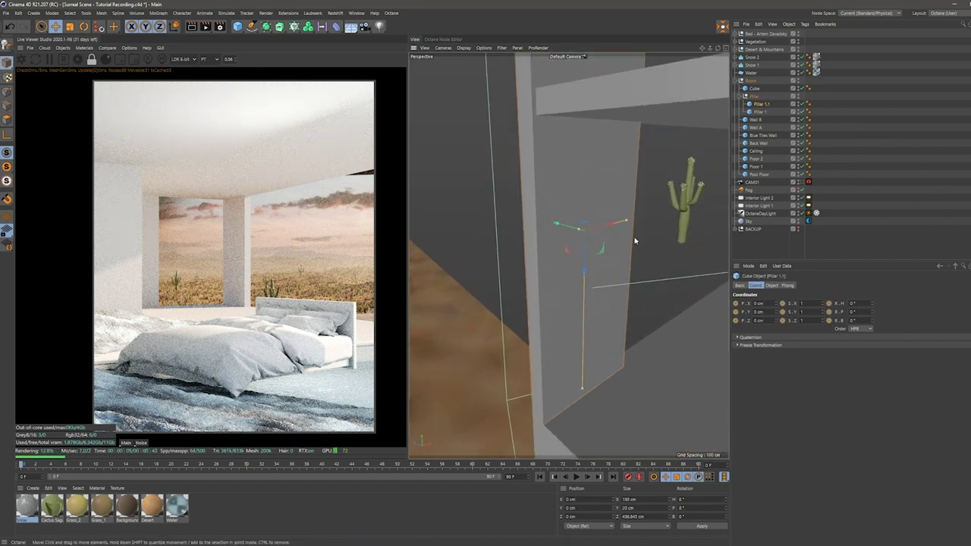
pyautogui.moveTo(627, 222); pyautogui.dragTo(573, 230)
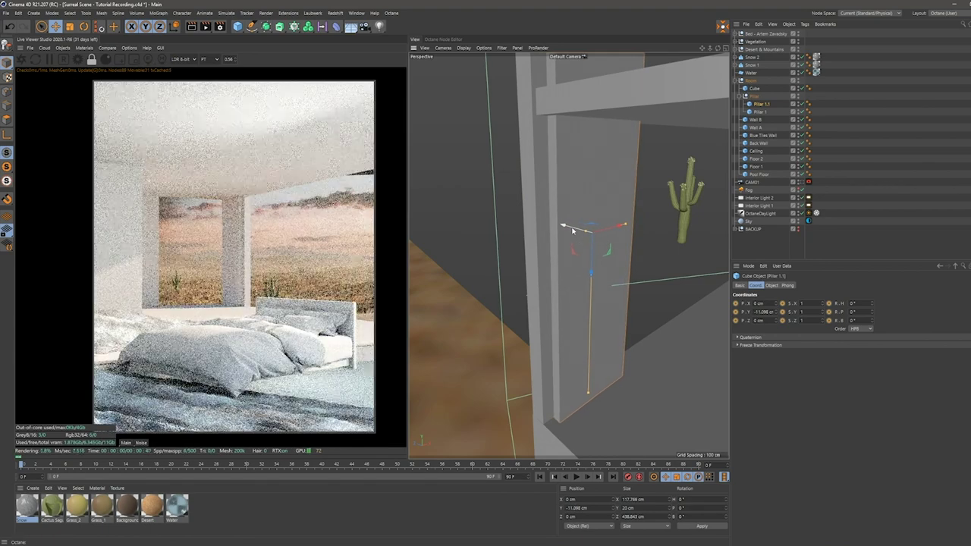
# Limit the live render to a region around the pillar and narrow Pillar 1.1 to about 105.5 cm in X.
pyautogui.click(120, 63)
pyautogui.moveTo(268, 322)
pyautogui.mouseDown()
pyautogui.moveTo(206, 206)
pyautogui.moveTo(208, 179)
pyautogui.mouseUp()
pyautogui.keyDown('alt'); pyautogui.moveTo(569, 248); pyautogui.dragTo(593, 258); pyautogui.keyUp('alt')
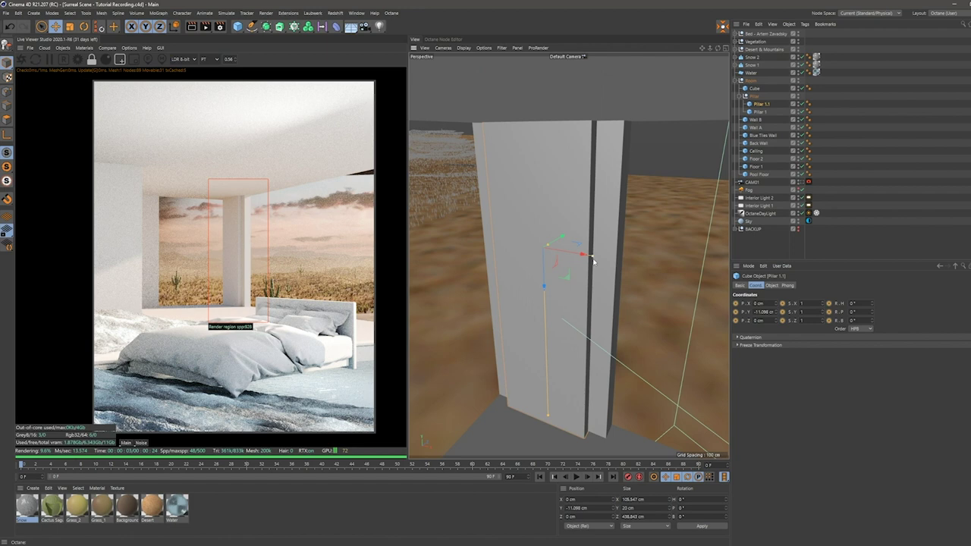
# Duplicate the Pillar 1 cube inside the Pillar null to serve as a third stepped cube.
pyautogui.keyDown('alt'); pyautogui.moveTo(596, 245); pyautogui.dragTo(548, 248); pyautogui.keyUp('alt')
pyautogui.keyDown('alt'); pyautogui.moveTo(621, 302); pyautogui.dragTo(592, 238); pyautogui.keyUp('alt')
pyautogui.click(589, 254)
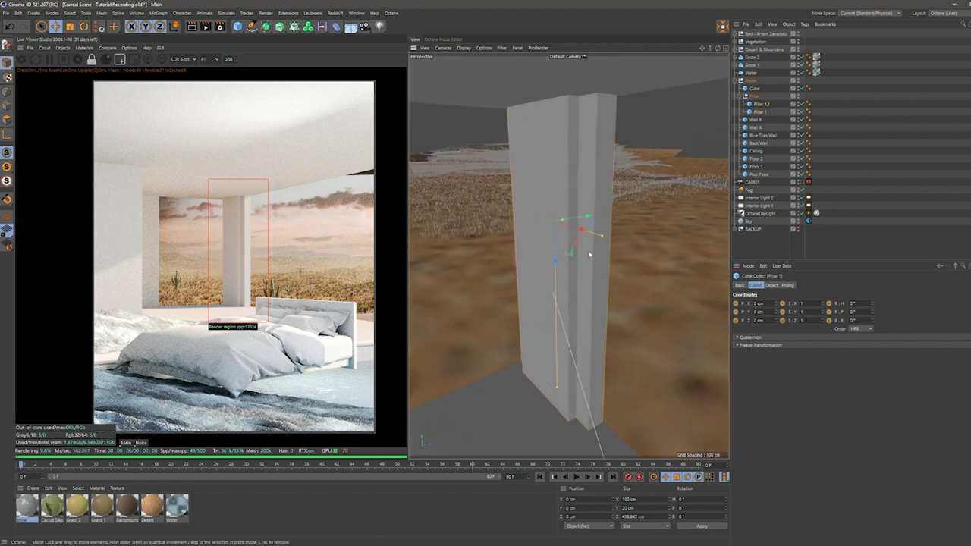
pyautogui.keyDown('ctrl'); pyautogui.moveTo(763, 102); pyautogui.dragTo(762, 104); pyautogui.keyUp('ctrl')
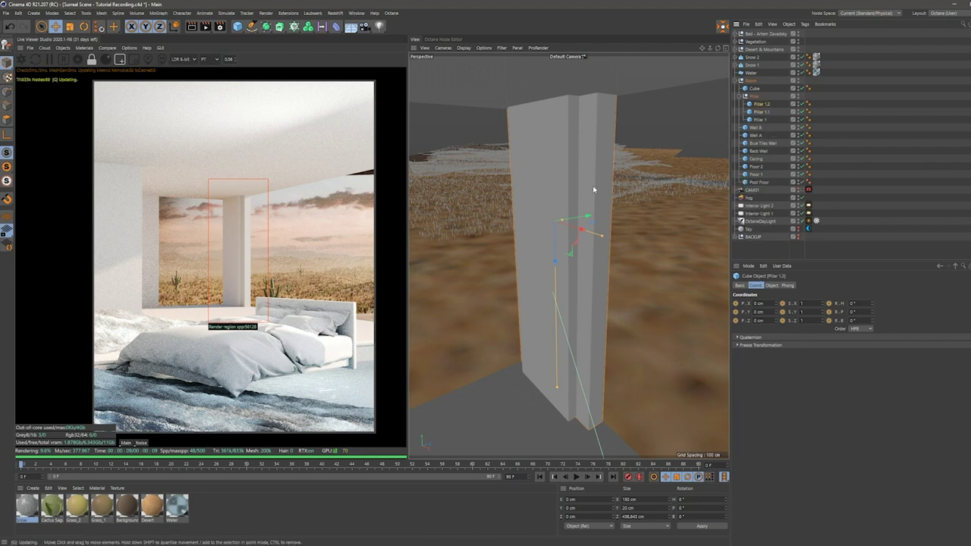
# Resize Pillar 1.2 to about 157.7 cm in X and 21.2 cm in Y, and offset it about 8 cm in Y.
pyautogui.moveTo(563, 221)
pyautogui.mouseDown()
pyautogui.moveTo(605, 239)
pyautogui.moveTo(588, 229)
pyautogui.moveTo(590, 220)
pyautogui.moveTo(556, 220)
pyautogui.moveTo(652, 225)
pyautogui.moveTo(592, 243)
pyautogui.moveTo(567, 228)
pyautogui.mouseUp()
pyautogui.scroll(2, 590, 221)
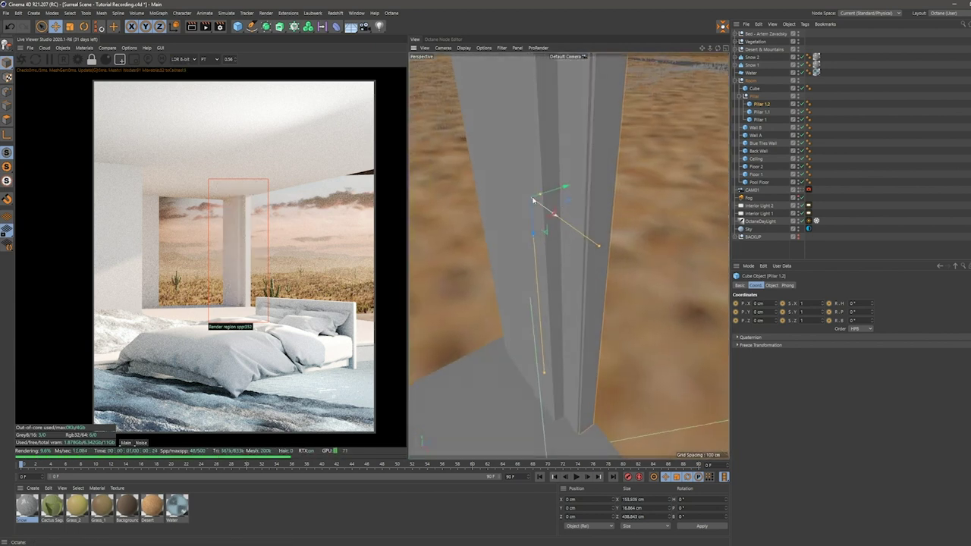
pyautogui.moveTo(540, 196); pyautogui.dragTo(537, 197)
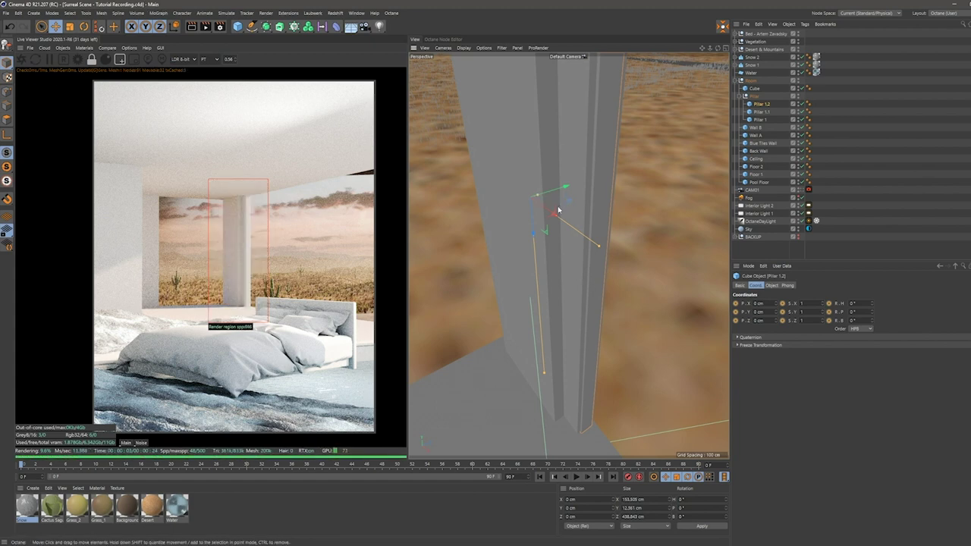
pyautogui.keyDown('alt'); pyautogui.moveTo(560, 199); pyautogui.dragTo(588, 187); pyautogui.keyUp('alt')
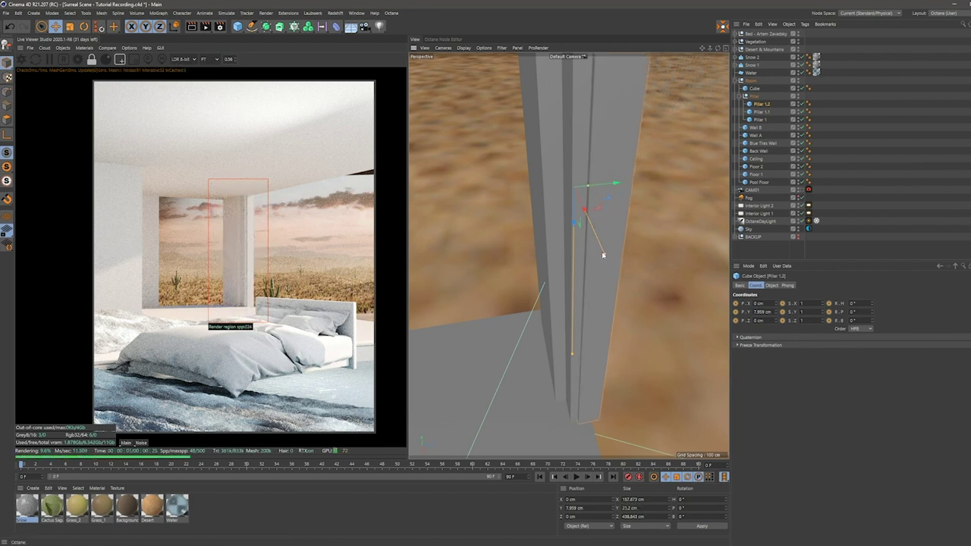
pyautogui.keyDown('alt'); pyautogui.moveTo(590, 240); pyautogui.dragTo(665, 230); pyautogui.keyUp('alt')
pyautogui.scroll(-1, 524, 238)
pyautogui.keyDown('alt'); pyautogui.moveTo(529, 341); pyautogui.dragTo(552, 288); pyautogui.keyUp('alt')
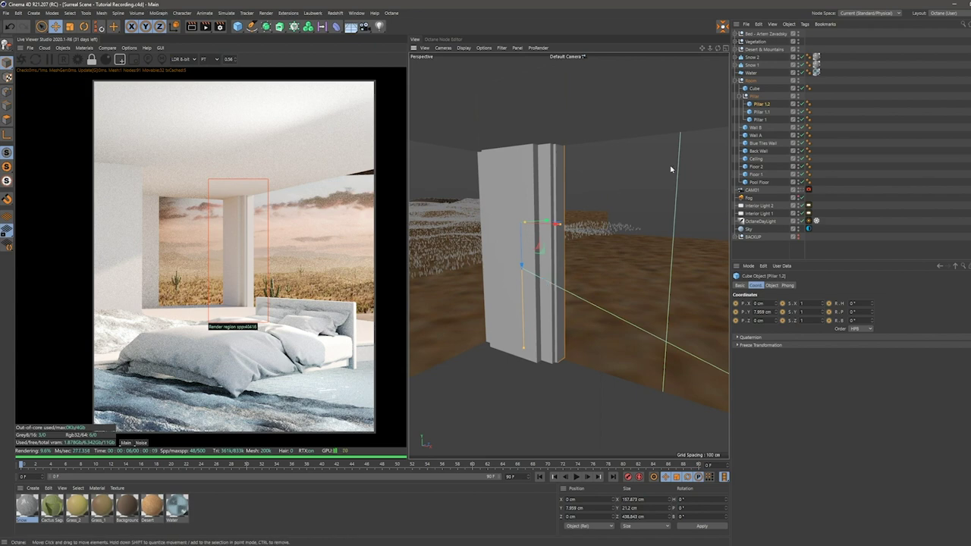
# Collapse the Pillar null and place it inside a new MoGraph Cloner.
pyautogui.click(754, 97)
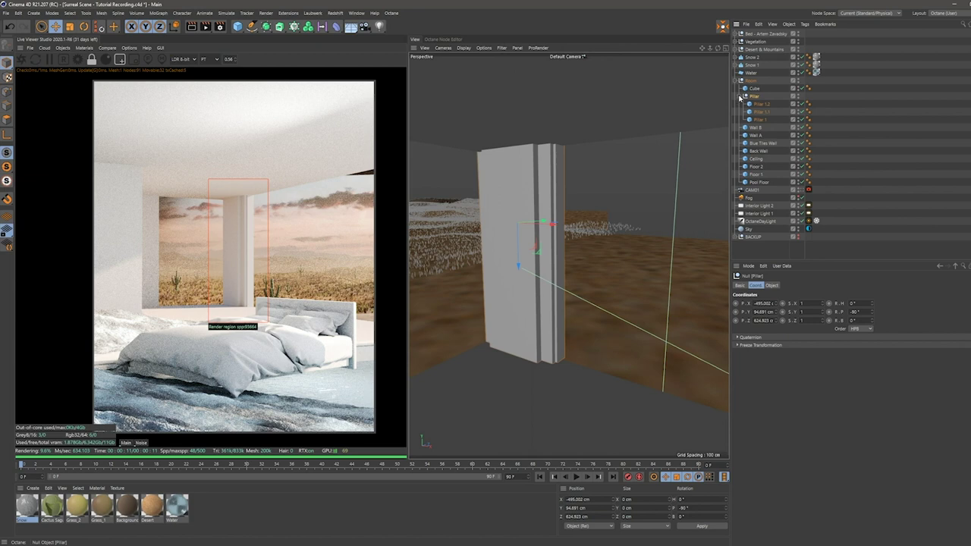
pyautogui.click(740, 96)
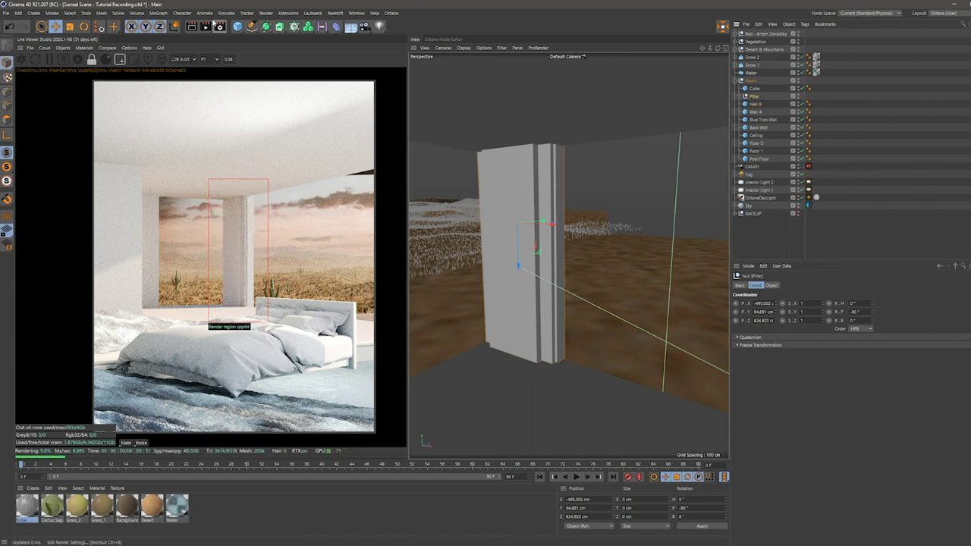
pyautogui.click(158, 13)
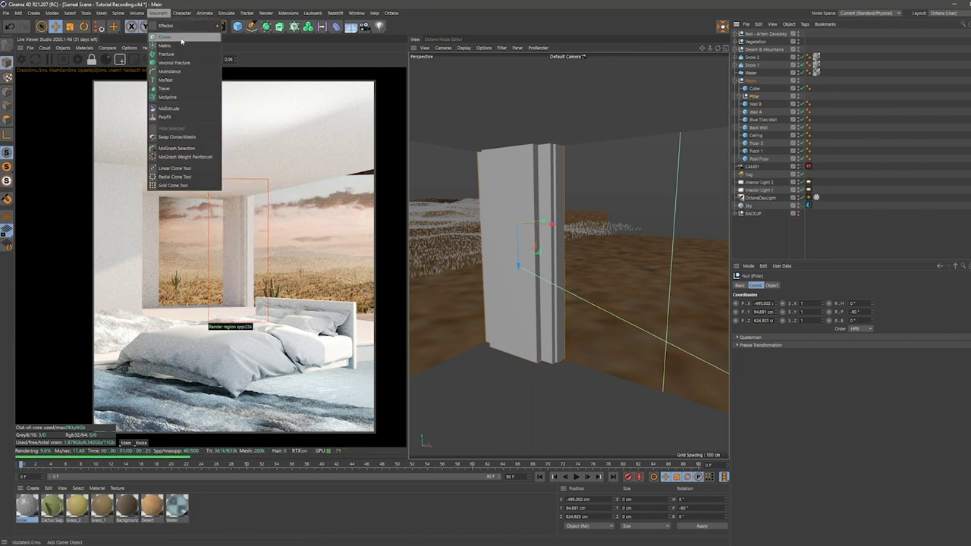
pyautogui.keyDown('alt'); pyautogui.click(191, 38); pyautogui.keyUp('alt')
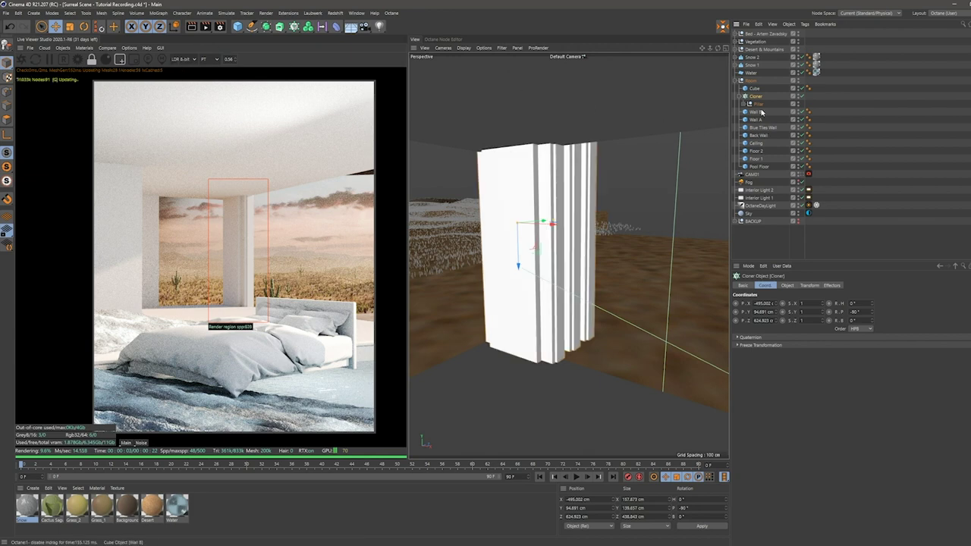
# Set the Cloner's per-step offset to 300 cm in X and 0 cm in Y.
pyautogui.click(787, 285)
pyautogui.click(760, 385)
pyautogui.write('0')
pyautogui.press('Return')
pyautogui.moveTo(775, 378); pyautogui.dragTo(701, 359)
pyautogui.write('1300')
pyautogui.press('Return')
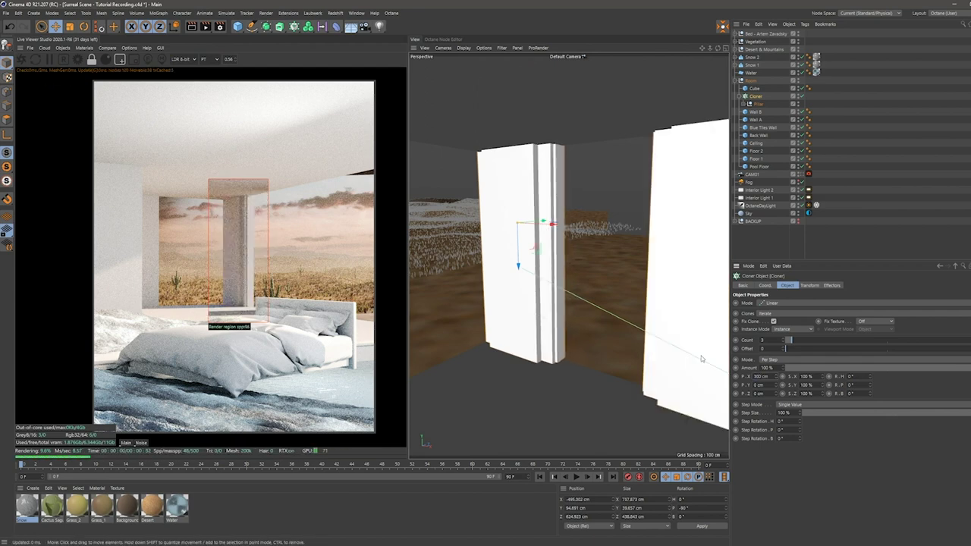
# Enlarge the live render region to cover the row of pillars and set the Cloner count to 6.
pyautogui.moveTo(384, 333); pyautogui.dragTo(209, 167)
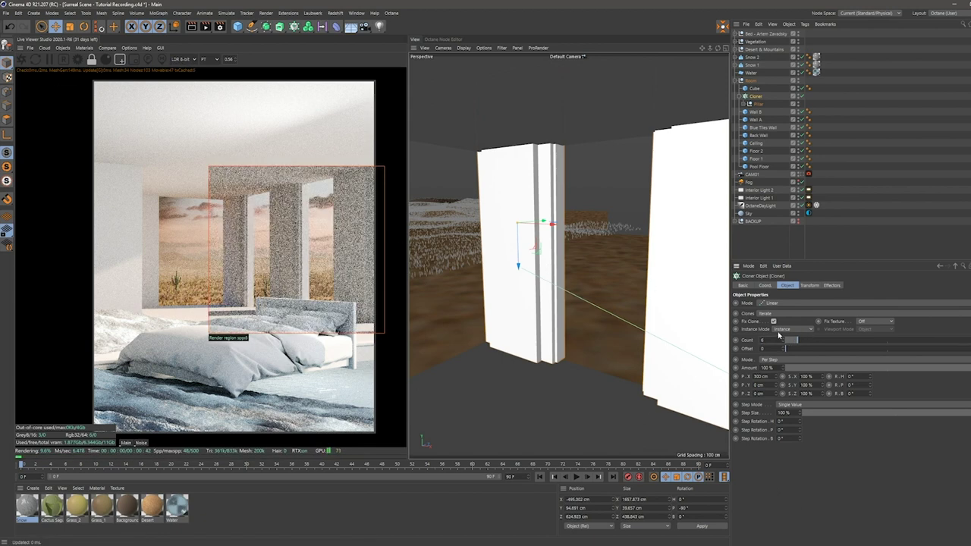
pyautogui.keyDown('alt'); pyautogui.moveTo(686, 330); pyautogui.dragTo(628, 324, button='middle'); pyautogui.keyUp('alt')
pyautogui.scroll(-3, 627, 323)
pyautogui.keyDown('alt'); pyautogui.moveTo(633, 306); pyautogui.dragTo(612, 298); pyautogui.keyUp('alt')
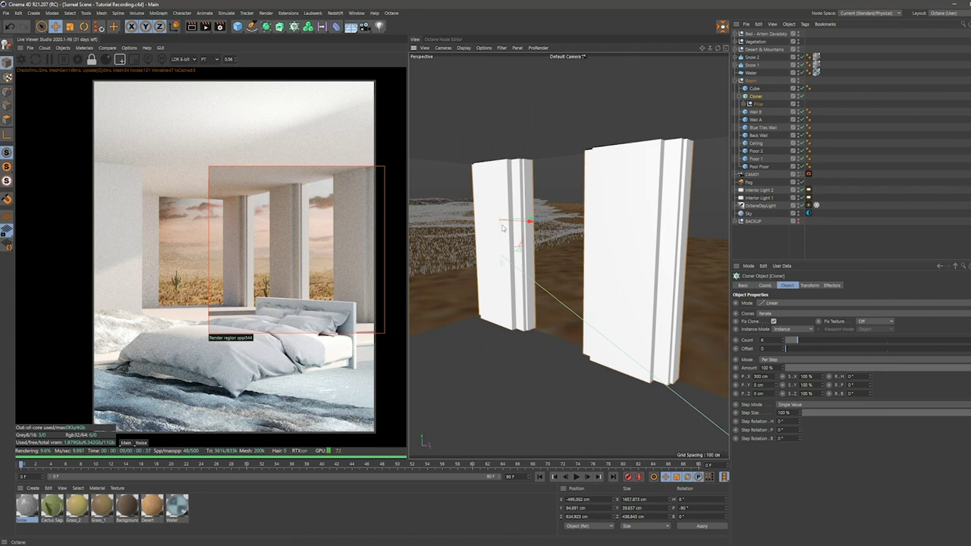
pyautogui.keyDown('alt'); pyautogui.moveTo(511, 211); pyautogui.dragTo(497, 209); pyautogui.keyUp('alt')
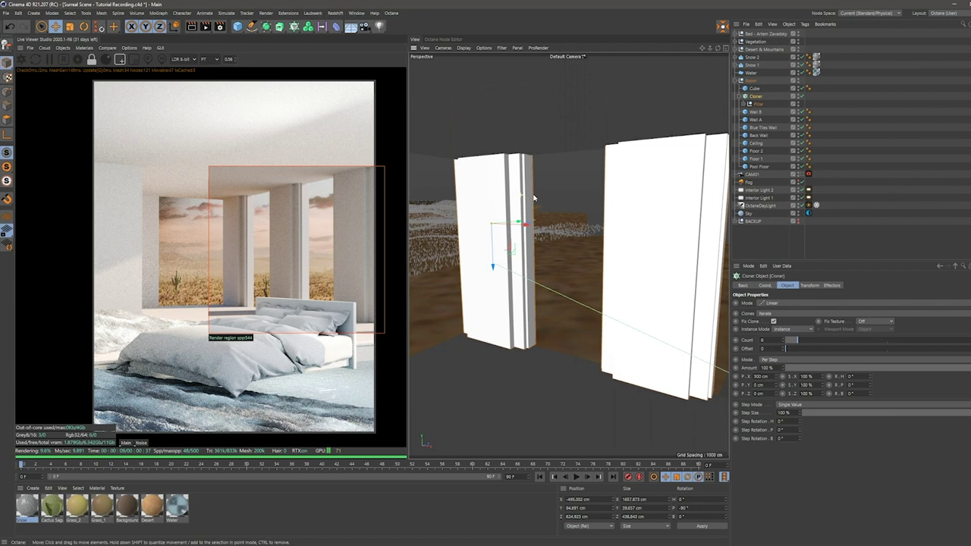